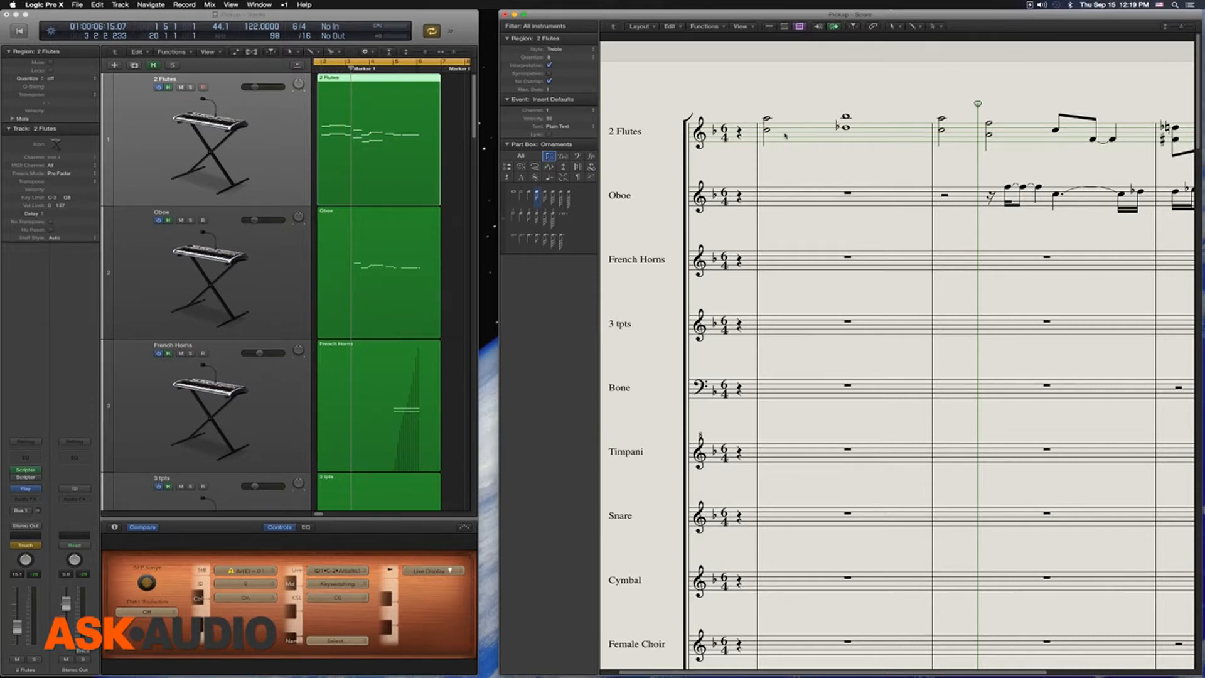
# Step: Try the Bass and Piano staff styles on the 2 Flutes region in the score, and set it back to Treble
pyautogui.click(573, 50)
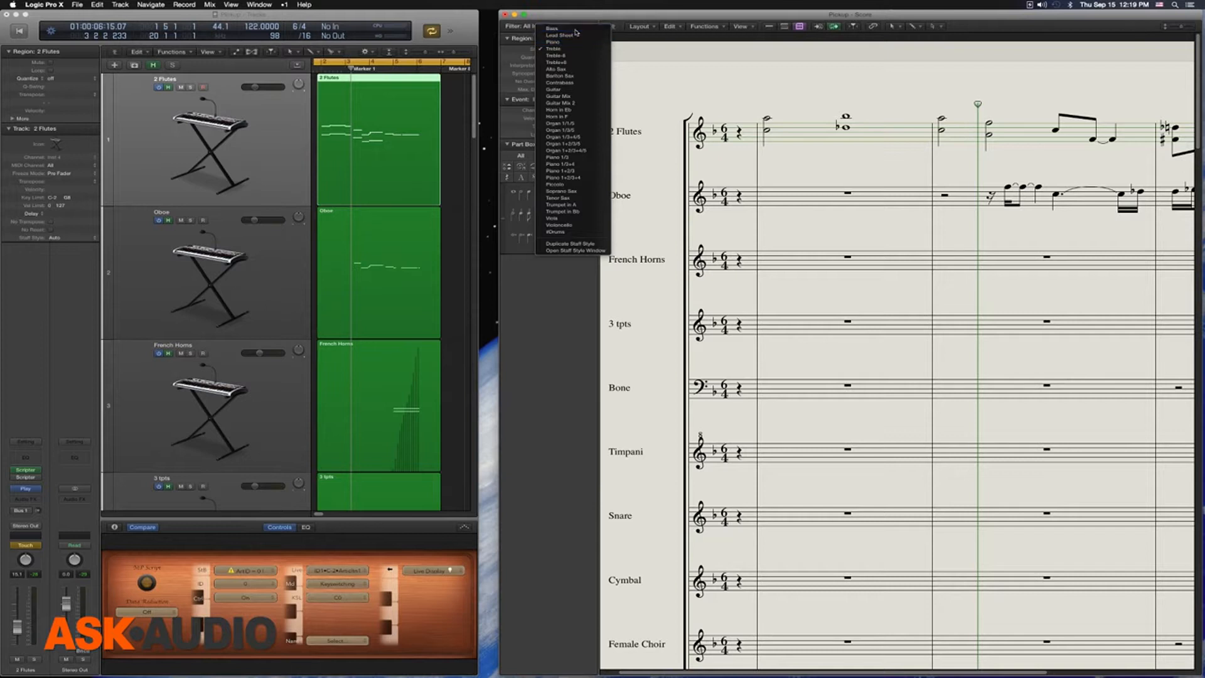
pyautogui.click(577, 30)
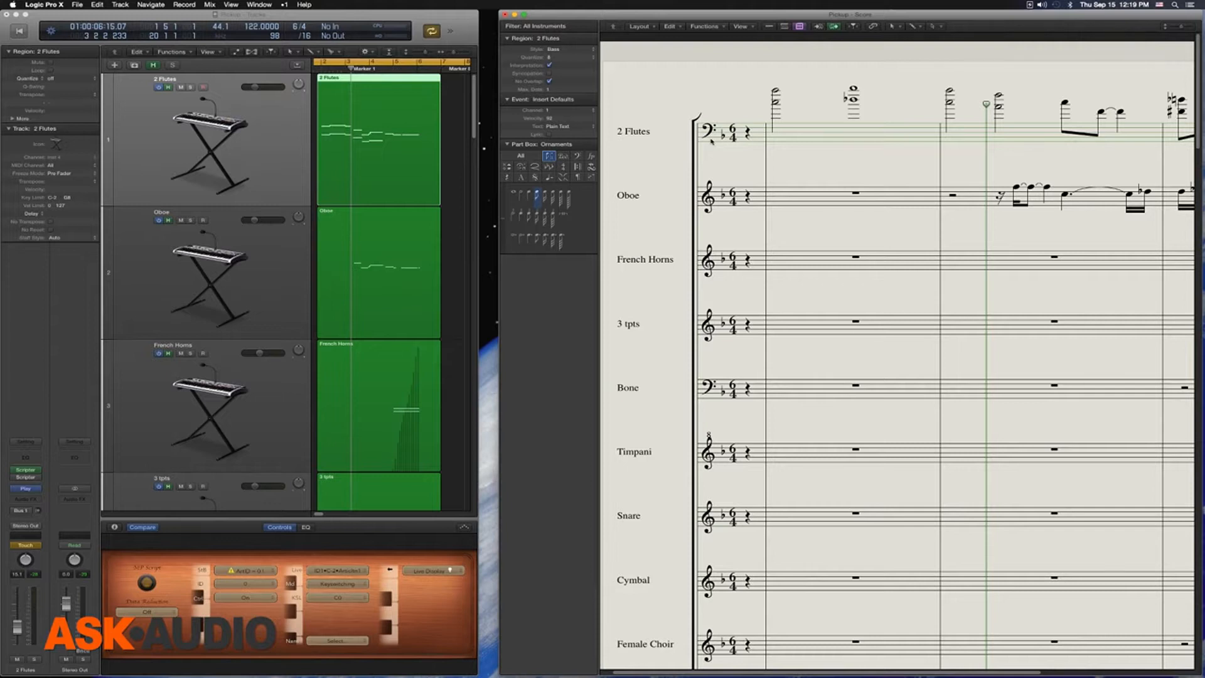
pyautogui.click(559, 49)
pyautogui.click(567, 63)
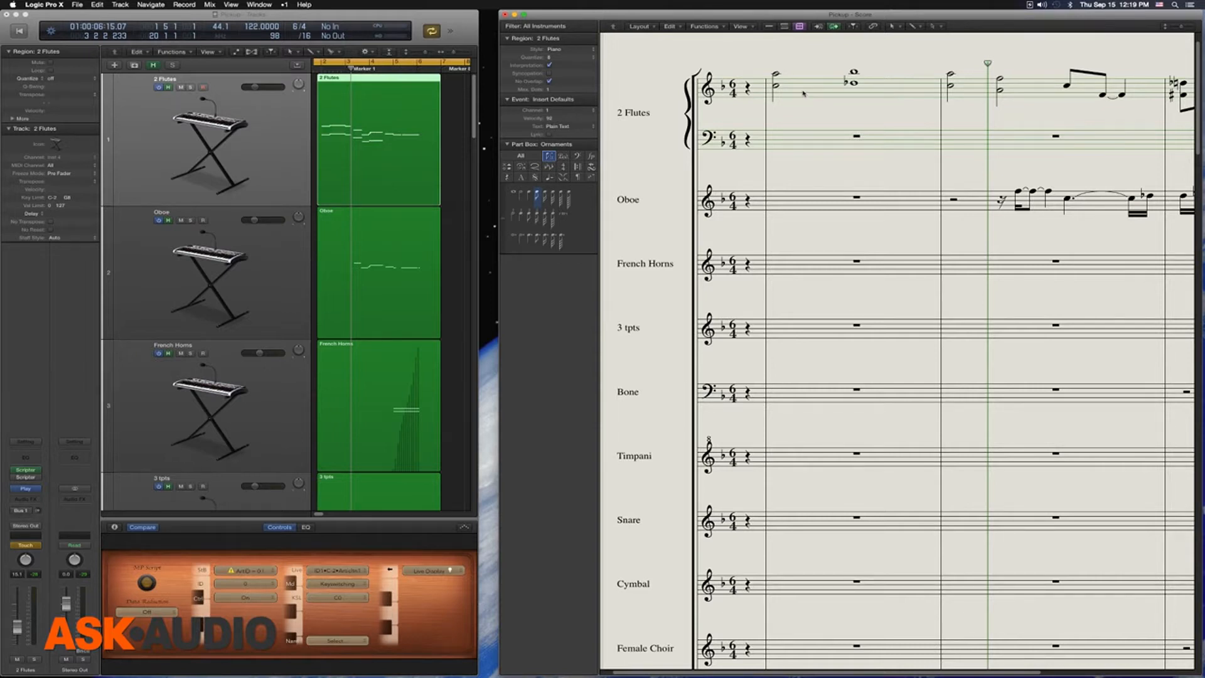
pyautogui.hscroll(3, 797, 107)
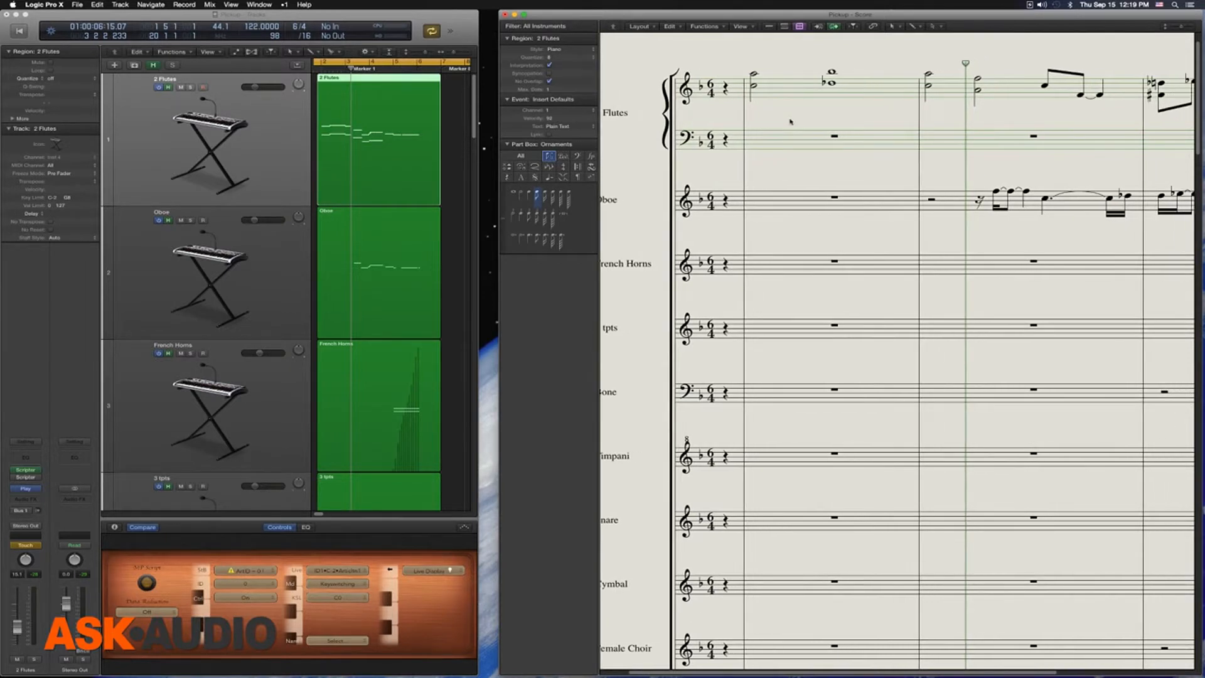
pyautogui.hscroll(-3, 811, 135)
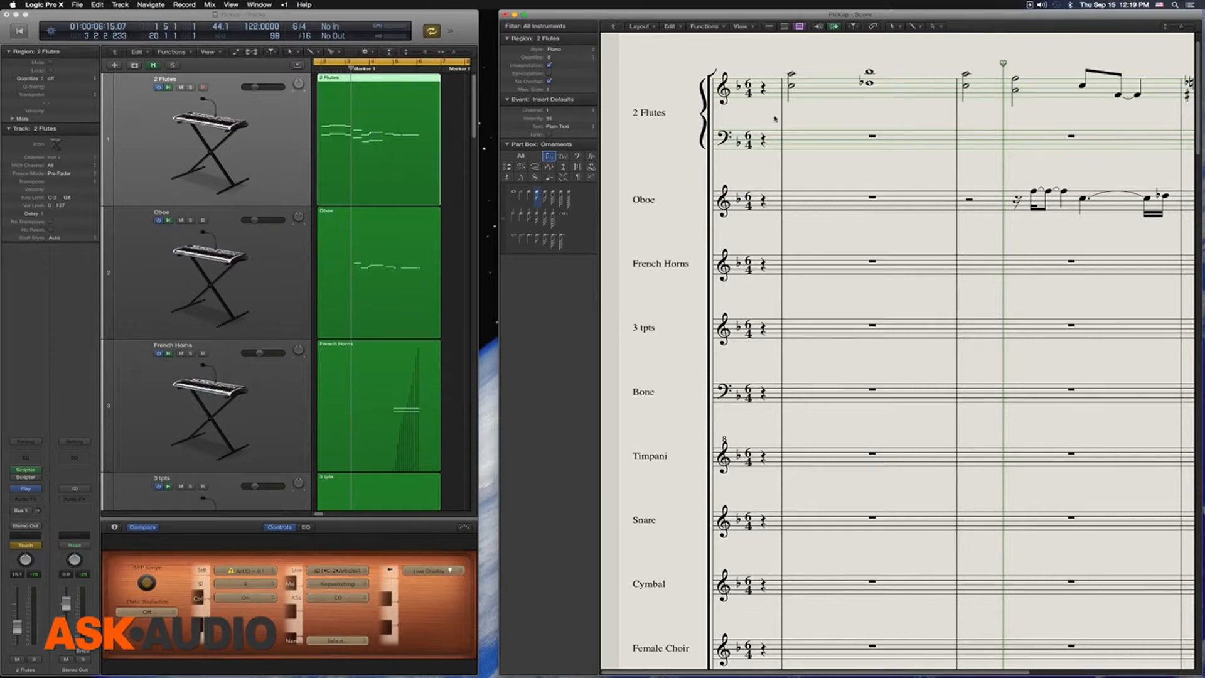
pyautogui.click(565, 49)
pyautogui.click(565, 59)
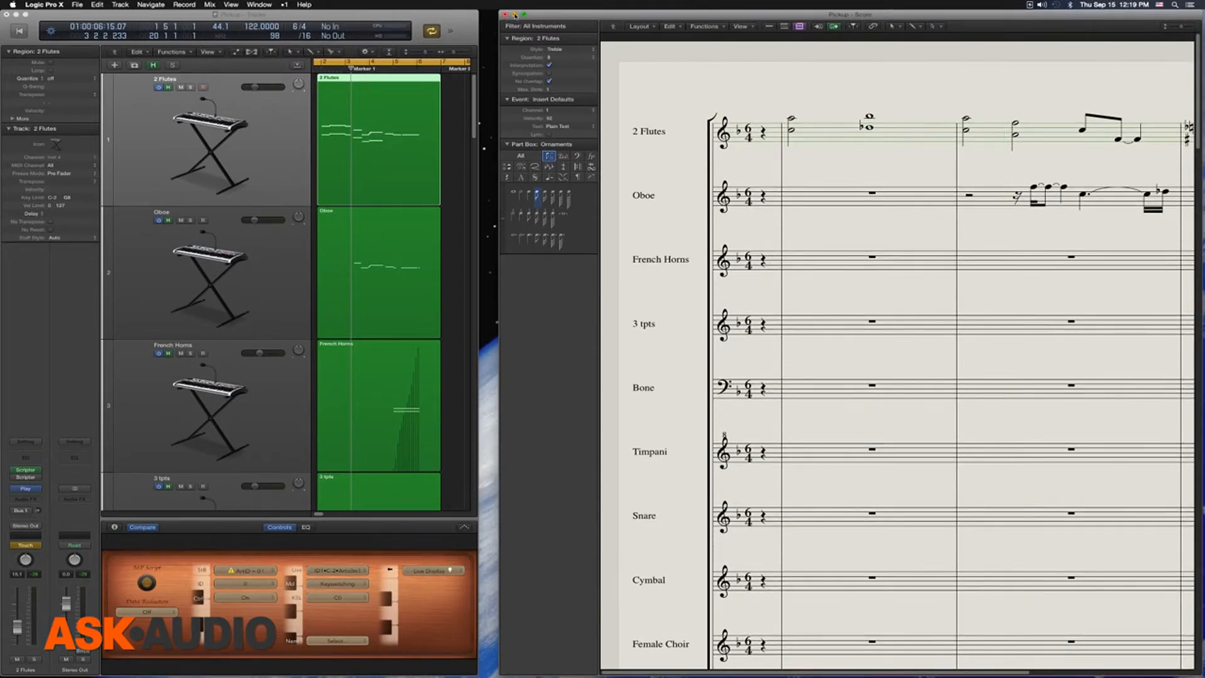
# Step: Close the Score window, enlarge the Tracks window to full size and fit all regions in view
pyautogui.click(515, 14)
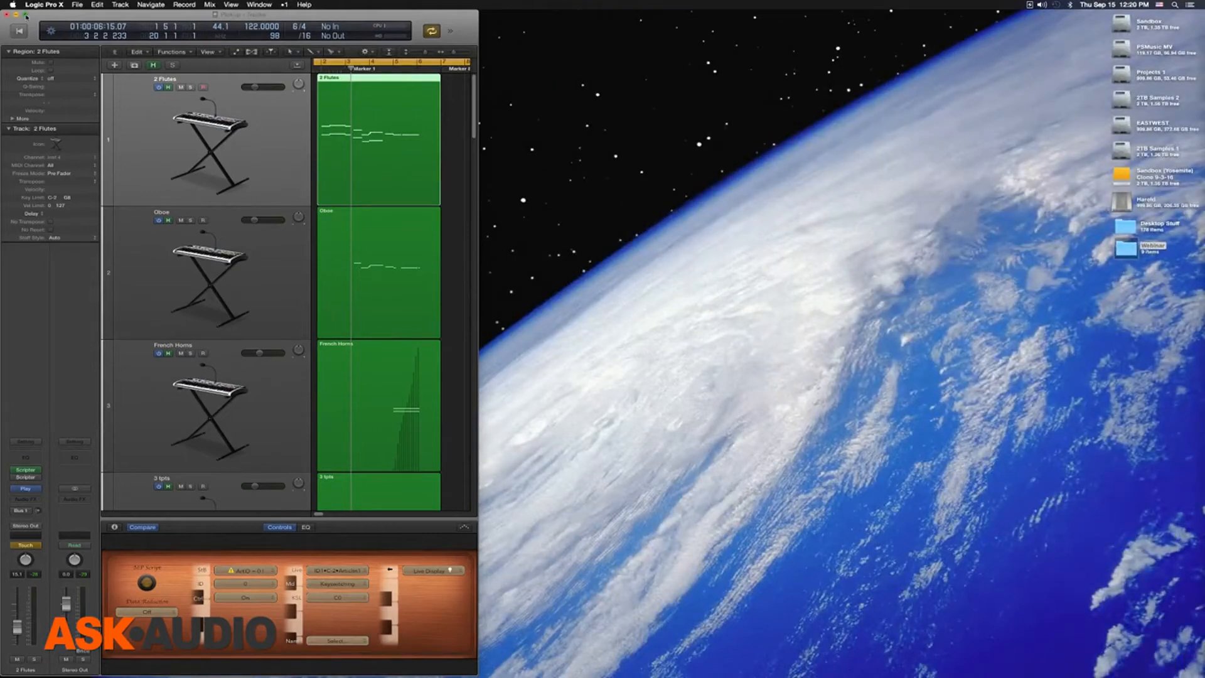
pyautogui.click(26, 15)
pyautogui.press('z')
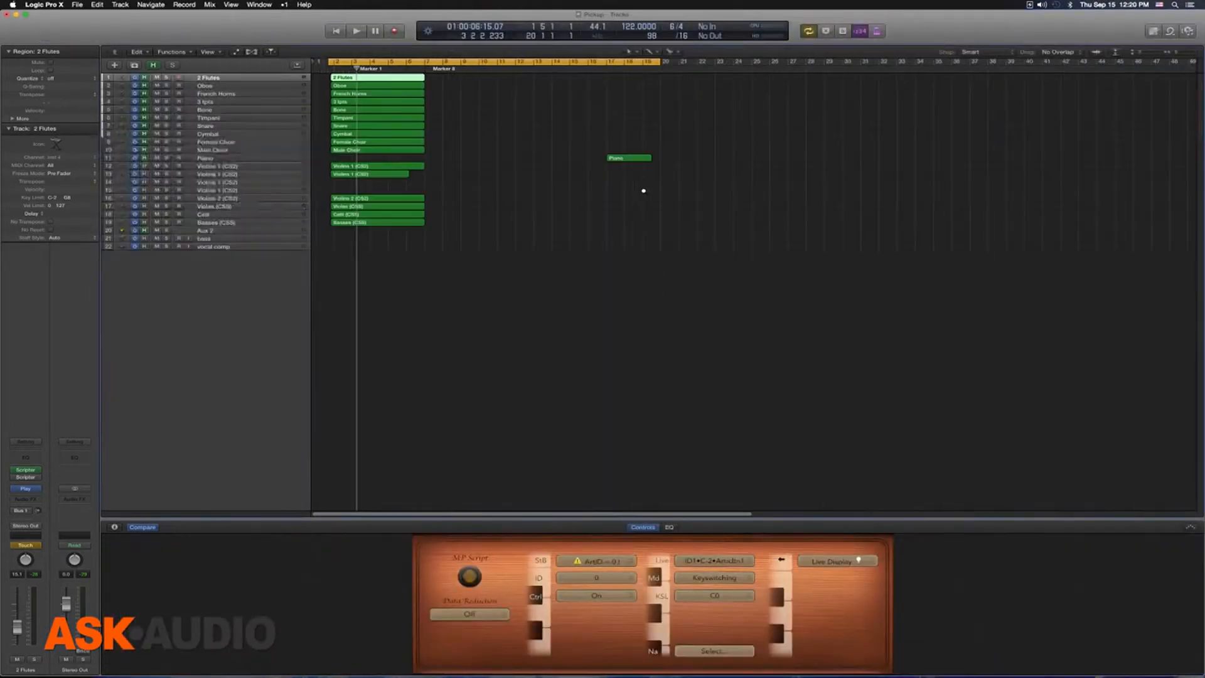
# Step: Set the cycle range in the empty part of the timeline from bar 21 to bar 35
pyautogui.click(656, 97)
pyautogui.moveTo(680, 62); pyautogui.dragTo(922, 86)
pyautogui.press('space')
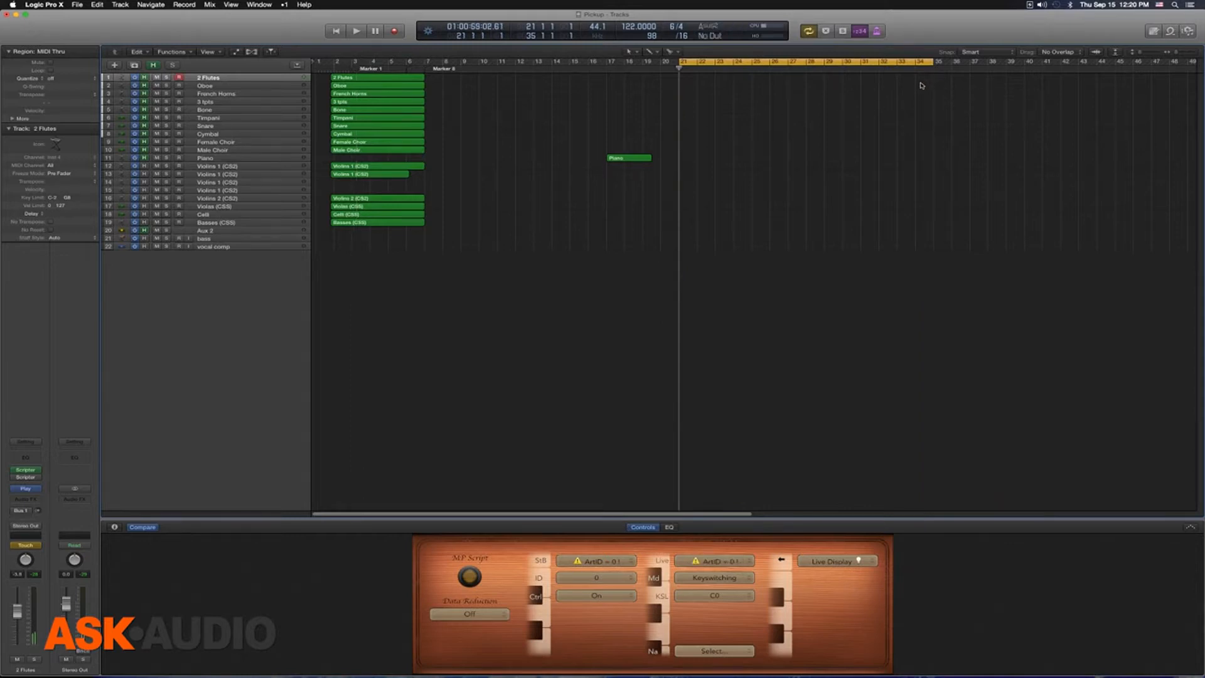
# Step: Play a melody in the treble range on the 2 Flutes track from bar 21 and capture it as a recorded region
pyautogui.click(251, 158)
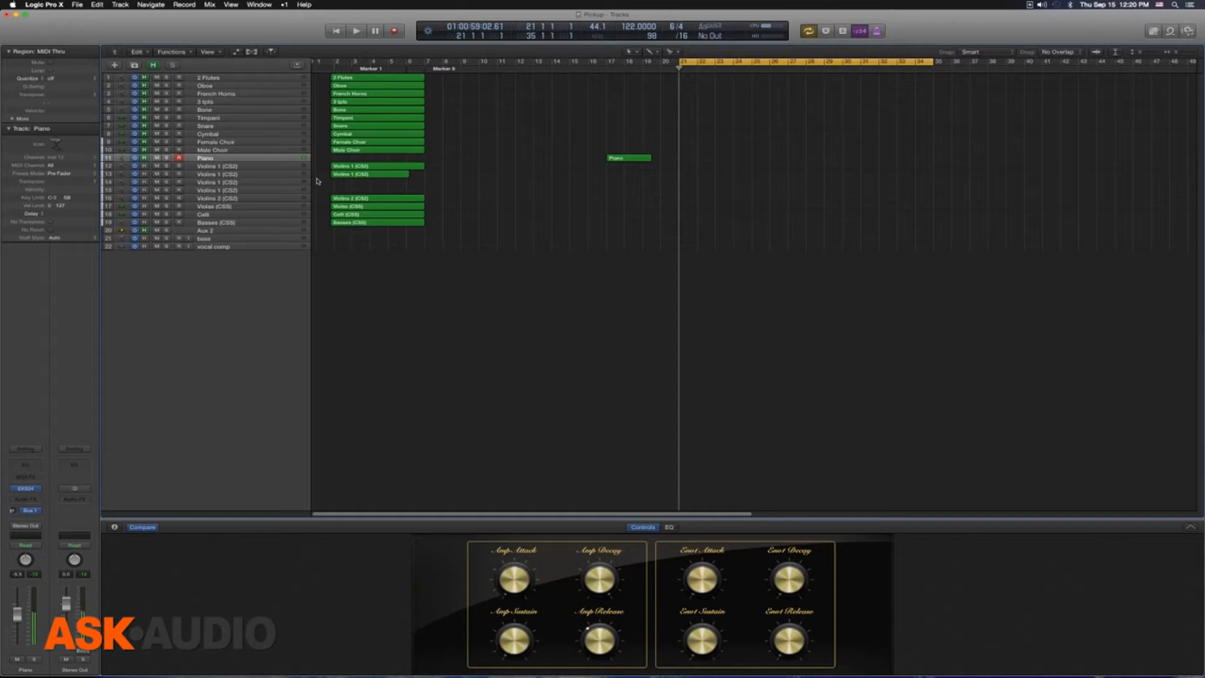
pyautogui.click(232, 78)
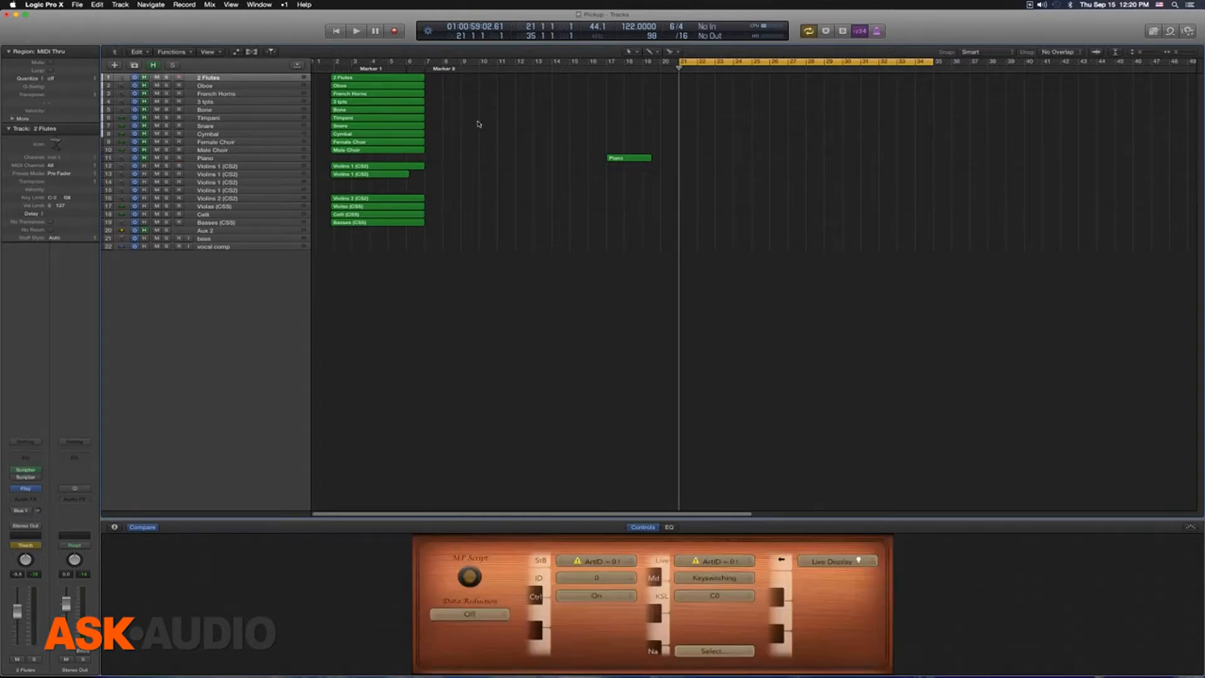
pyautogui.press('space')
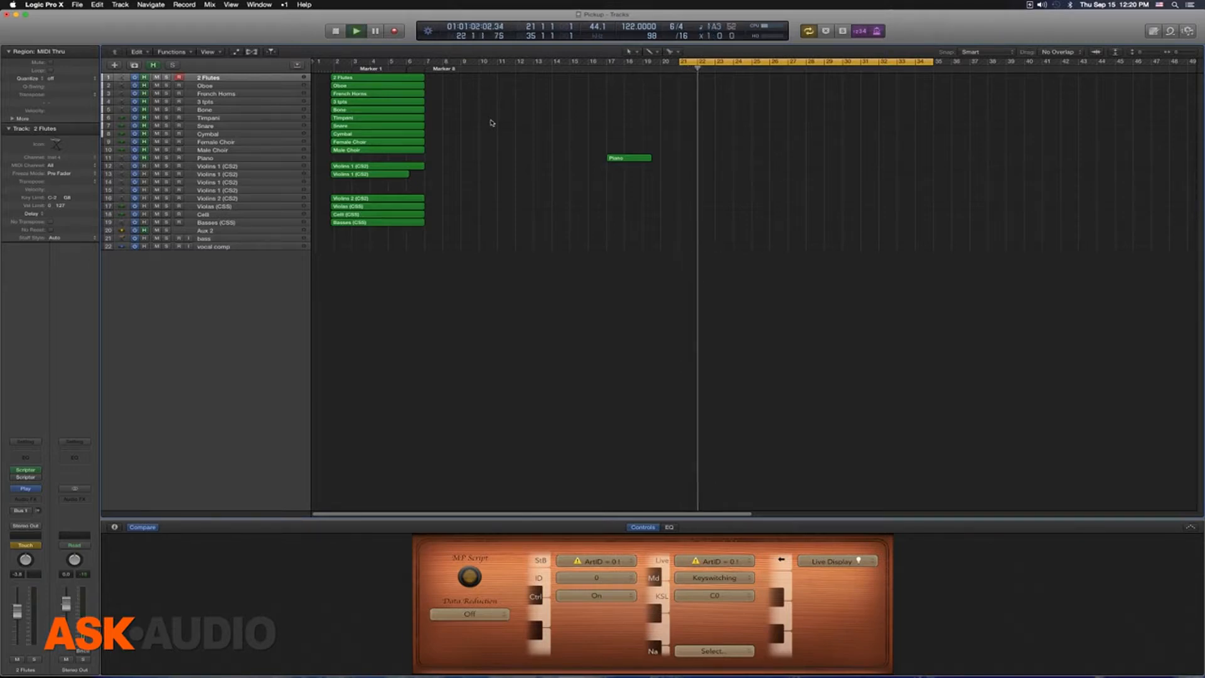
pyautogui.press('space')
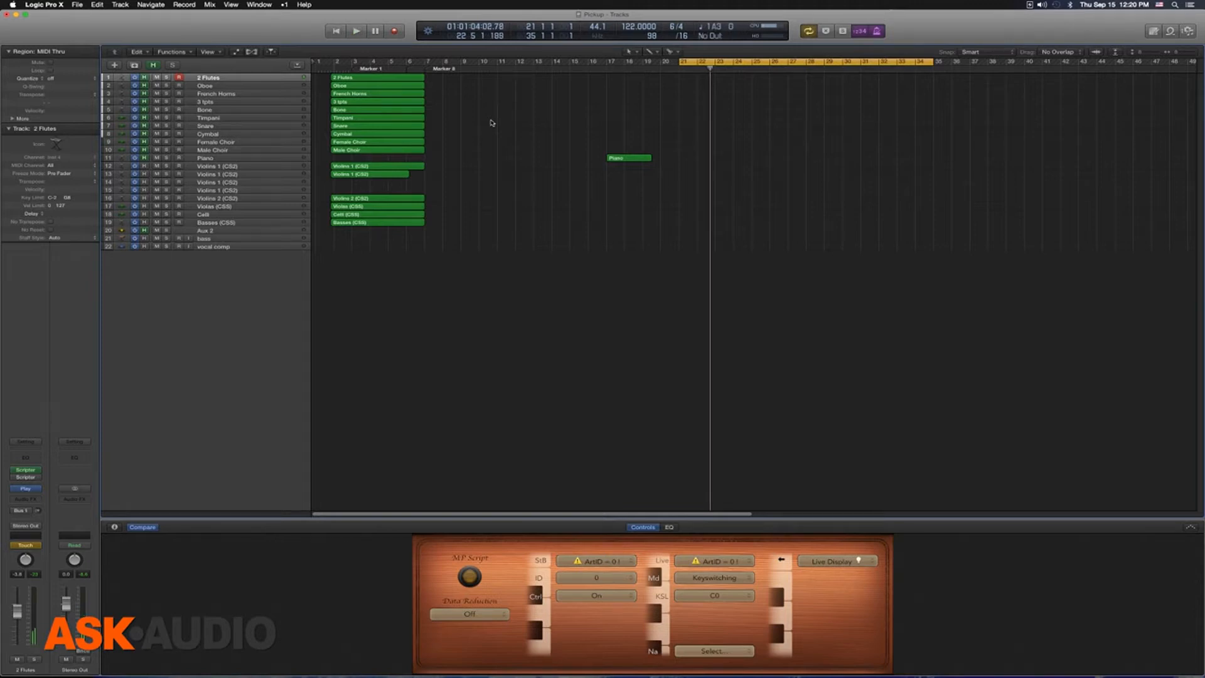
pyautogui.press('space')
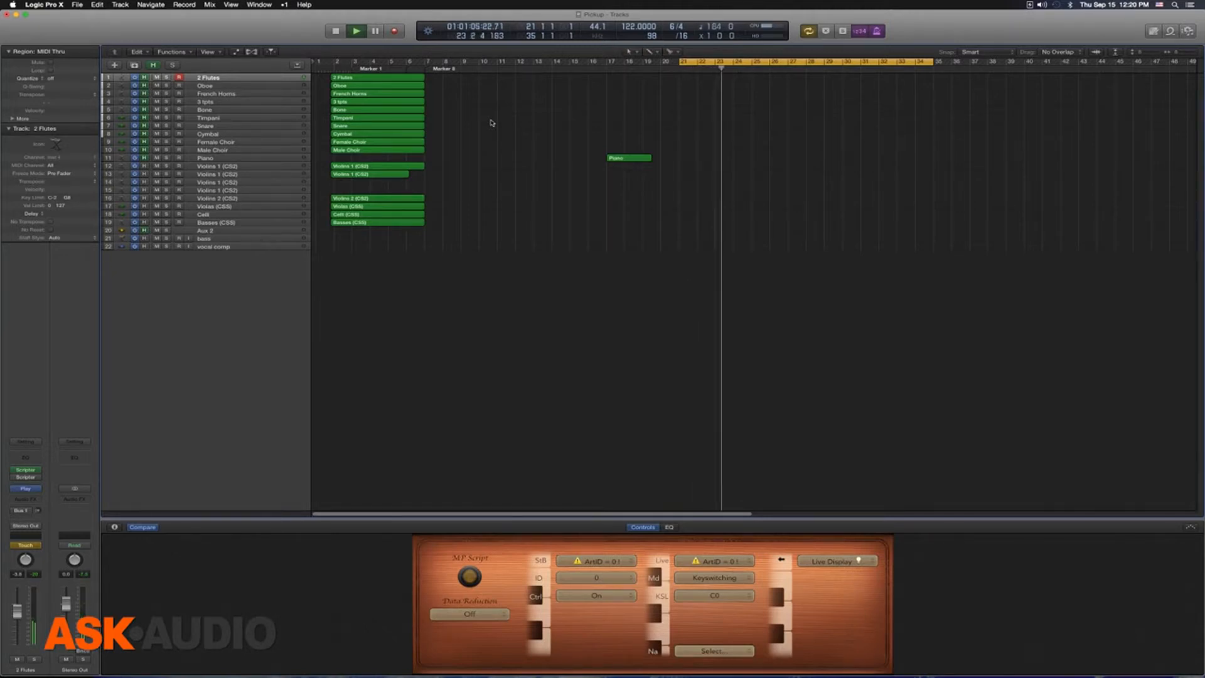
pyautogui.press('space')
pyautogui.hotkey('shift', 'r')
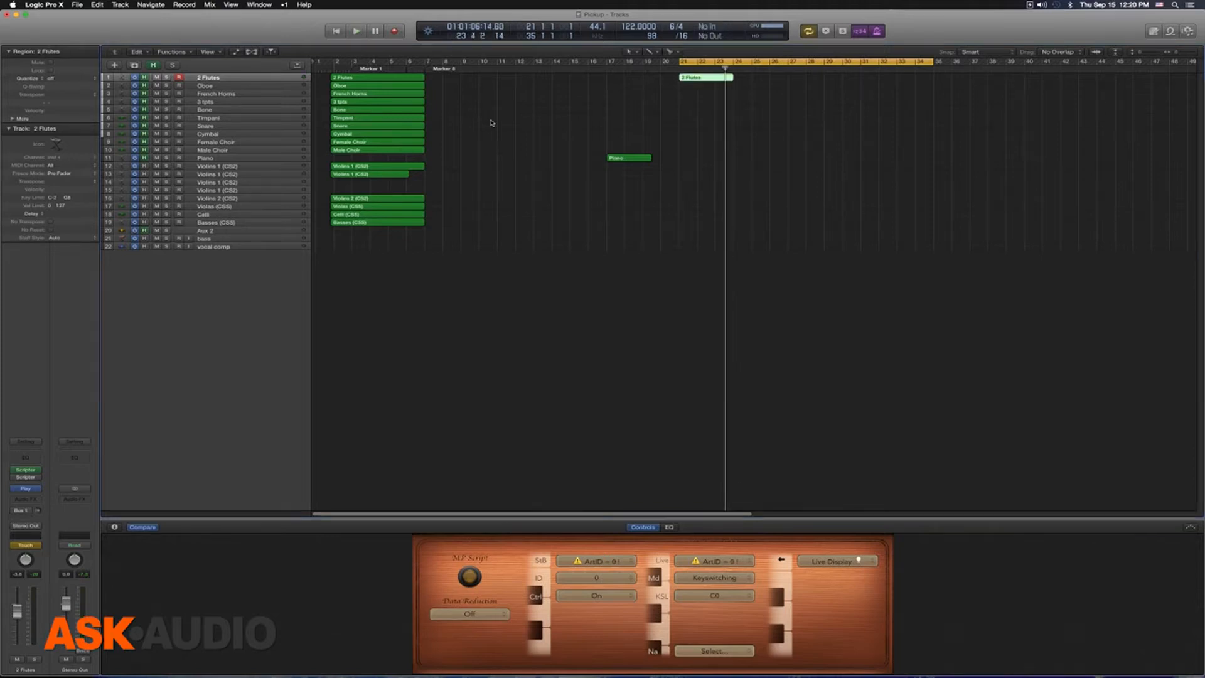
# Step: Examine the notation of the captured 2 Flutes region in the score, and delete the region
pyautogui.press('n')
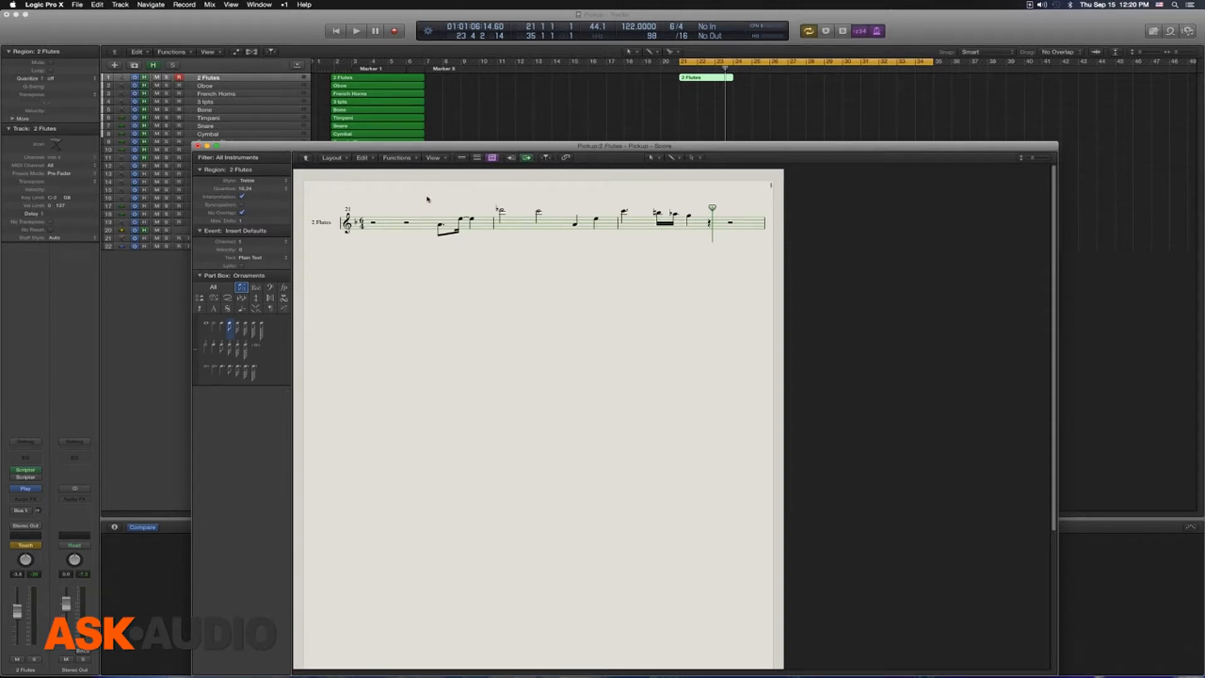
pyautogui.click(680, 124)
pyautogui.moveTo(793, 103); pyautogui.dragTo(693, 77)
pyautogui.press('Delete')
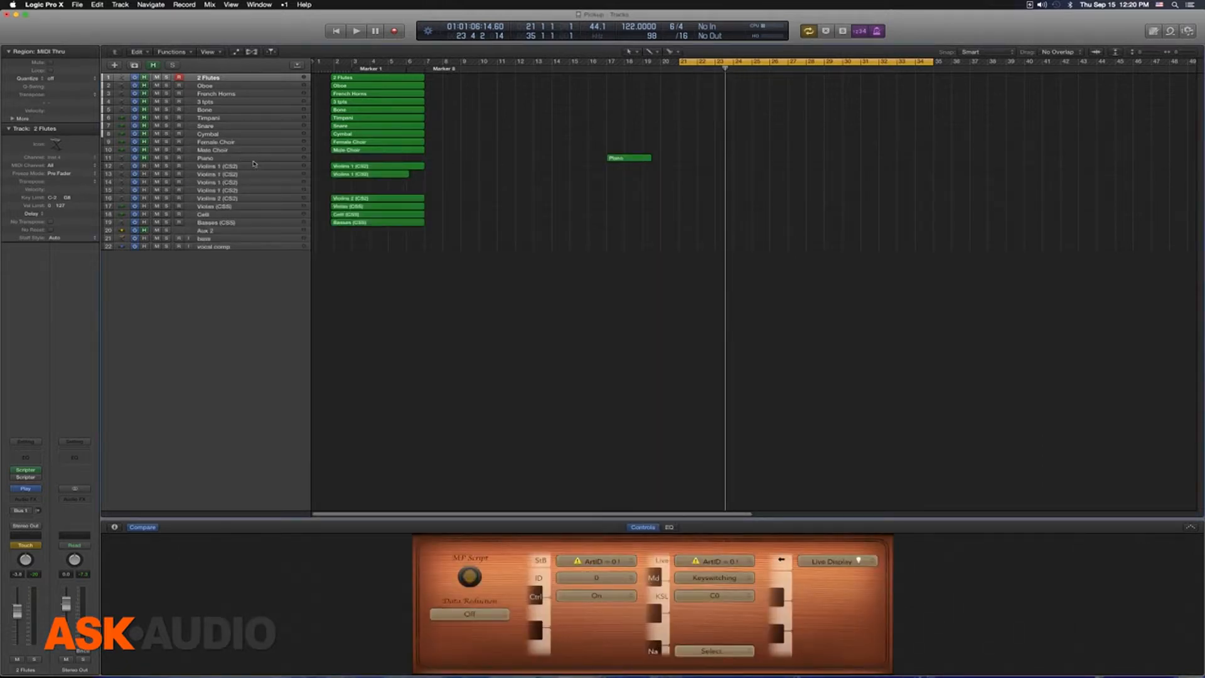
# Step: Play a single-line treble melody on the Piano track from bar 21 and capture it as a recorded region
pyautogui.click(255, 159)
pyautogui.press('space')
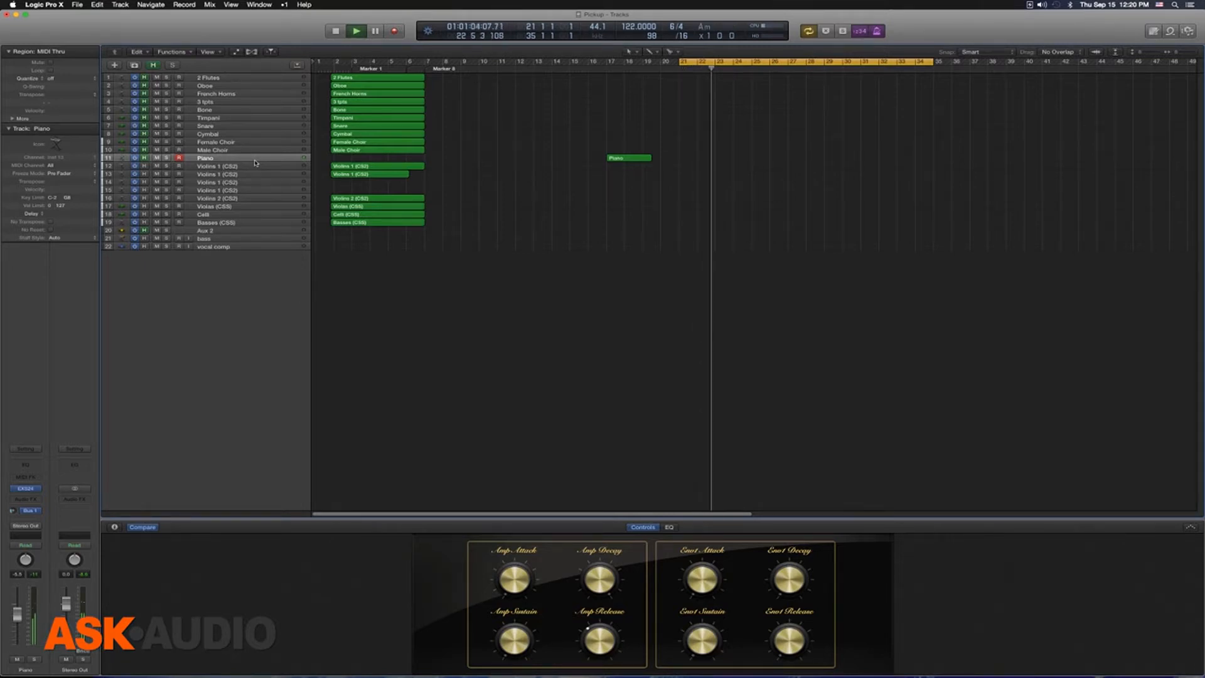
pyautogui.press('space')
pyautogui.hotkey('shift', 'r')
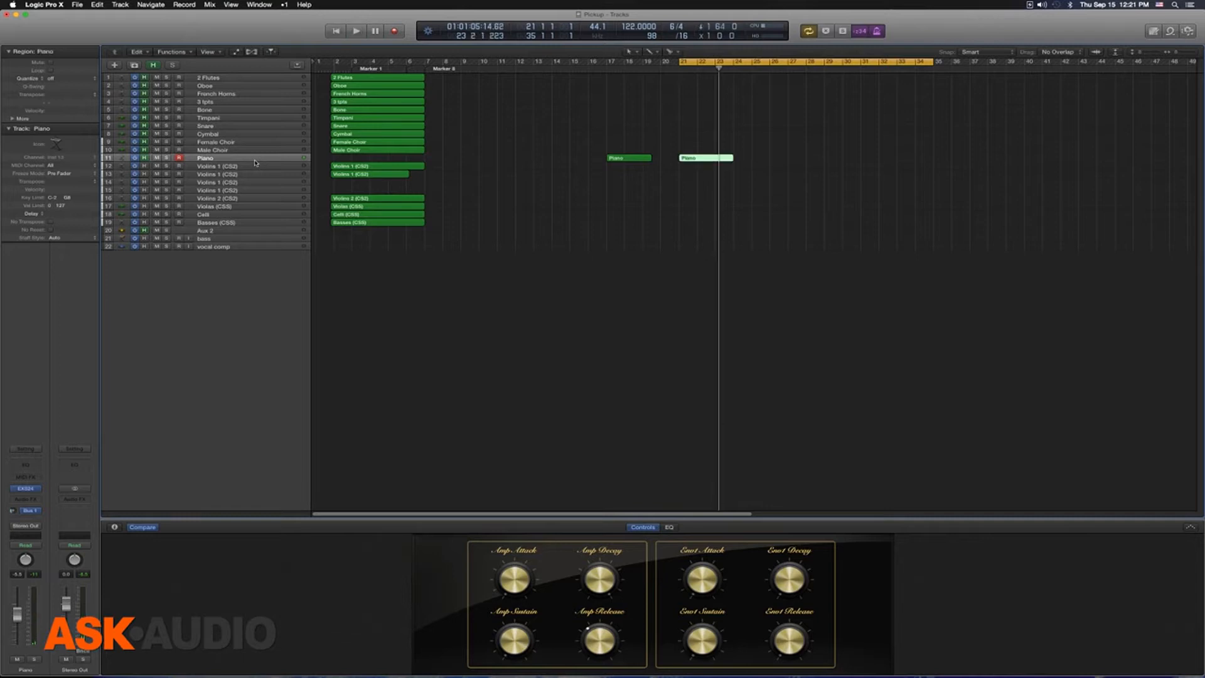
# Step: Examine the captured treble melody's notes and region staff style in the score, and delete its Piano region
pyautogui.doubleClick(705, 158)
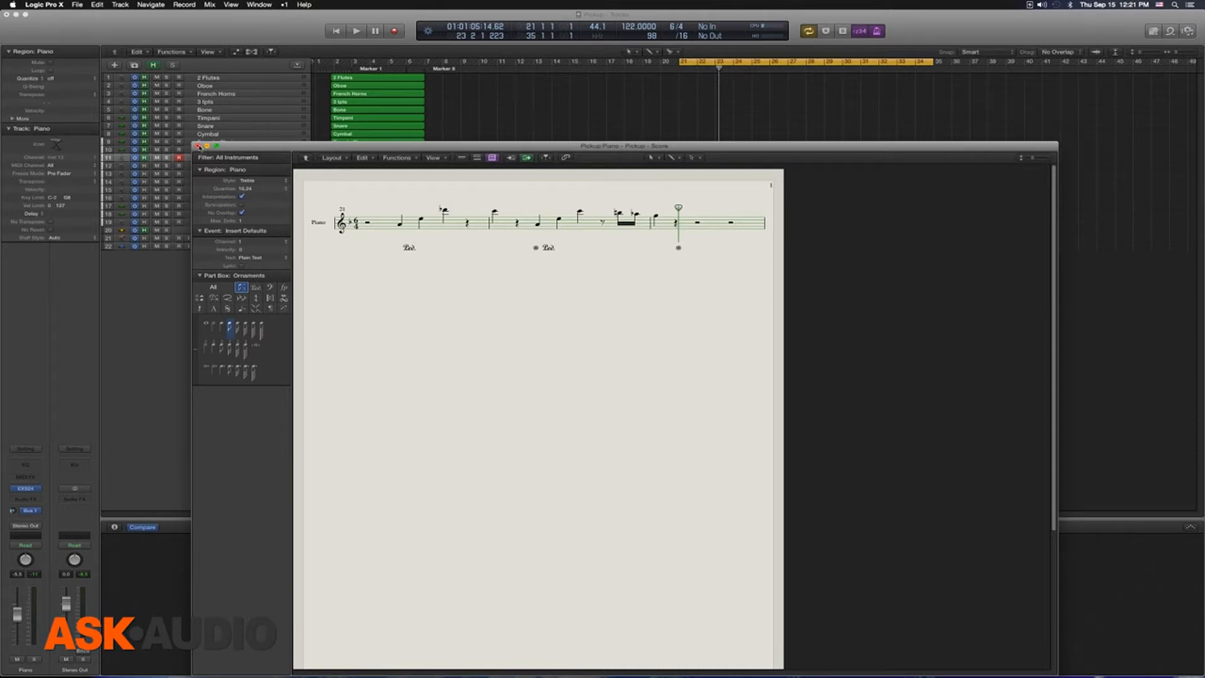
pyautogui.moveTo(363, 195); pyautogui.dragTo(705, 276)
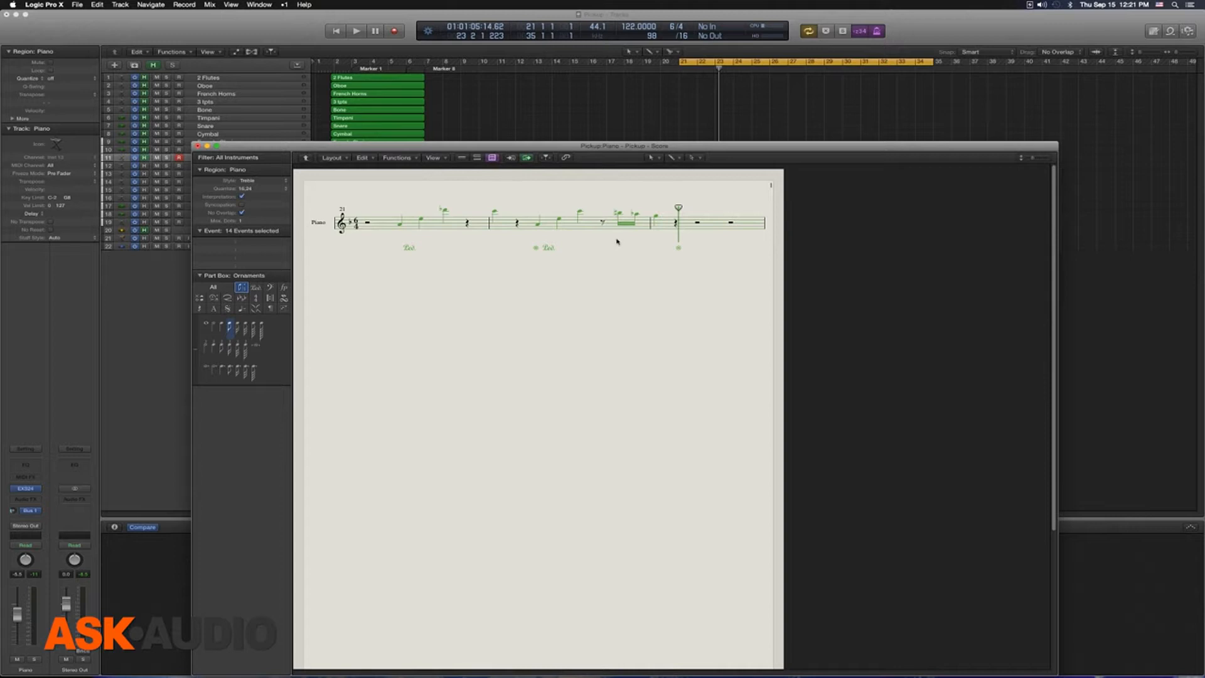
pyautogui.click(400, 200)
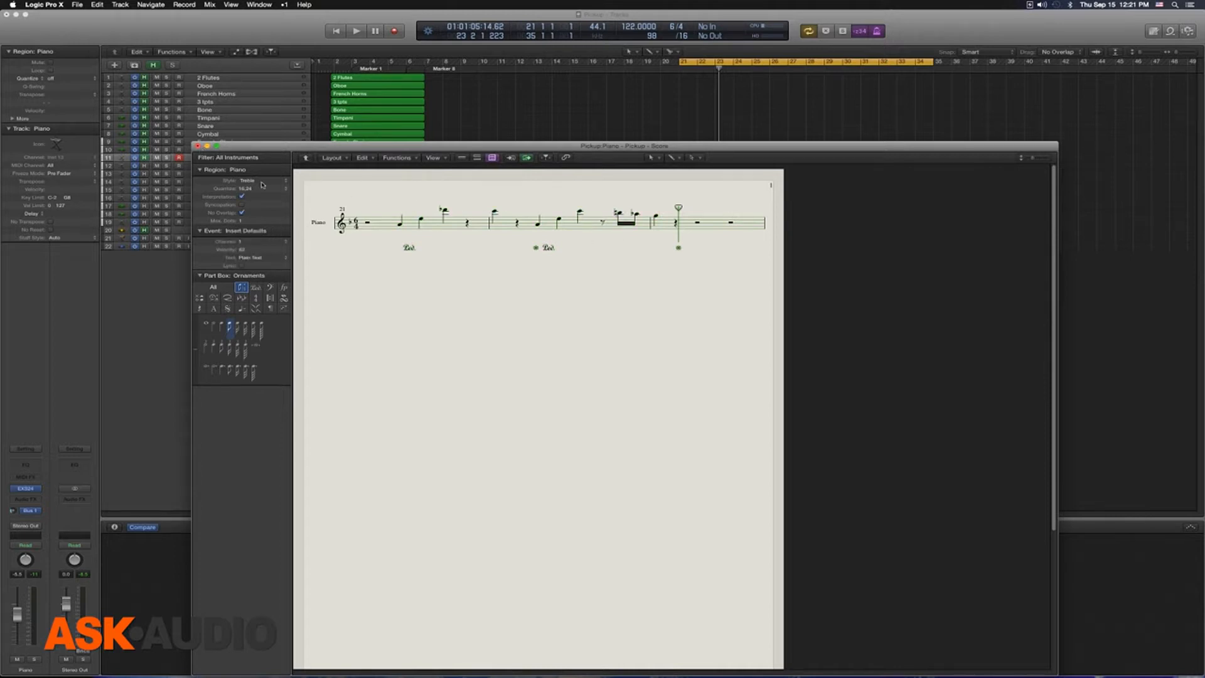
pyautogui.click(198, 146)
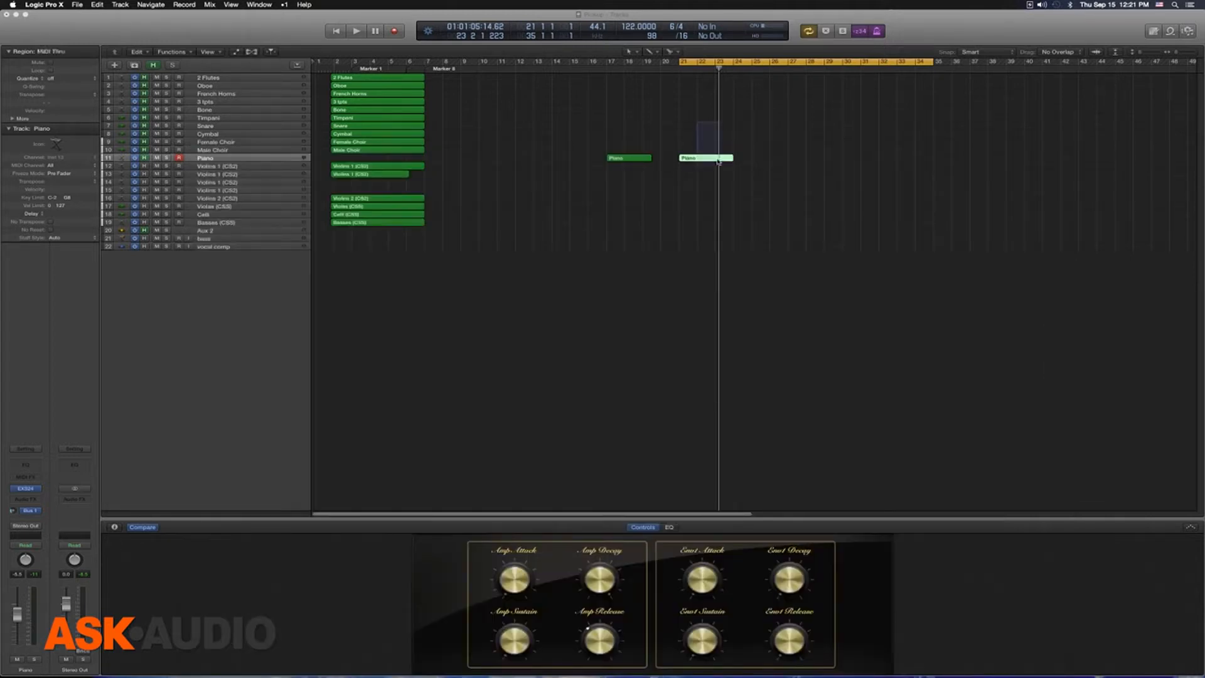
pyautogui.press('Delete')
# Step: Play chords spanning the treble and bass ranges on the Piano track from bar 21 and capture them as a region
pyautogui.press('space')
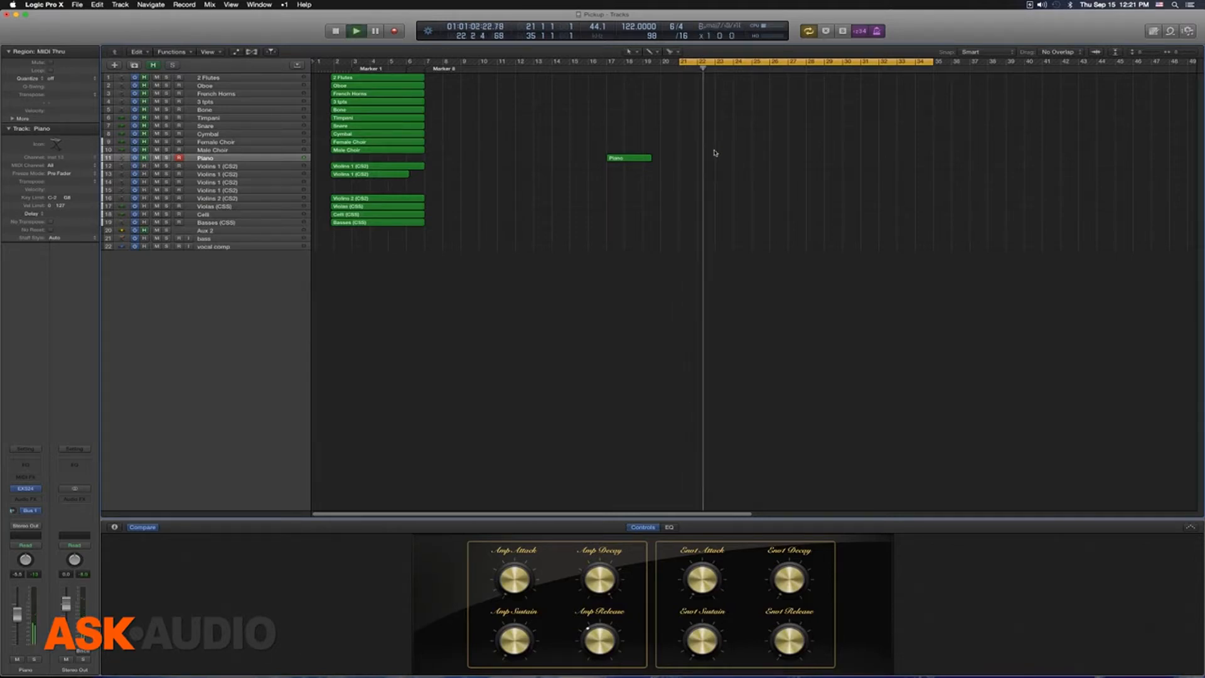
pyautogui.press('space')
pyautogui.hotkey('shift', 'r')
# Step: Examine the staff style of the captured two-range chord part in the score, and delete its Piano region
pyautogui.press('super+5')
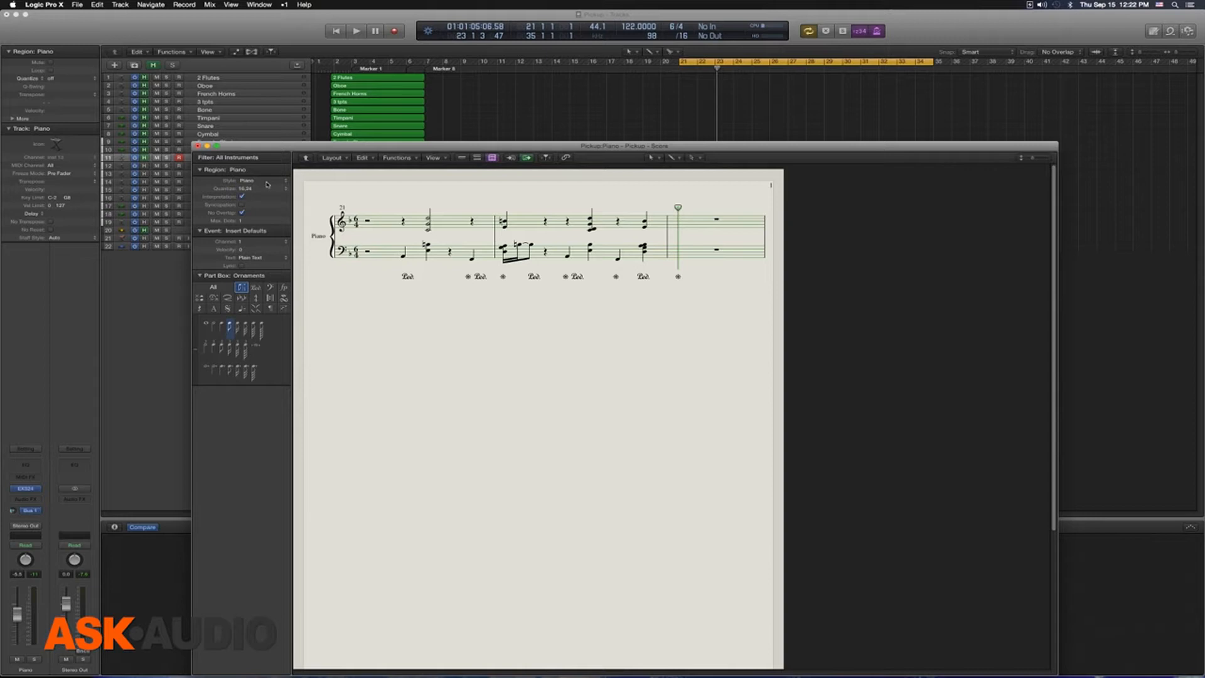
pyautogui.click(198, 146)
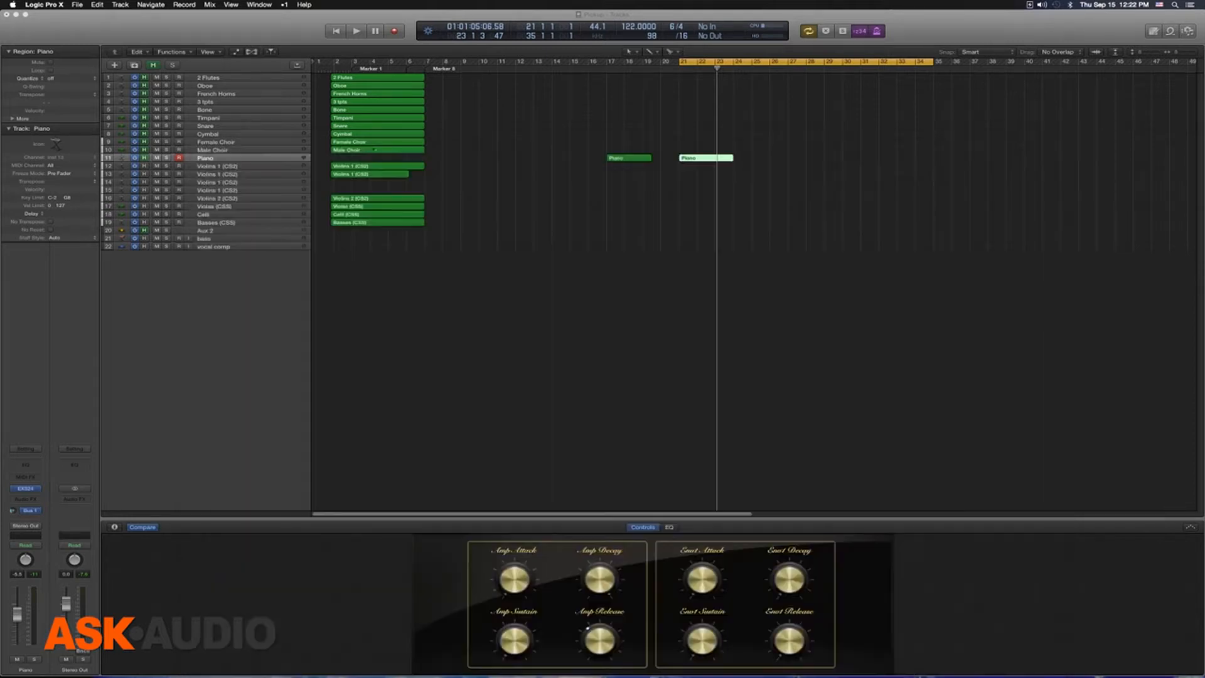
pyautogui.press('Delete')
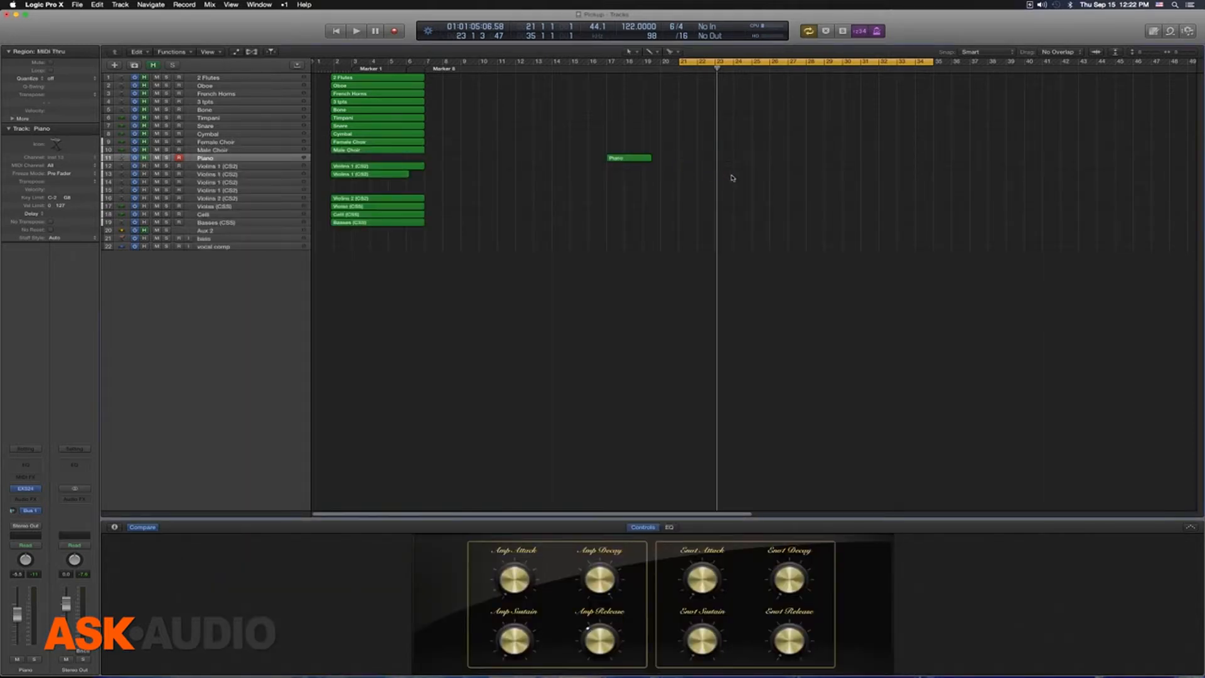
# Step: Play a low bass line on the Piano track from bar 21 and capture it as a recorded region
pyautogui.press('space')
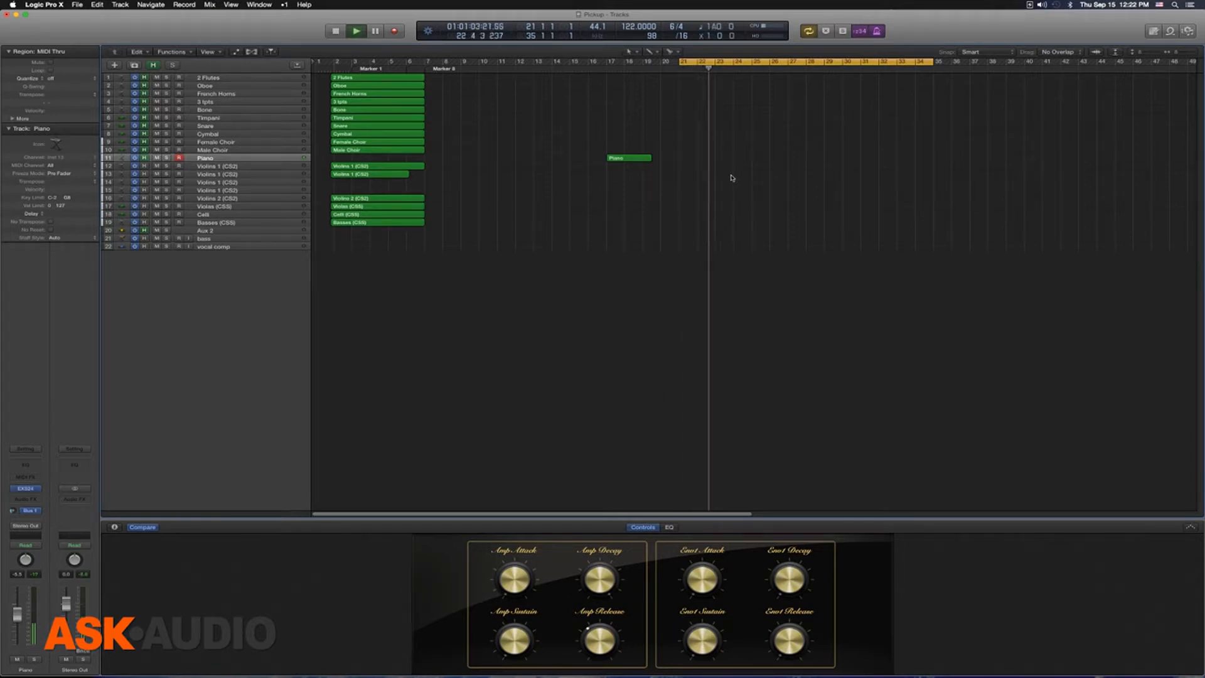
pyautogui.press('space')
pyautogui.hotkey('shift', 'r')
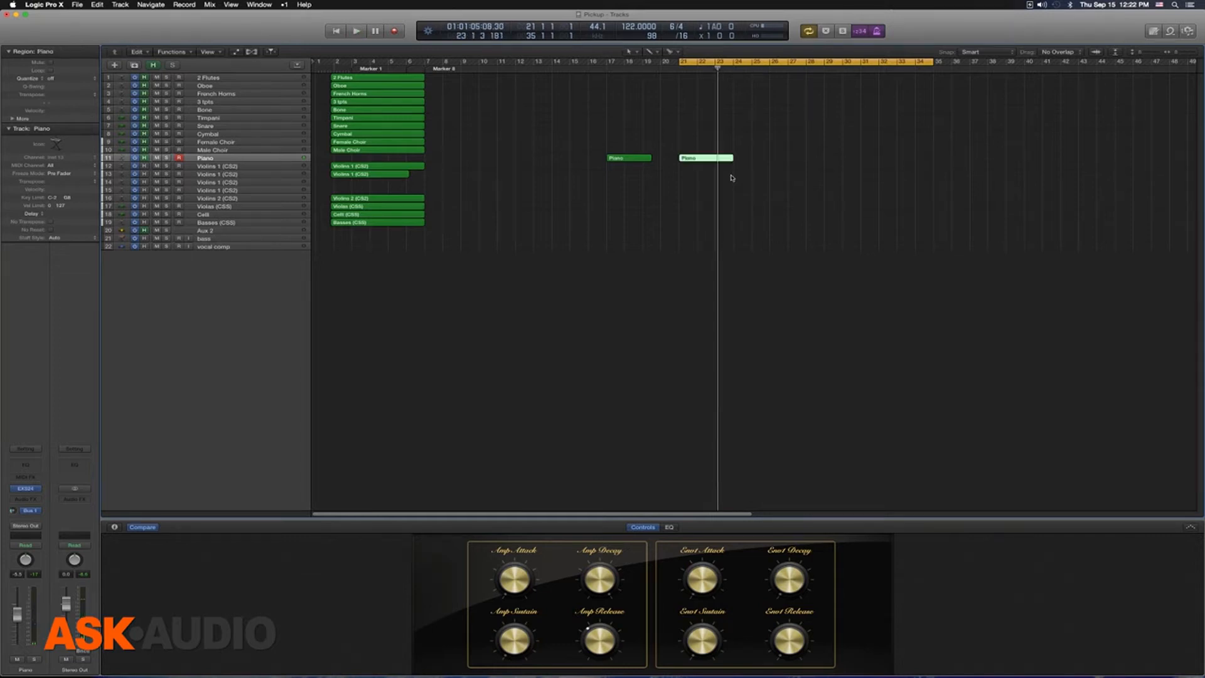
# Step: Examine the staff style of the captured low bass line in the score, and delete its Piano region
pyautogui.press('super+5')
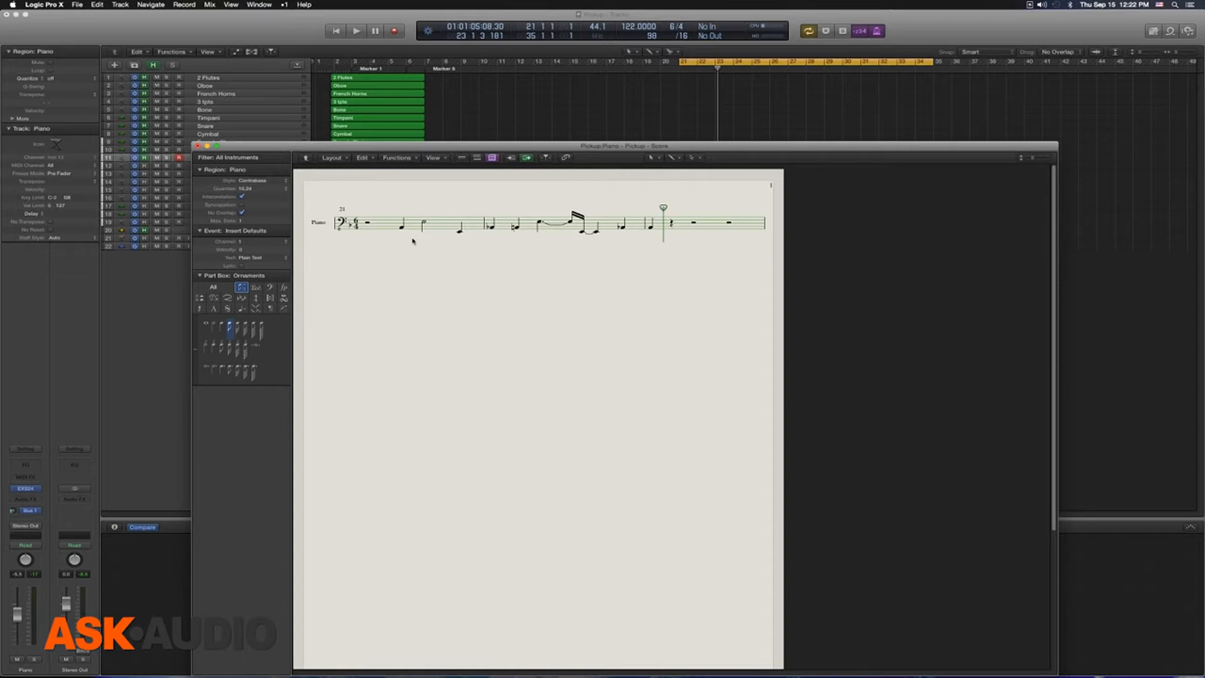
pyautogui.click(198, 146)
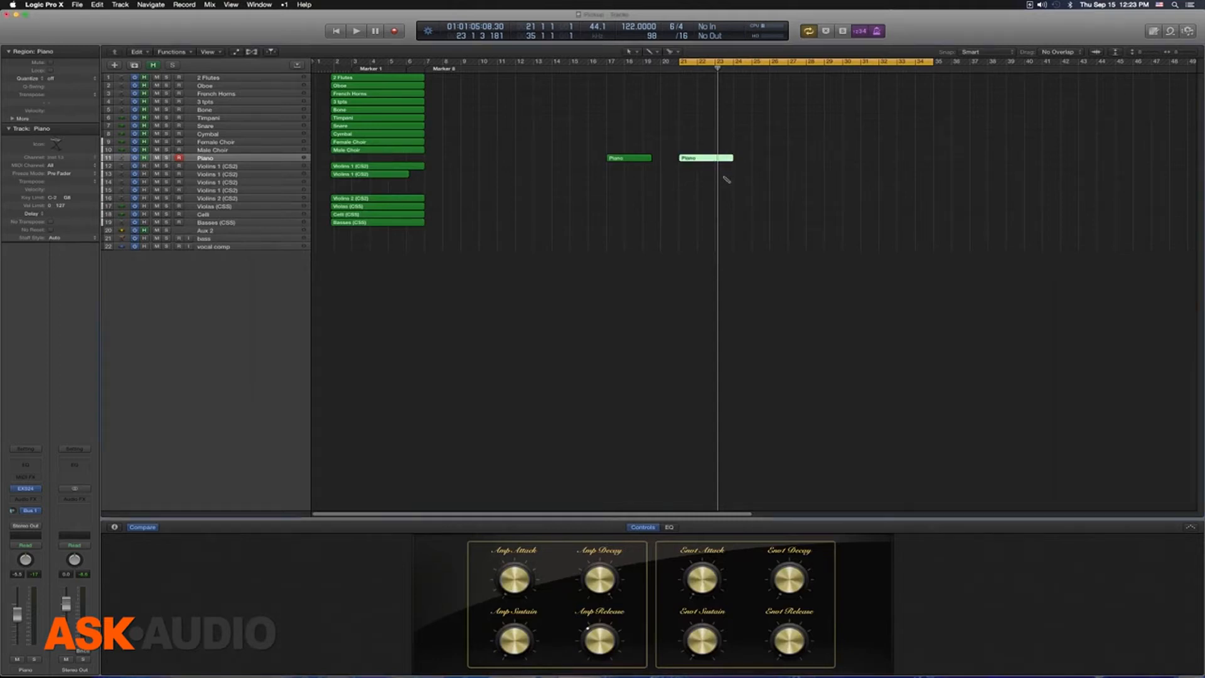
pyautogui.press('Delete')
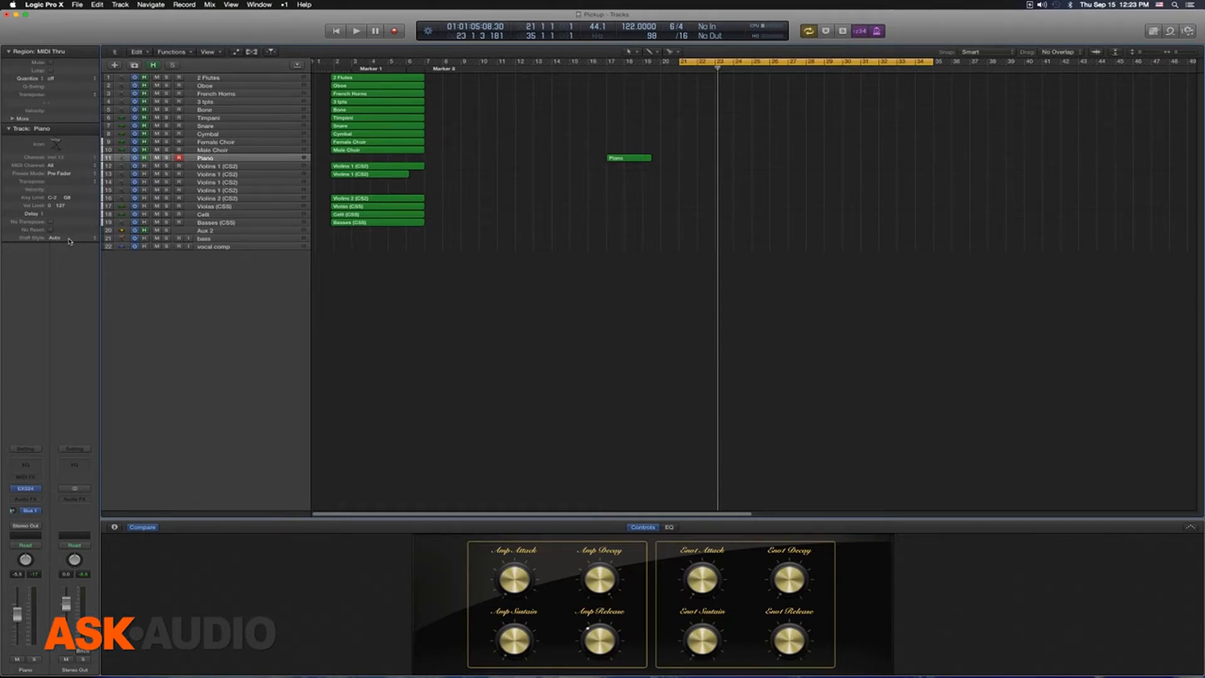
# Step: View the Staff Style options for the Piano track without changing the setting, and select the 2 Flutes track
pyautogui.click(10, 128)
pyautogui.click(9, 130)
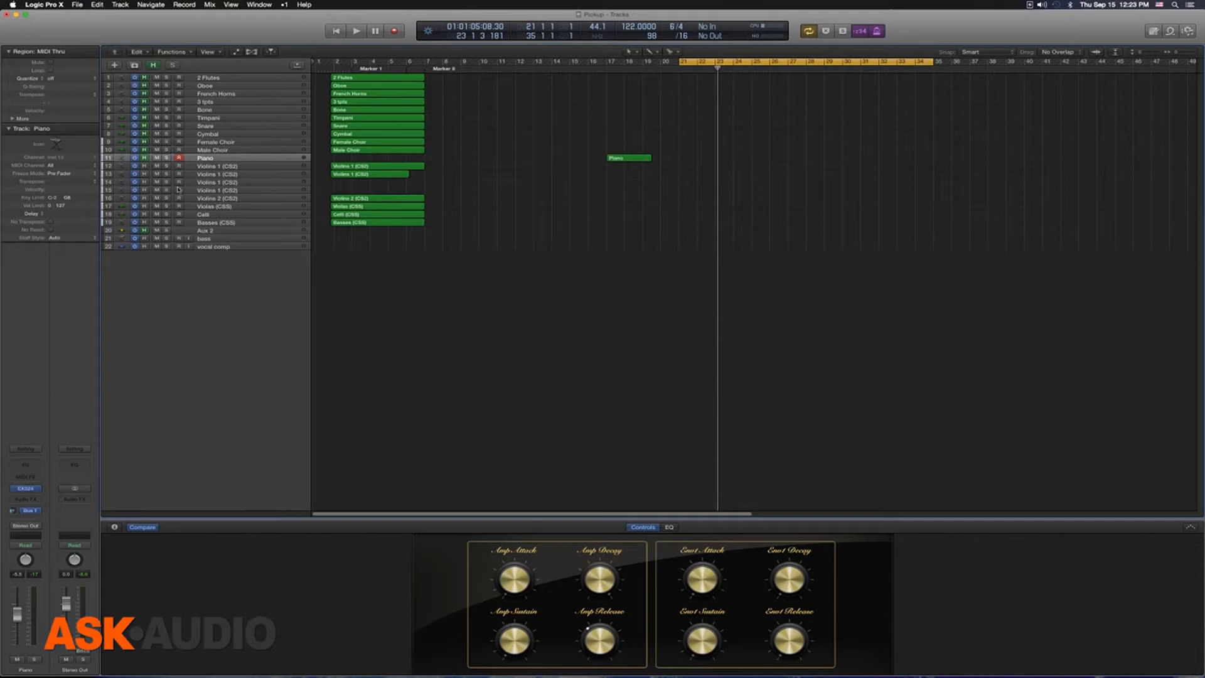
pyautogui.click(70, 239)
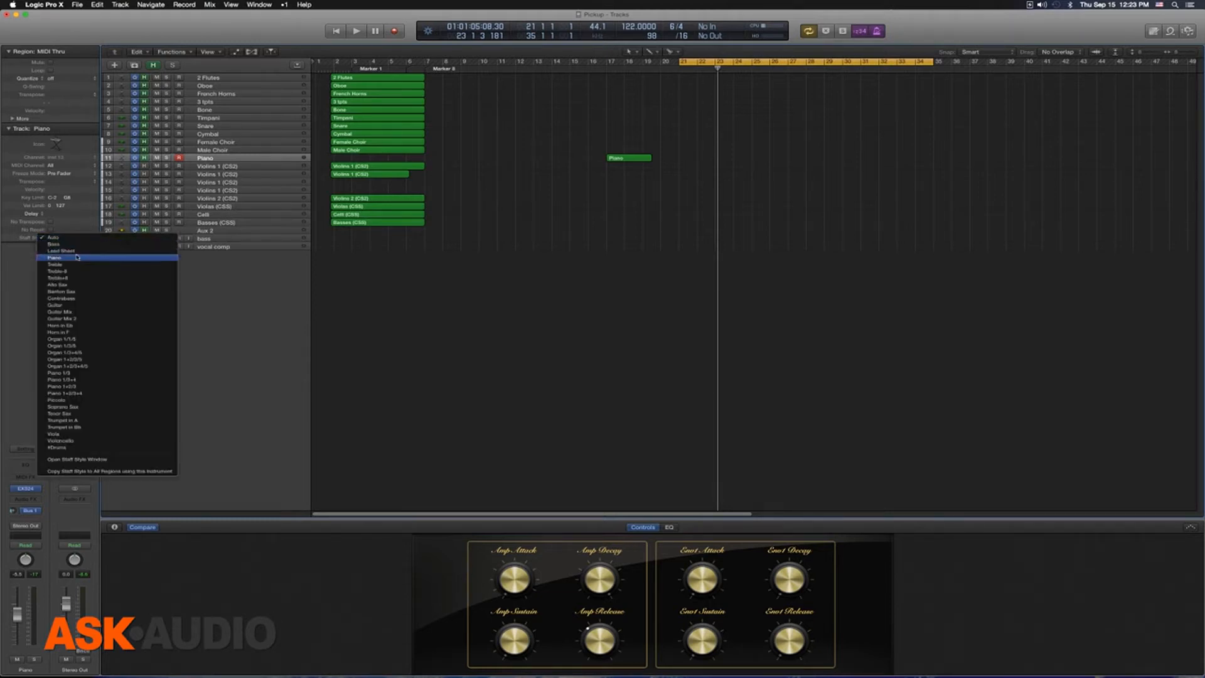
pyautogui.click(292, 78)
pyautogui.click(237, 76)
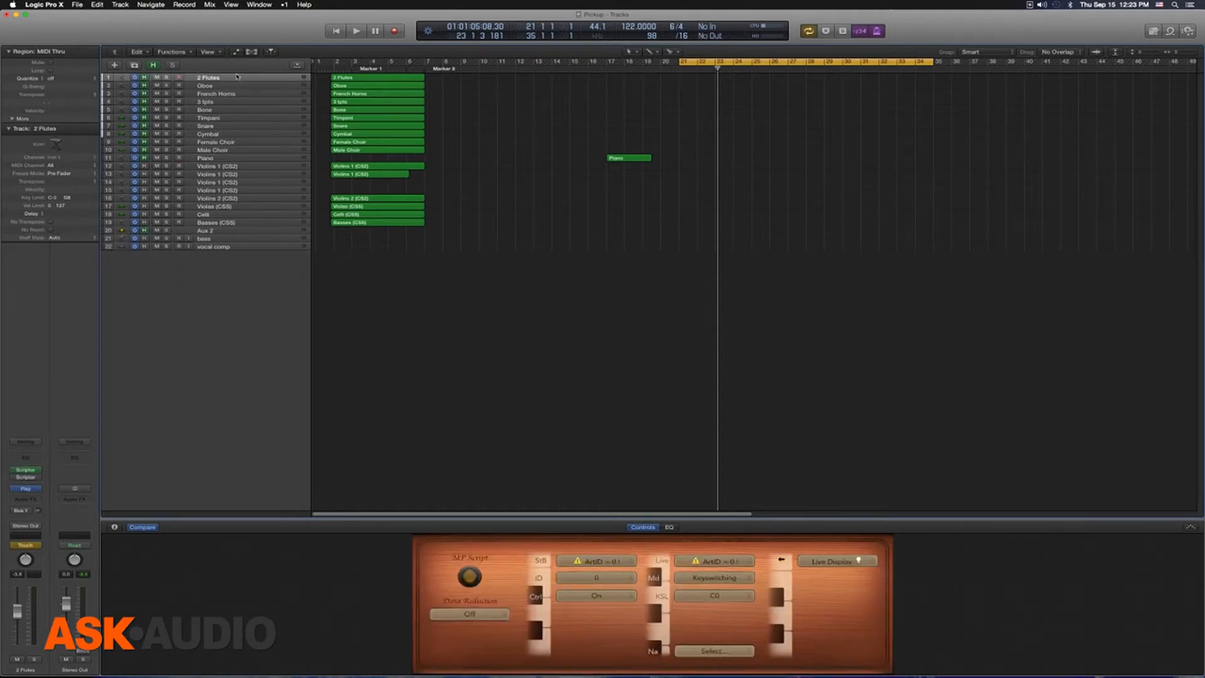
# Step: Set the Piano track's staff style to Piano
pyautogui.click(238, 159)
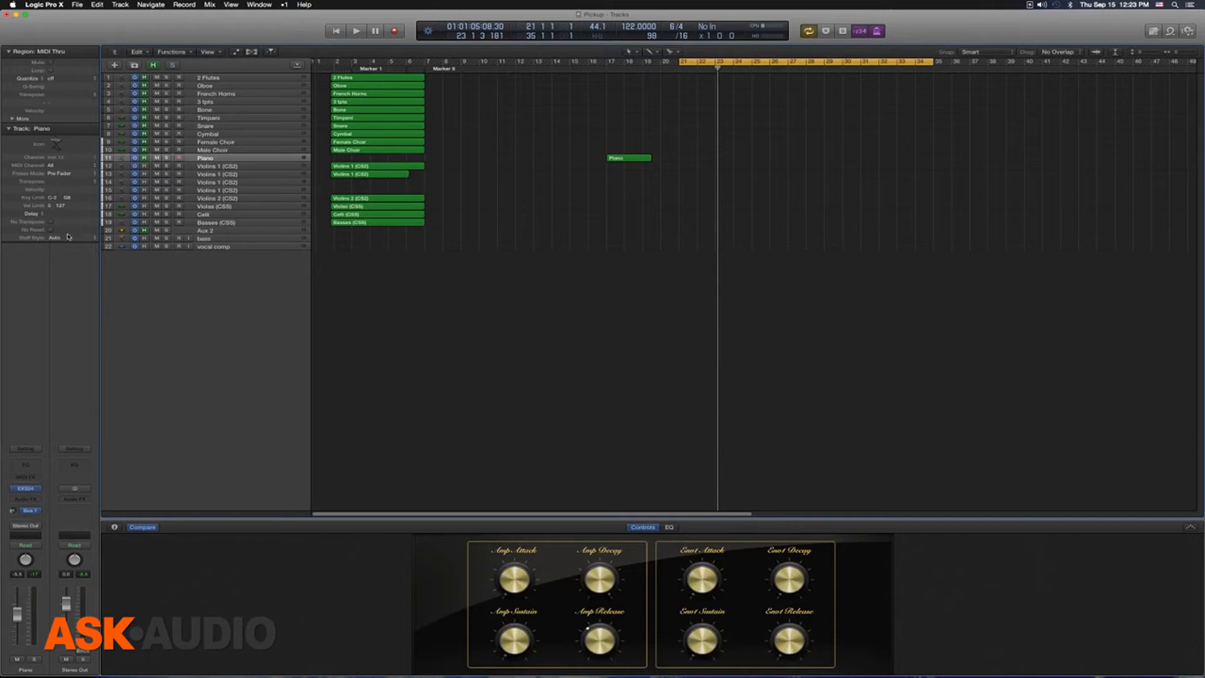
pyautogui.click(73, 238)
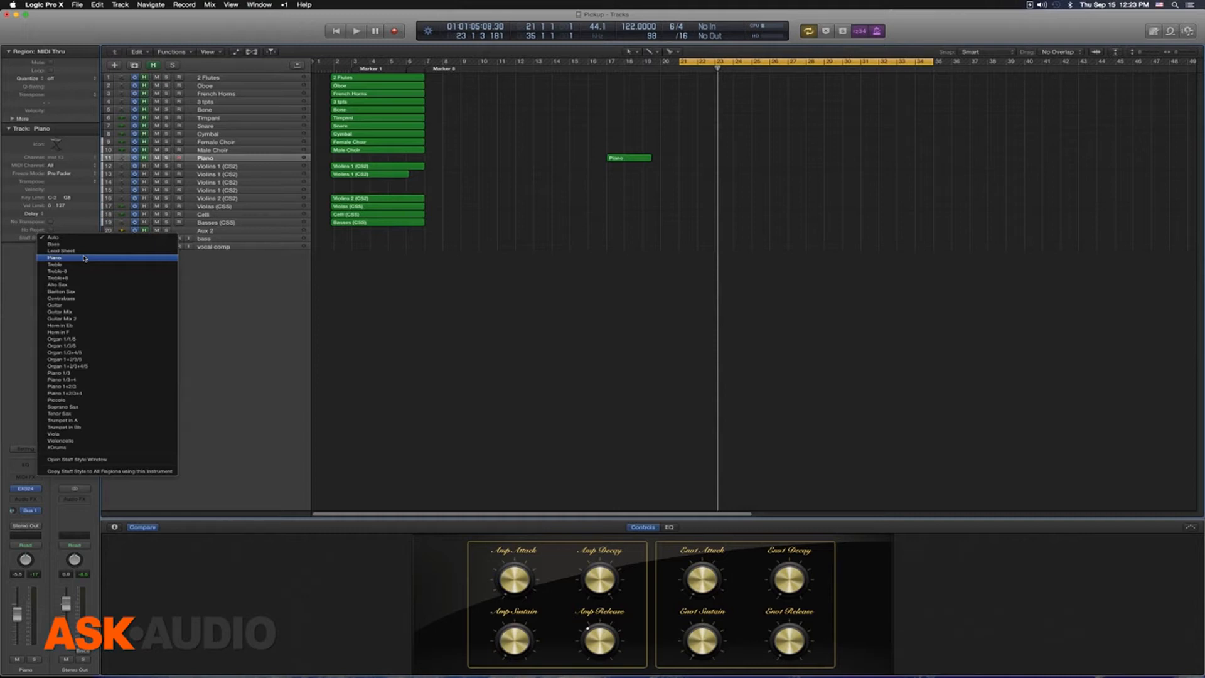
pyautogui.click(84, 258)
# Step: Play a short high melody on the Piano track within the cycle range and capture it as a recorded region
pyautogui.press('space')
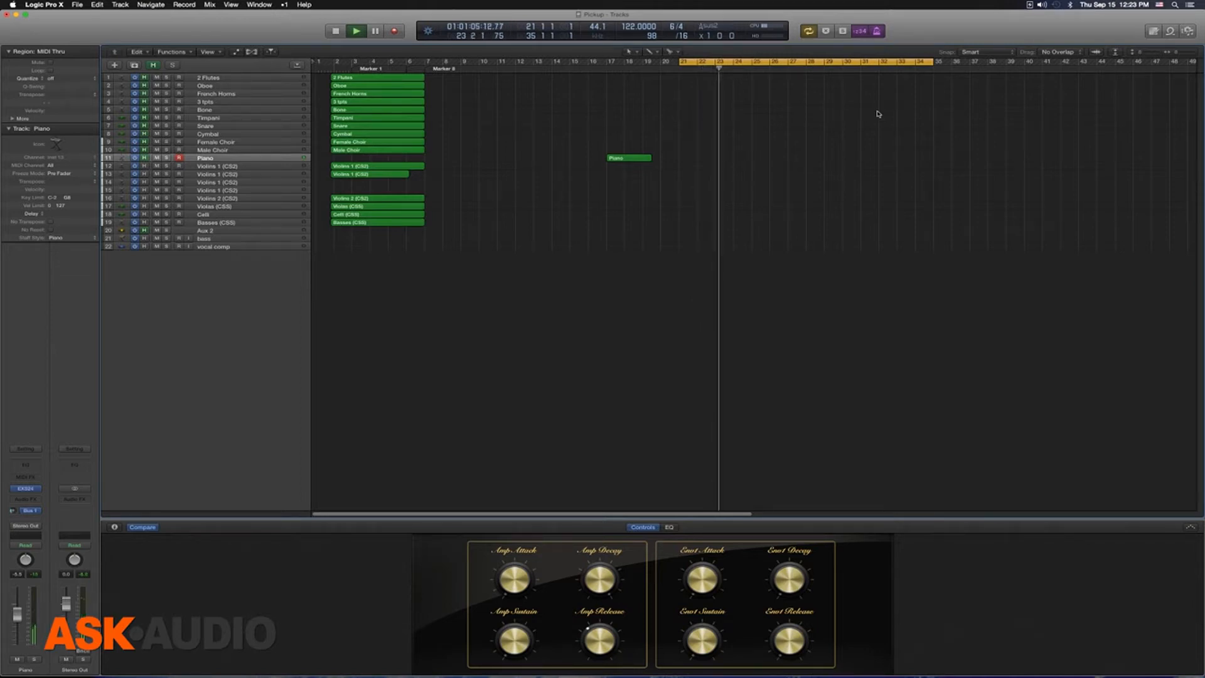
pyautogui.press('space')
pyautogui.hotkey('shift', 'r')
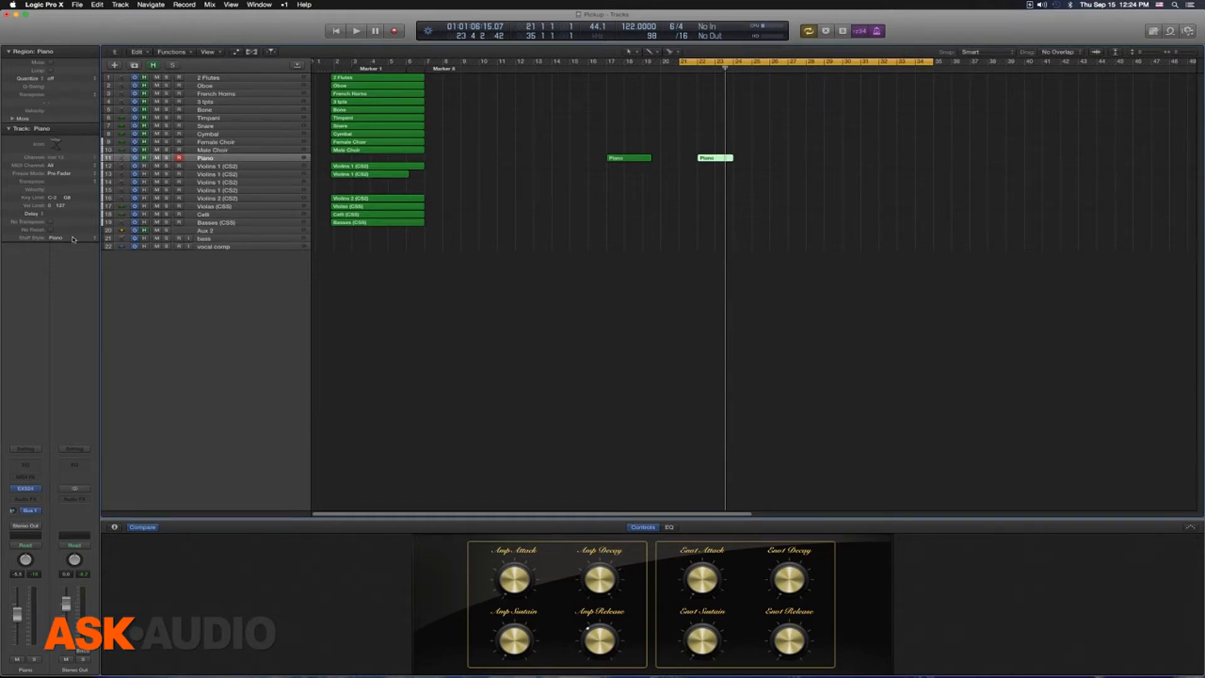
# Step: Examine the staff style of the captured high melody in a score window, and delete its Piano region
pyautogui.press('super+5')
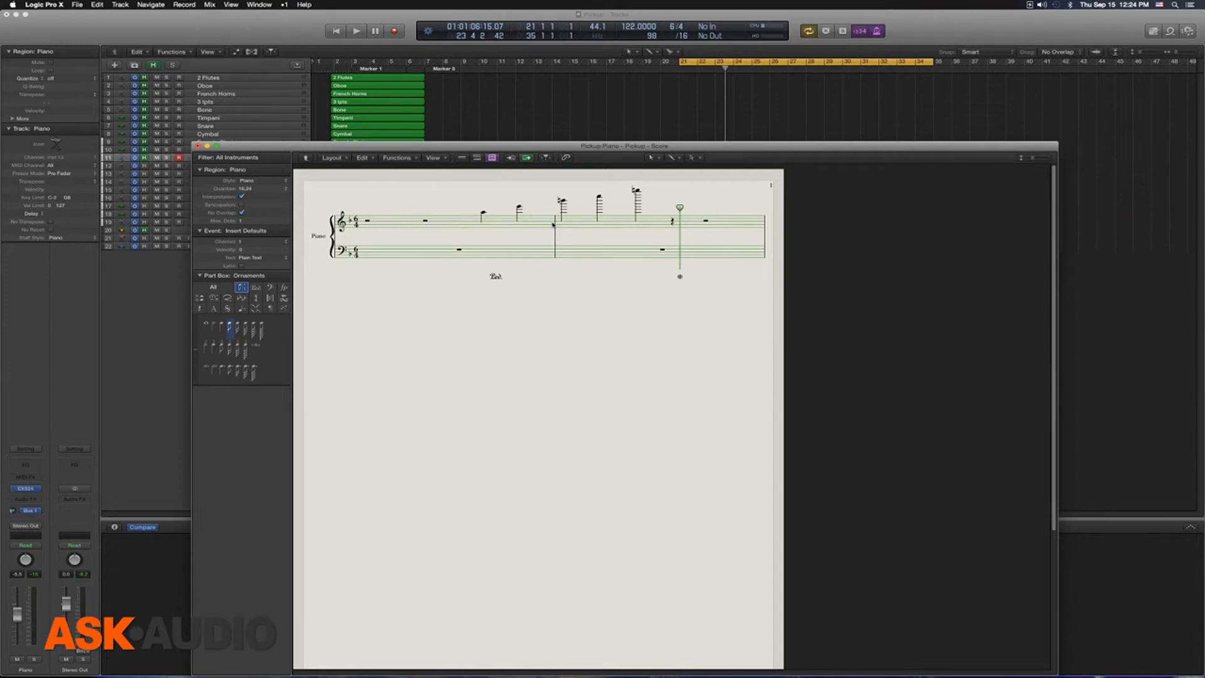
pyautogui.click(199, 146)
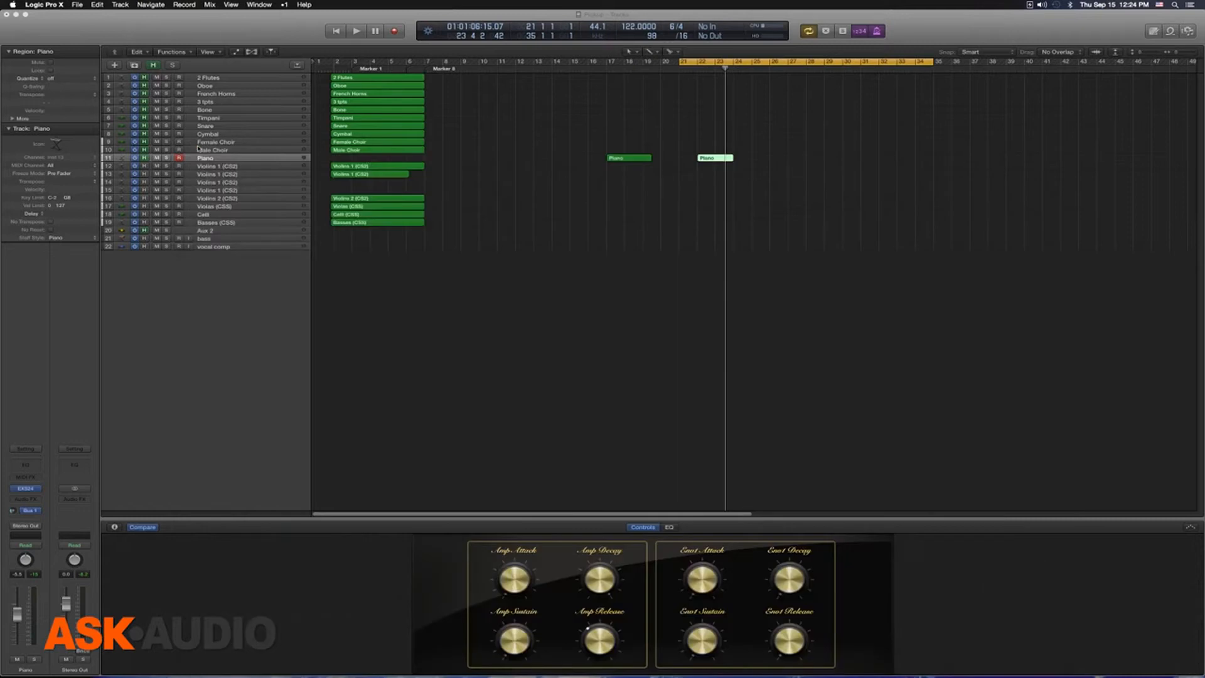
pyautogui.moveTo(679, 122); pyautogui.dragTo(747, 178)
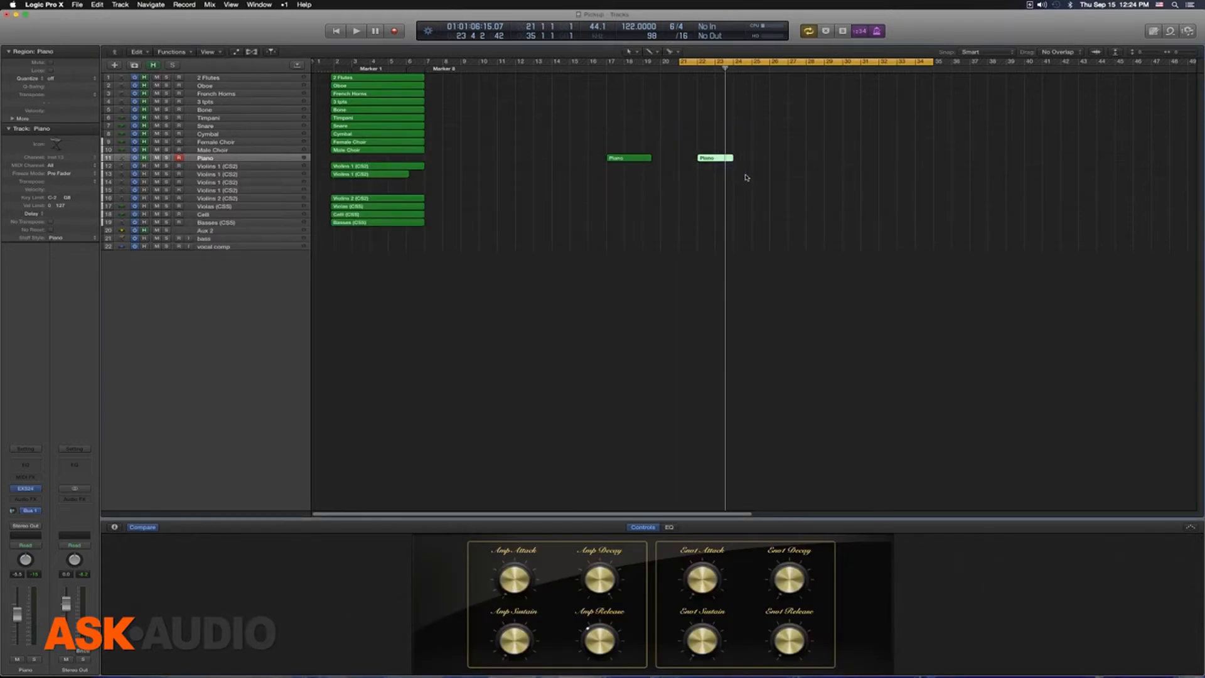
pyautogui.press('Delete')
# Step: Set the staff style of the 2 Flutes and Oboe tracks to Treble
pyautogui.click(241, 77)
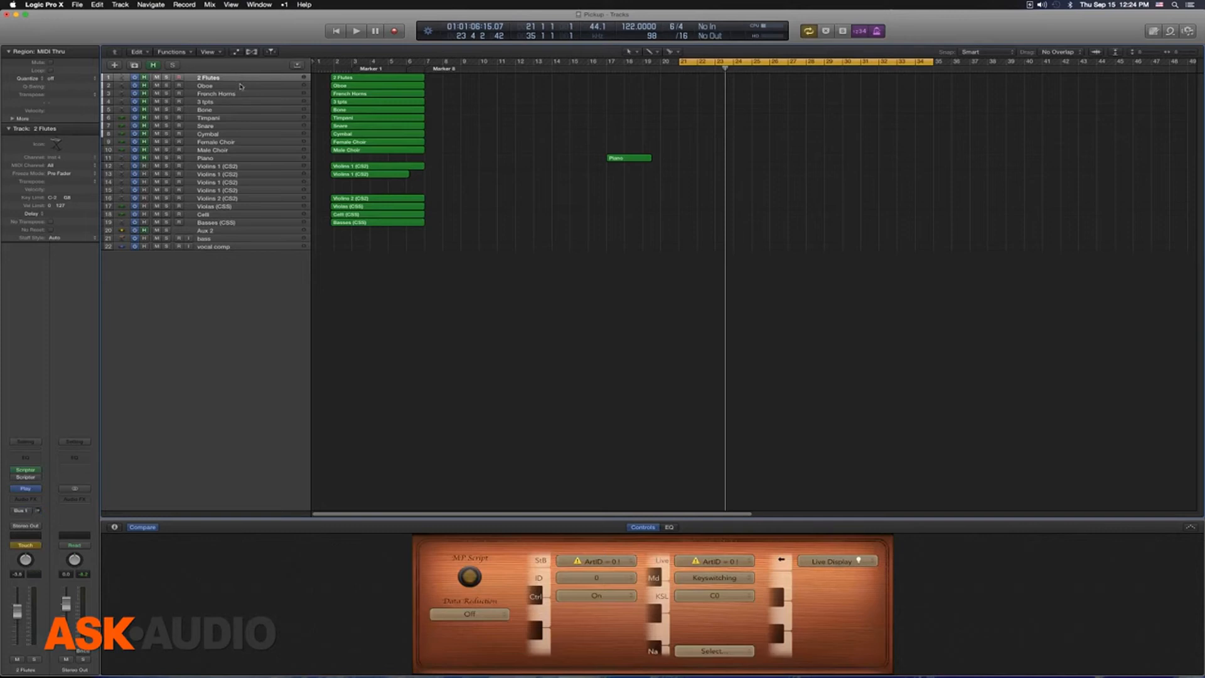
pyautogui.click(69, 238)
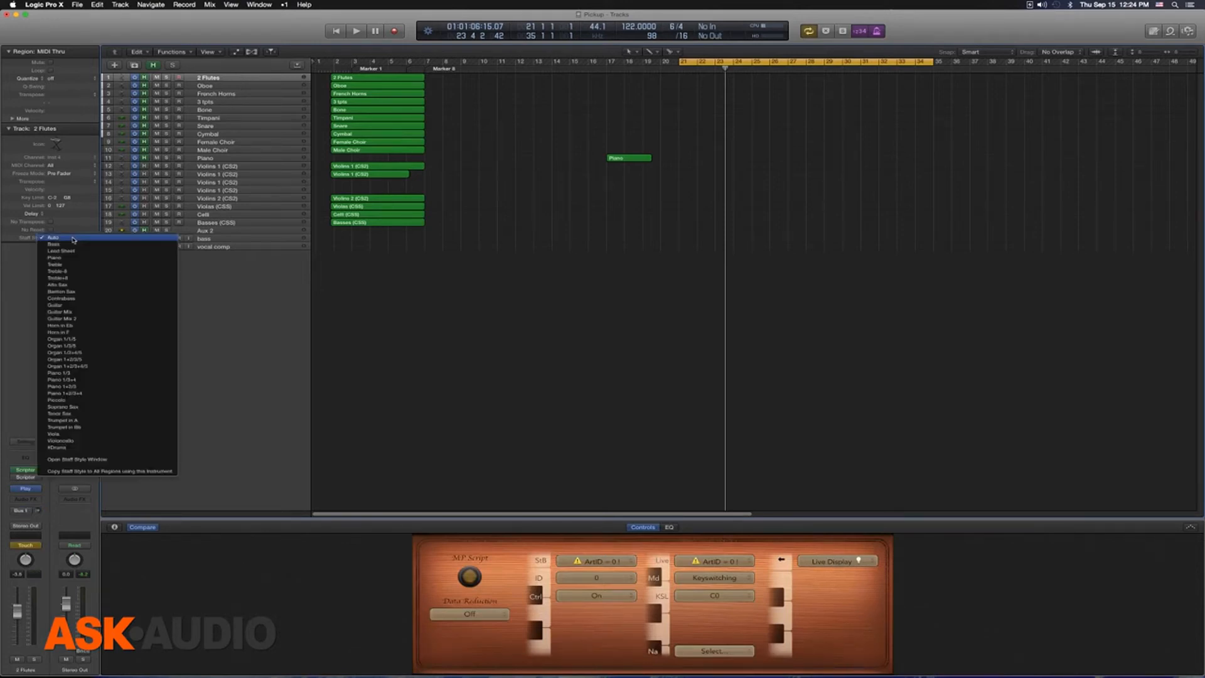
pyautogui.click(96, 266)
pyautogui.click(221, 87)
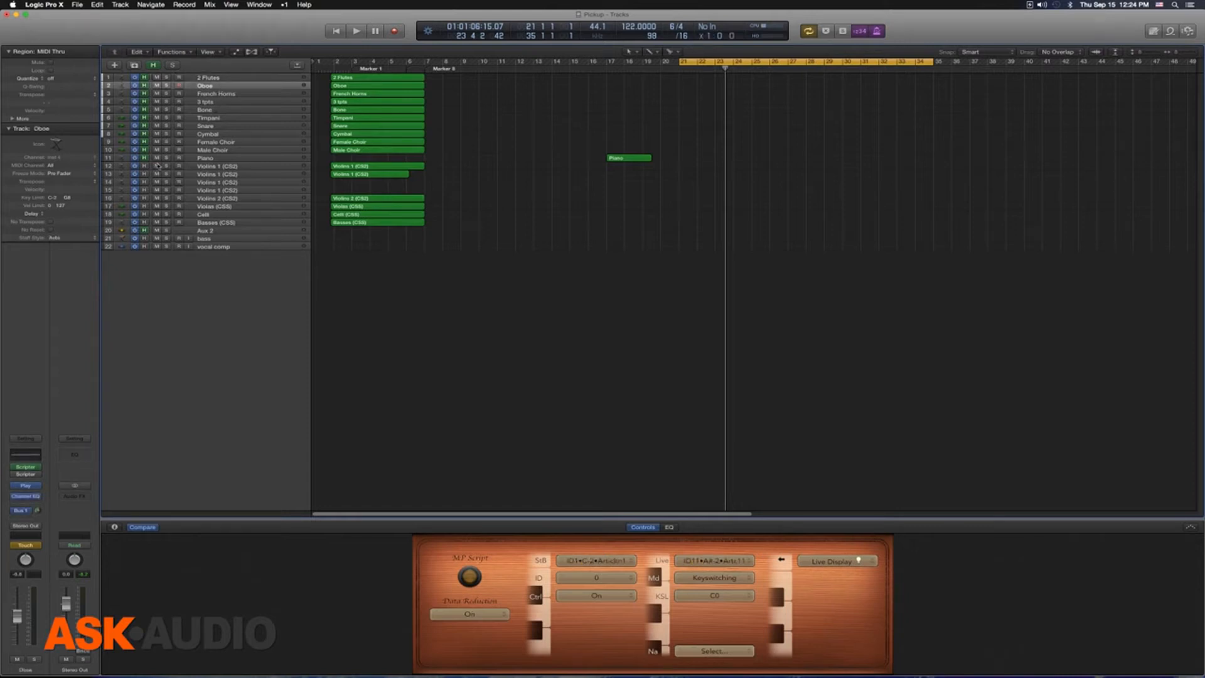
pyautogui.click(75, 240)
pyautogui.click(80, 264)
# Step: Set the first Violins 1 (CS2) track's staff style to Treble and check the style of the other Violins 1 tracks
pyautogui.click(238, 95)
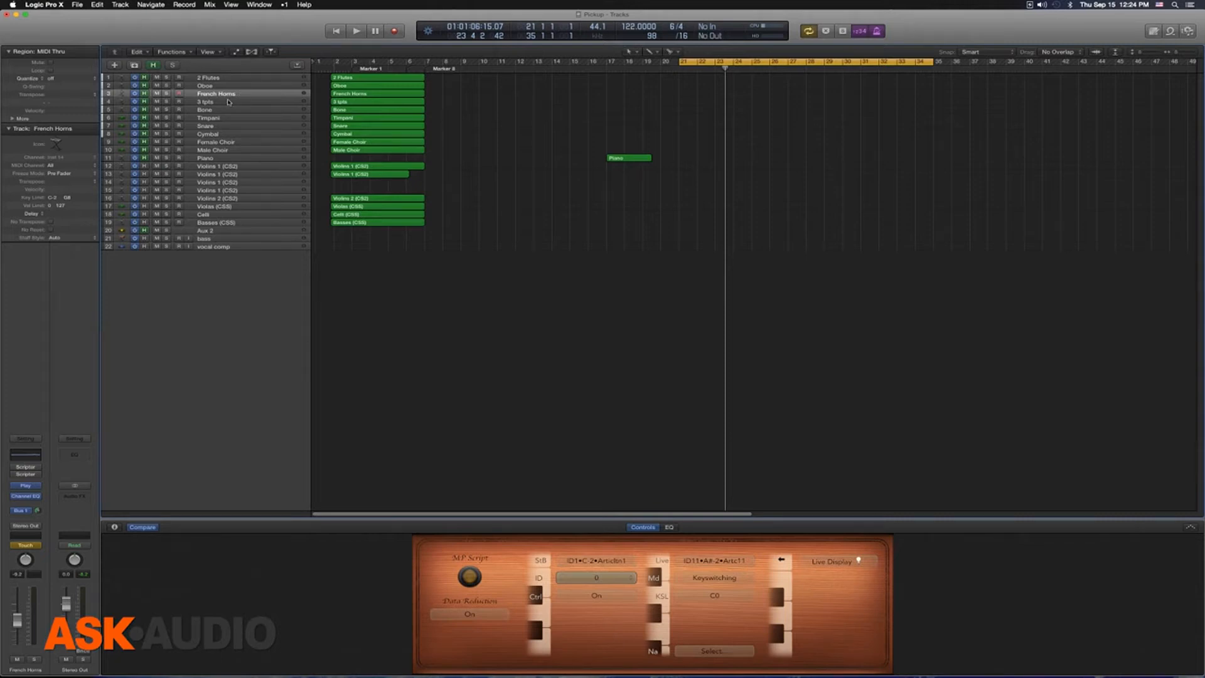
pyautogui.click(256, 166)
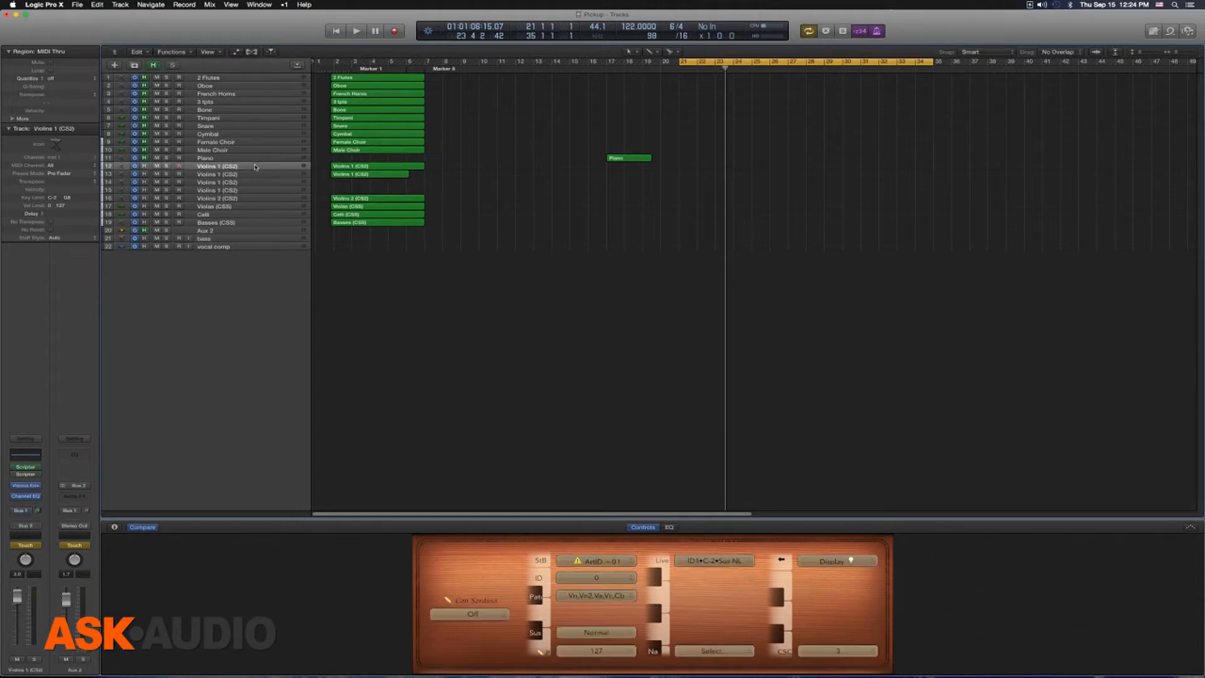
pyautogui.click(55, 237)
pyautogui.click(231, 210)
pyautogui.click(228, 176)
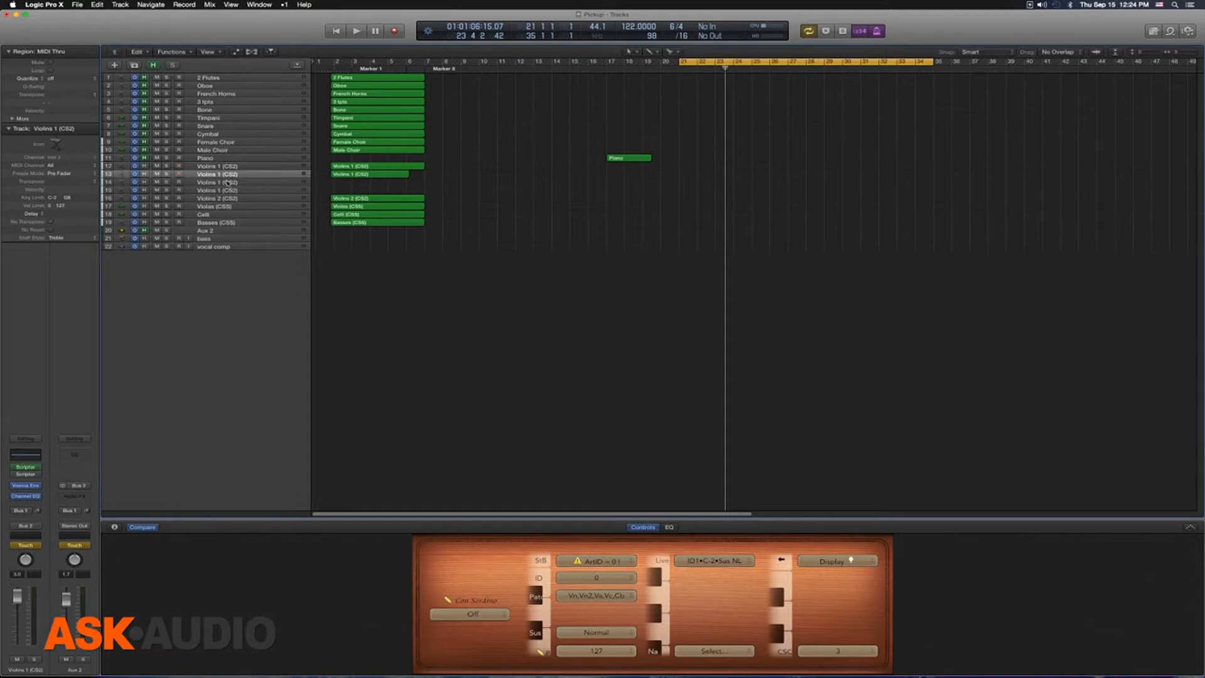
pyautogui.click(228, 182)
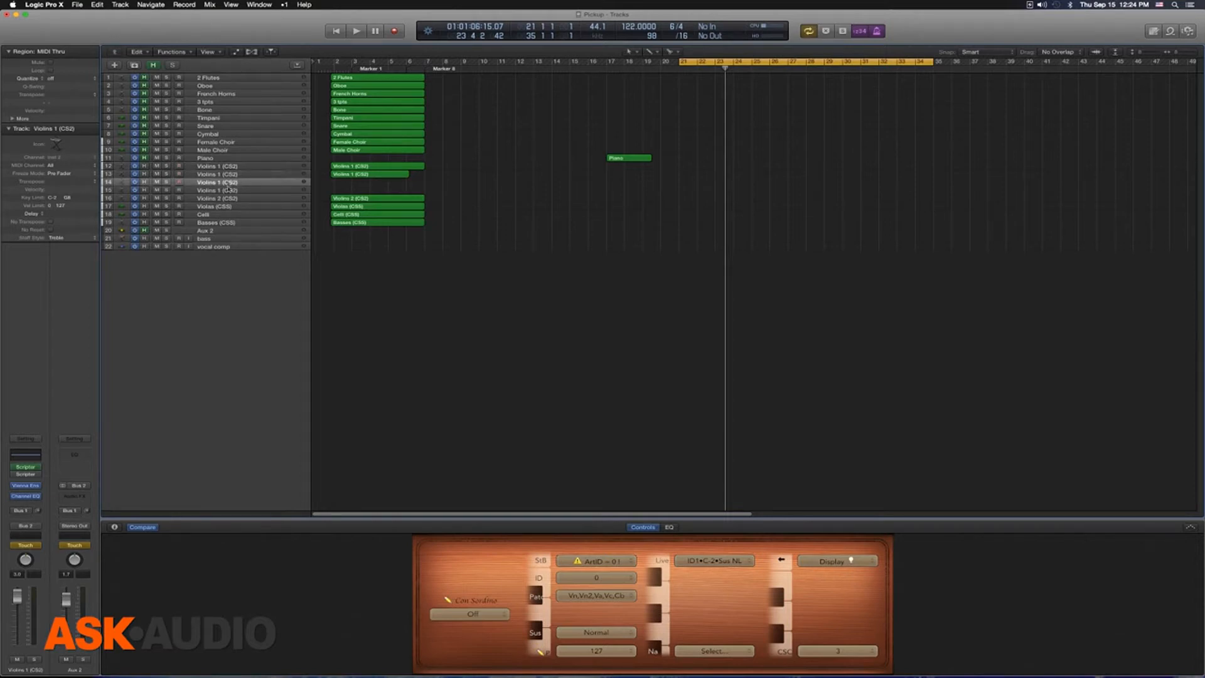
pyautogui.click(228, 190)
# Step: View the Staff Style options for the Violins 2 (CS2) track
pyautogui.click(230, 198)
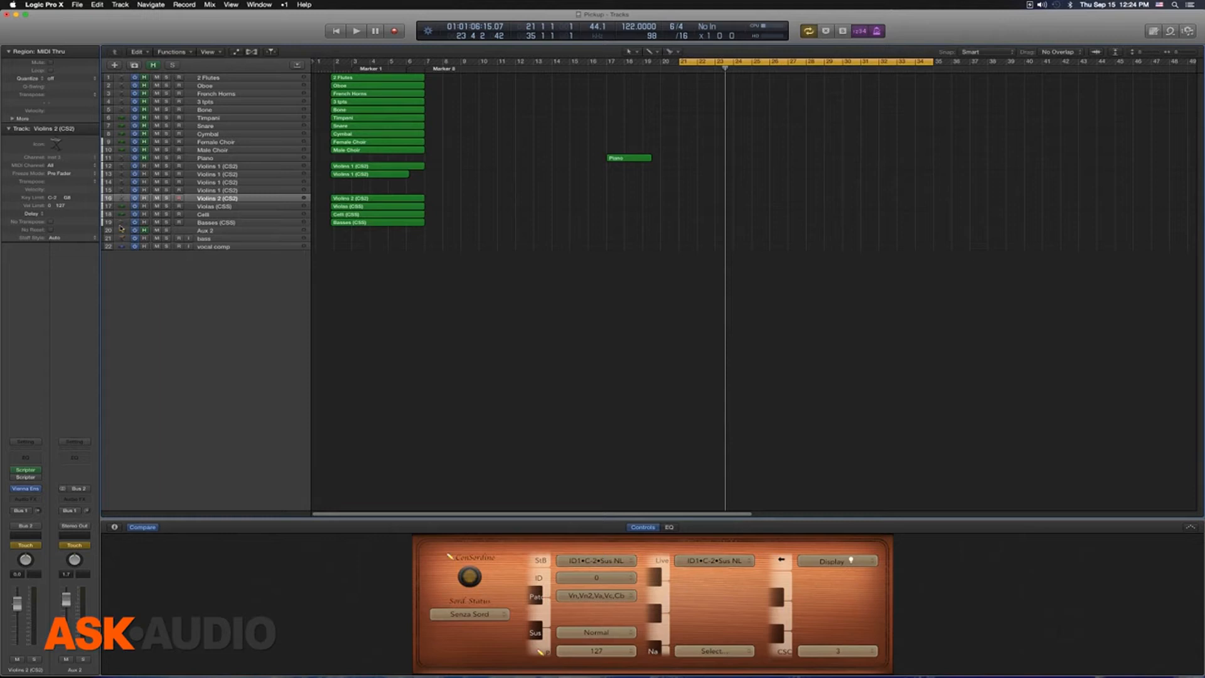
pyautogui.click(72, 239)
pyautogui.click(202, 222)
# Step: View the Staff Style options for the Violas (CSS) track and examine the clef of its existing region in the score
pyautogui.click(222, 207)
pyautogui.click(68, 241)
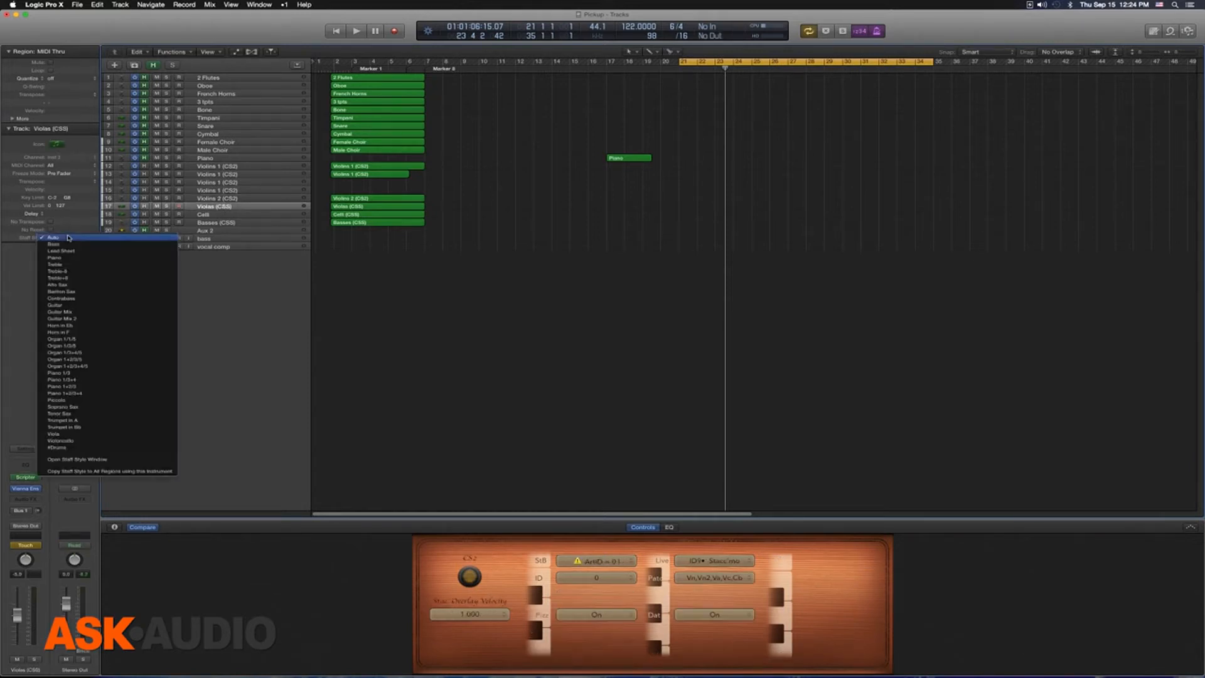
pyautogui.click(396, 203)
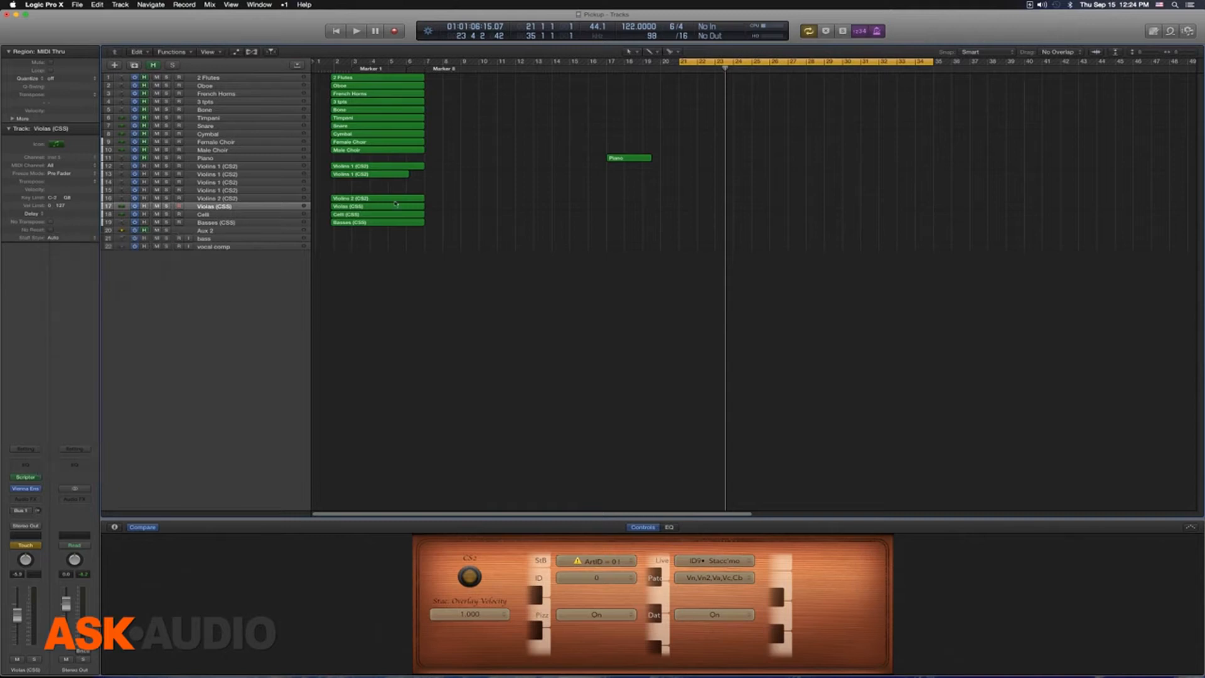
pyautogui.doubleClick(362, 204)
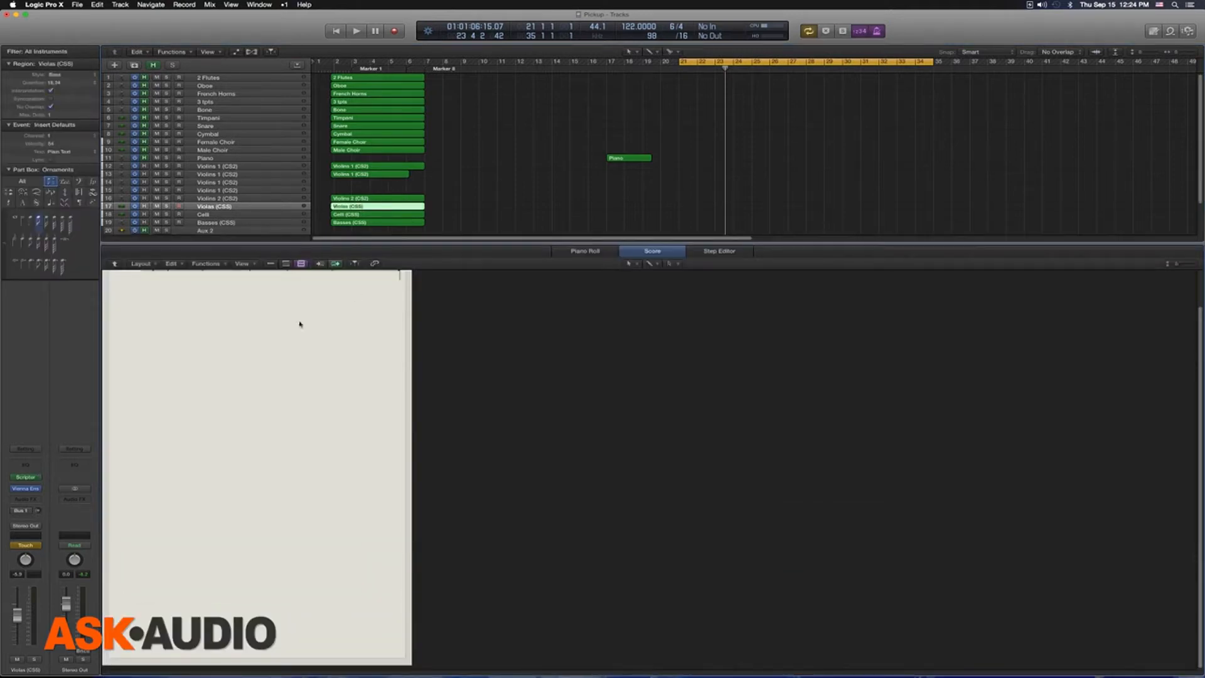
pyautogui.moveTo(431, 344); pyautogui.dragTo(110, 273)
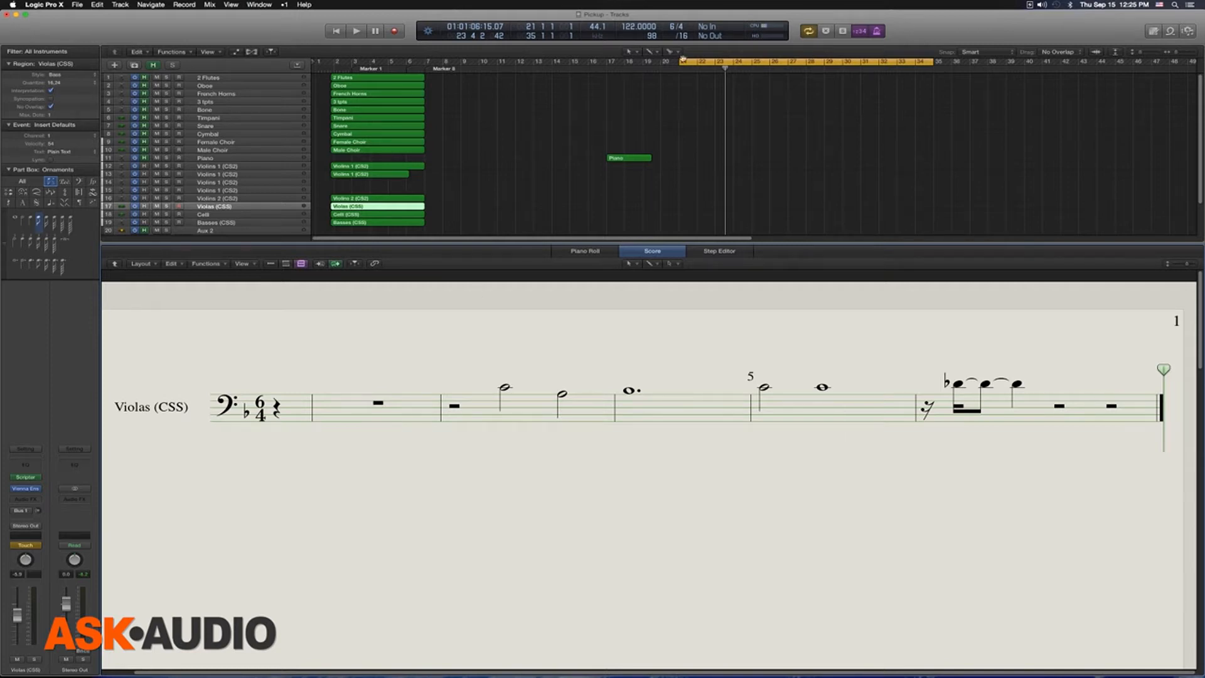
# Step: Move the cycle start to about bar 9, play a short phrase on the Violas (CSS) track and capture it as a region
pyautogui.moveTo(493, 63); pyautogui.dragTo(458, 62)
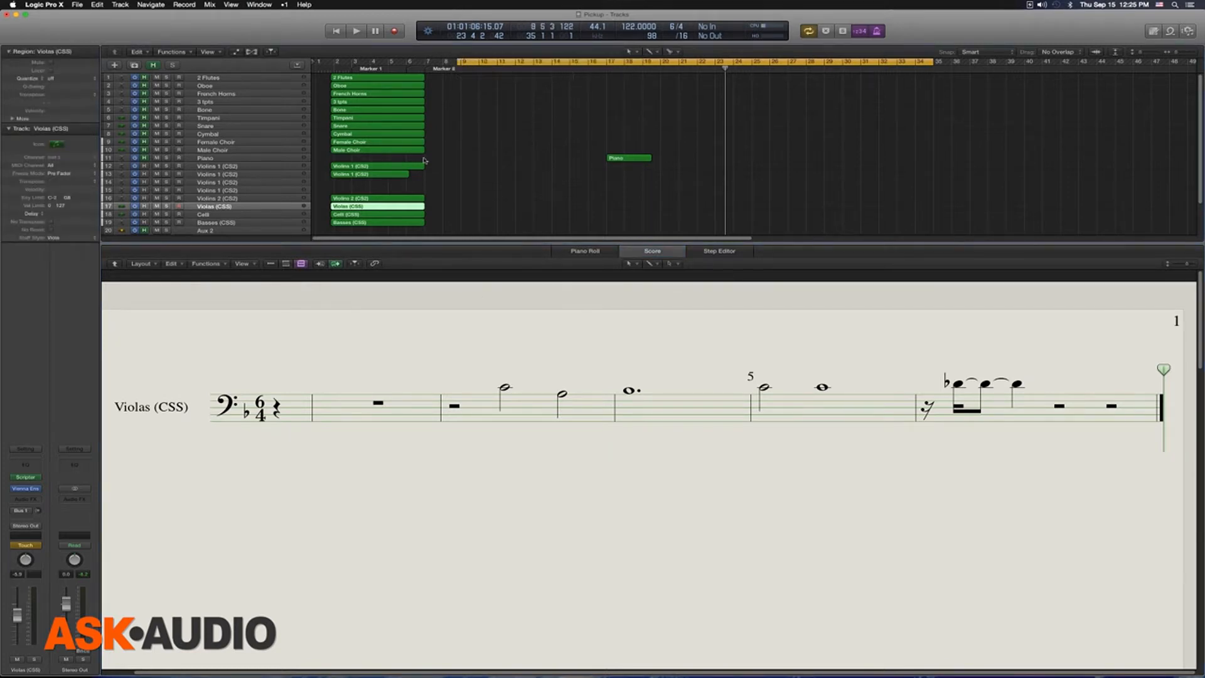
pyautogui.press('space')
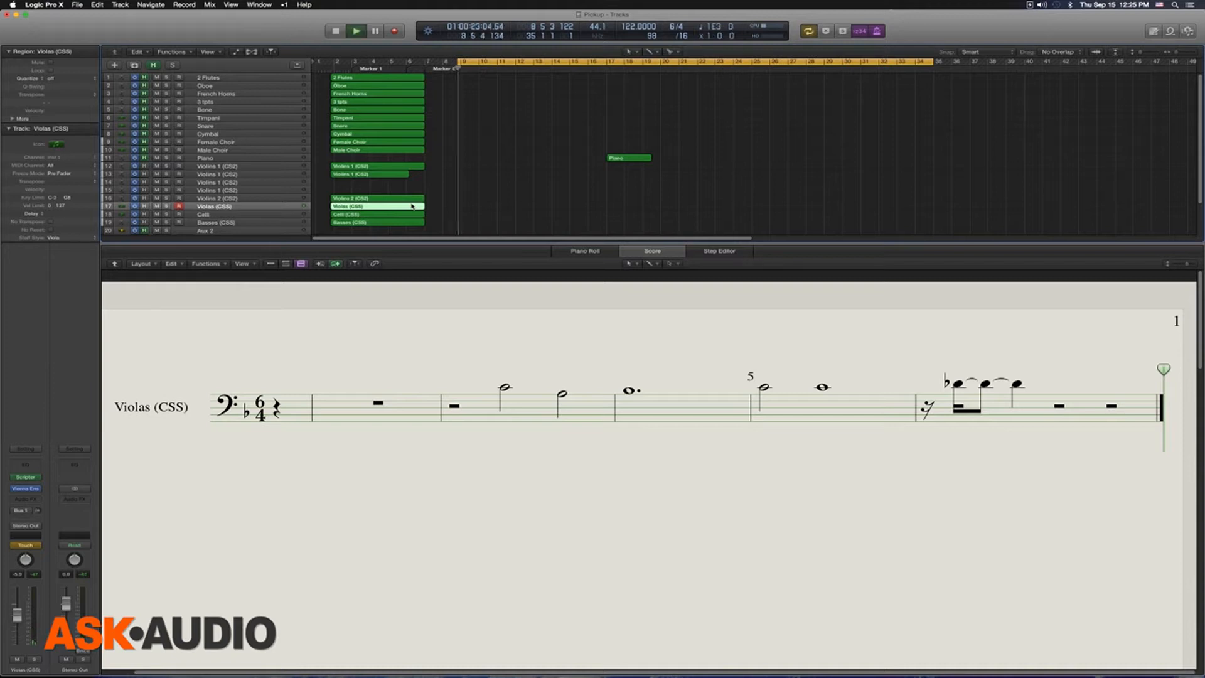
pyautogui.press('space')
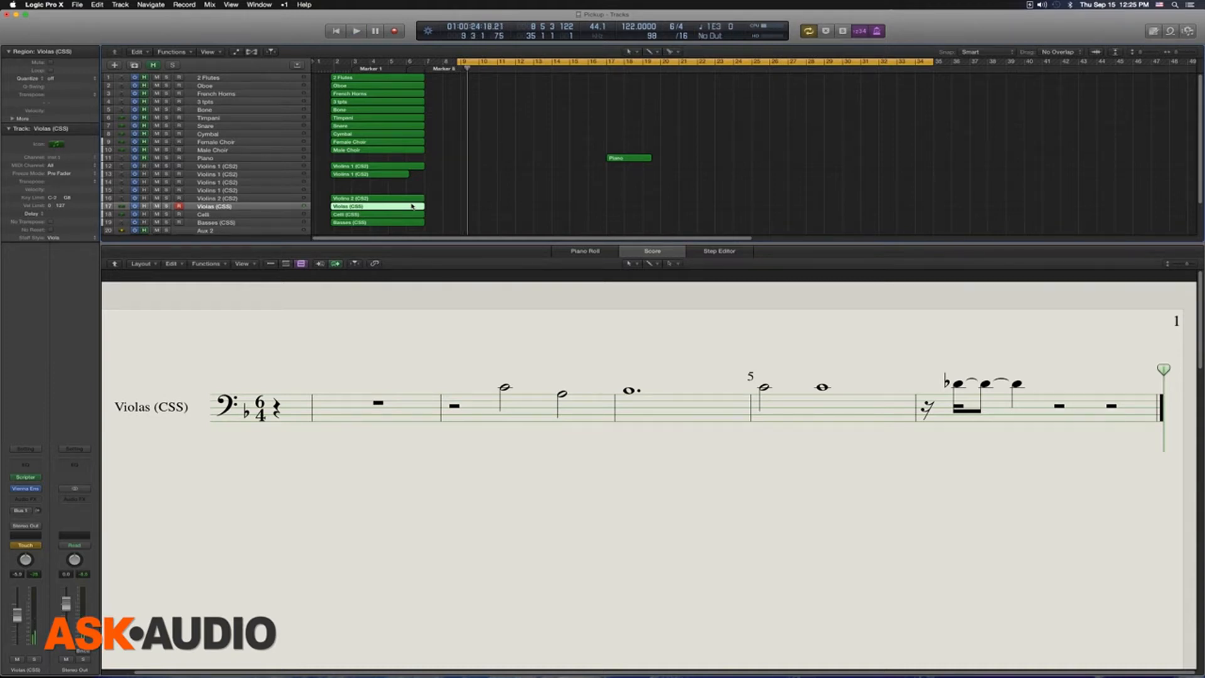
pyautogui.hotkey('shift', 'r')
# Step: Examine the staff style of the captured Violas phrase in a separate score window, and delete its region
pyautogui.press('super+5')
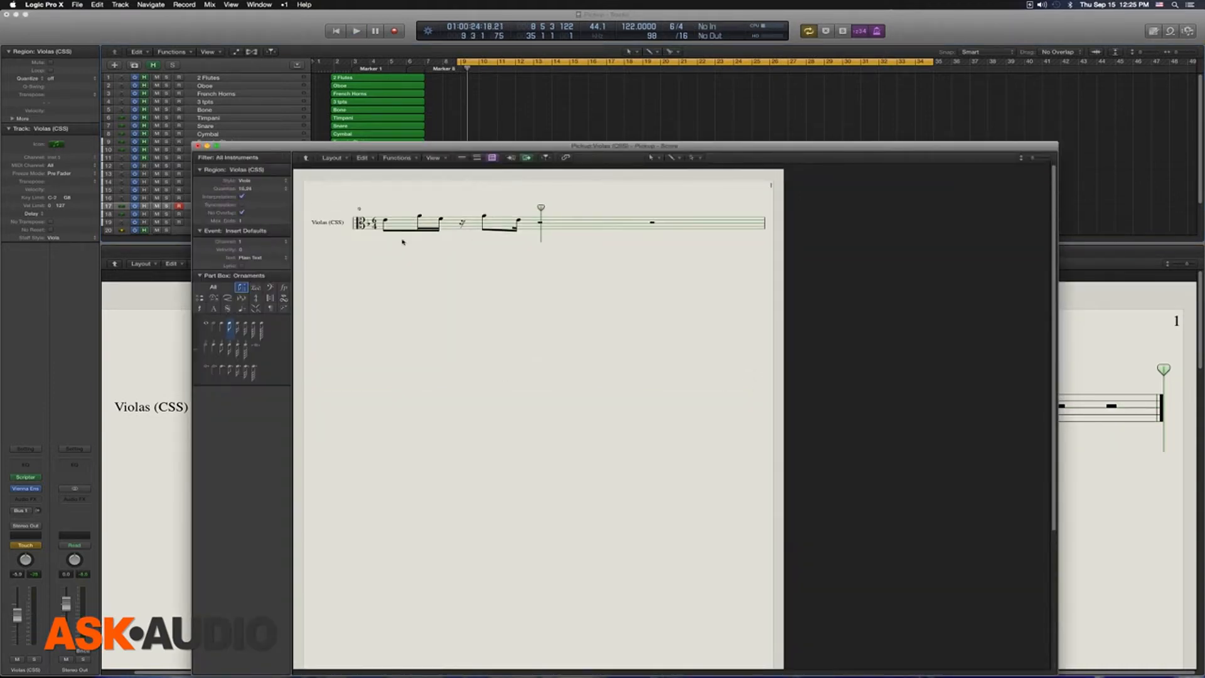
pyautogui.moveTo(574, 264); pyautogui.dragTo(296, 186)
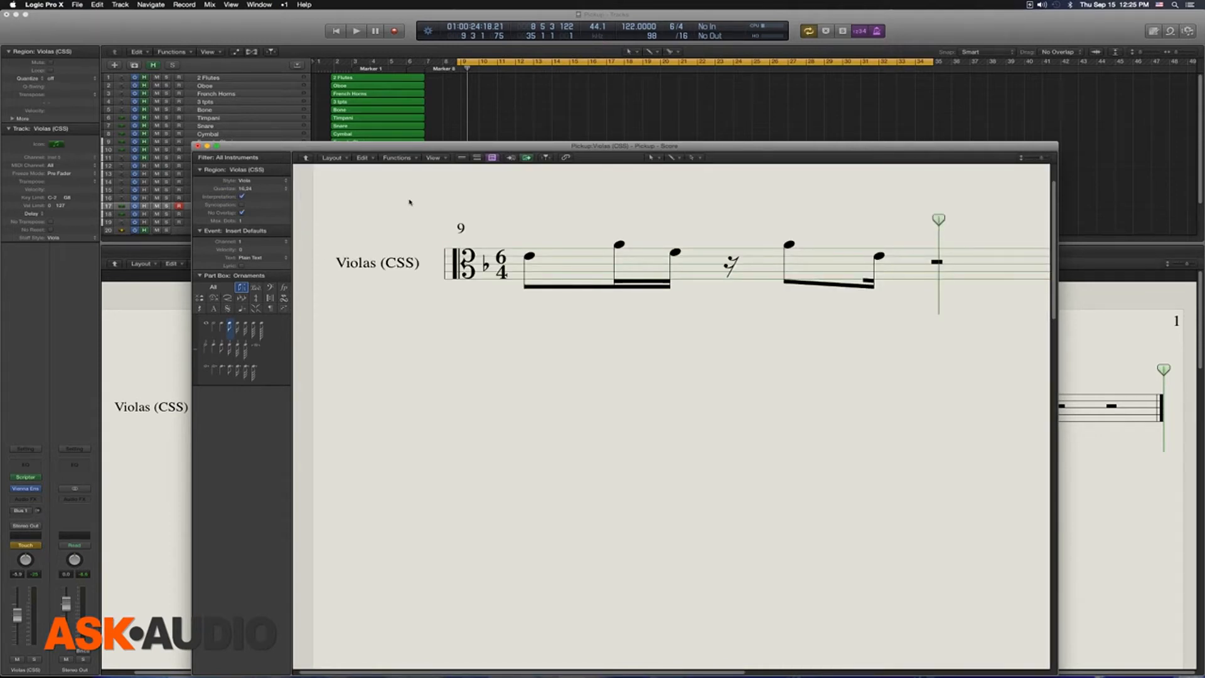
pyautogui.press('super+w')
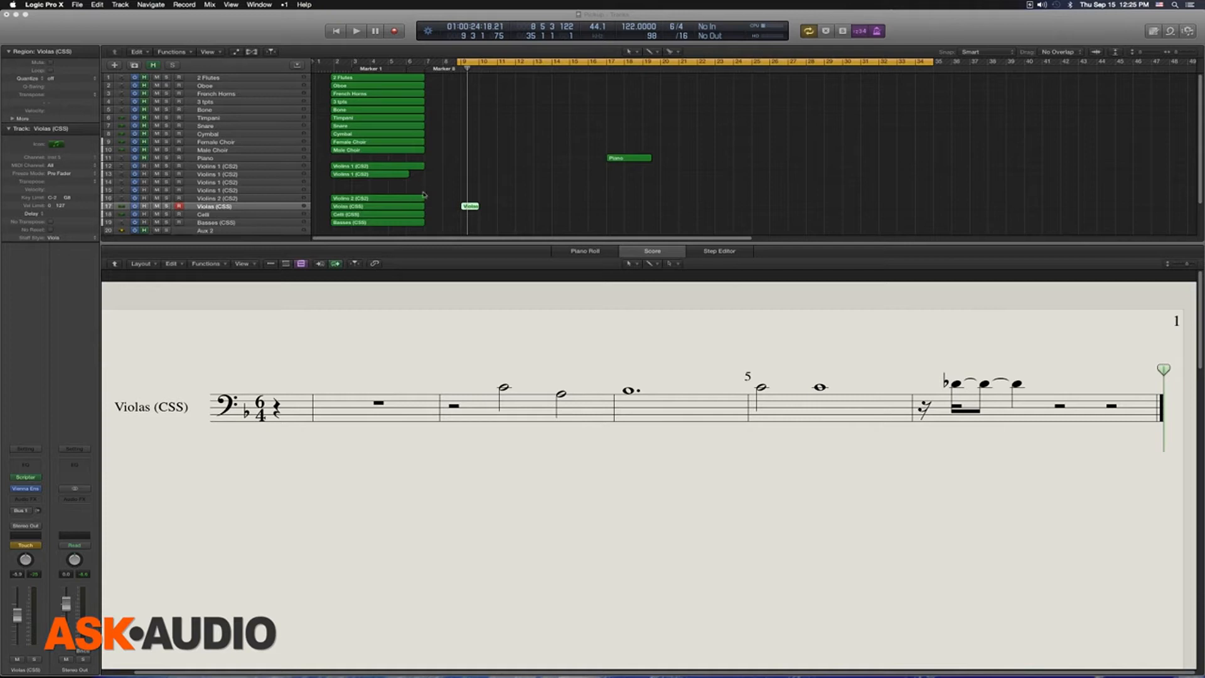
# Step: Set the staff style of the original Violas (CSS) region to Viola and select its first half note in the score
pyautogui.click(409, 208)
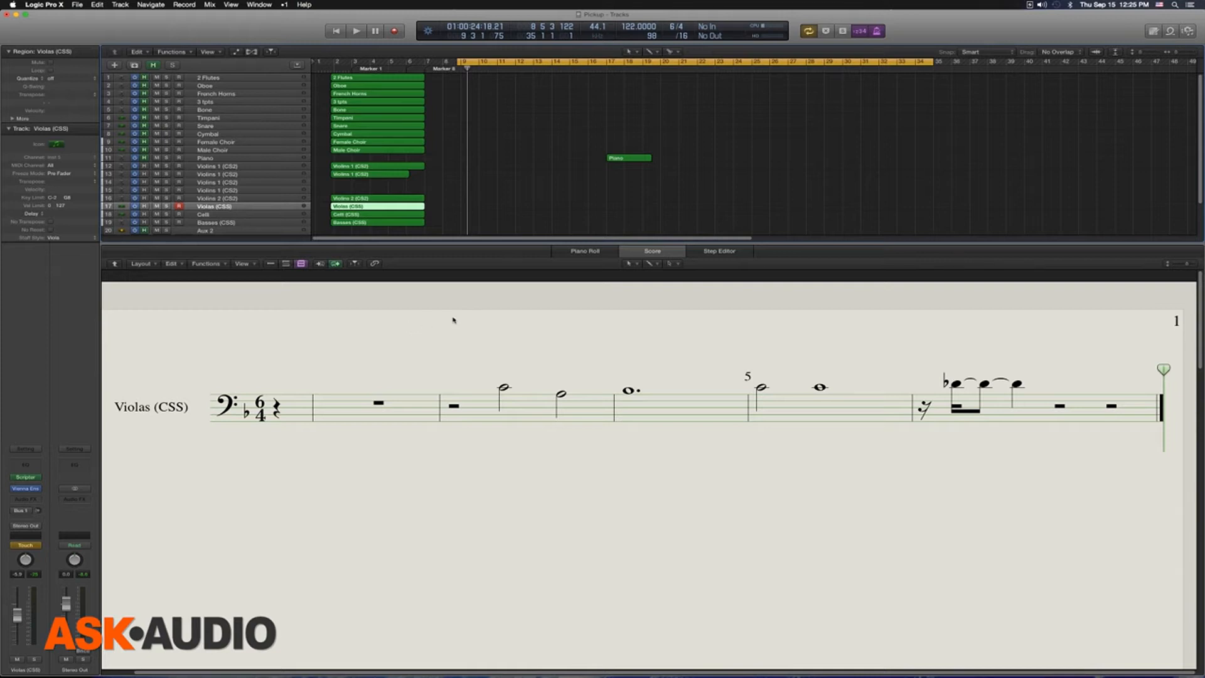
pyautogui.click(426, 406)
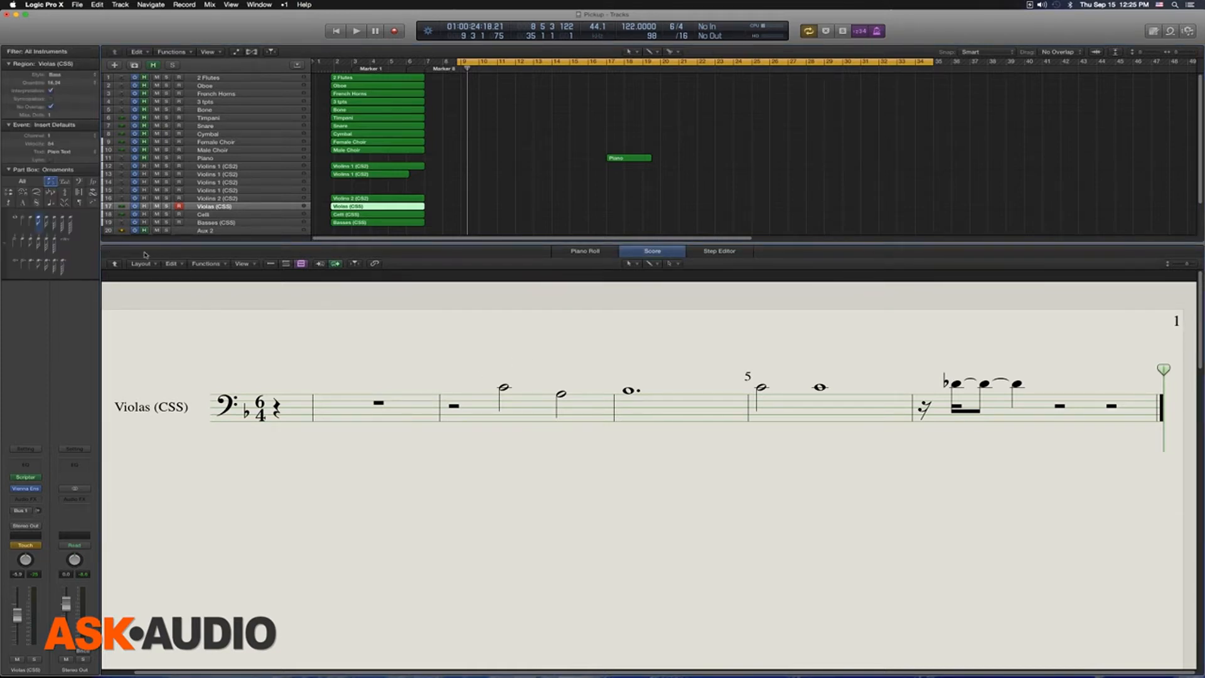
pyautogui.click(367, 208)
pyautogui.click(65, 76)
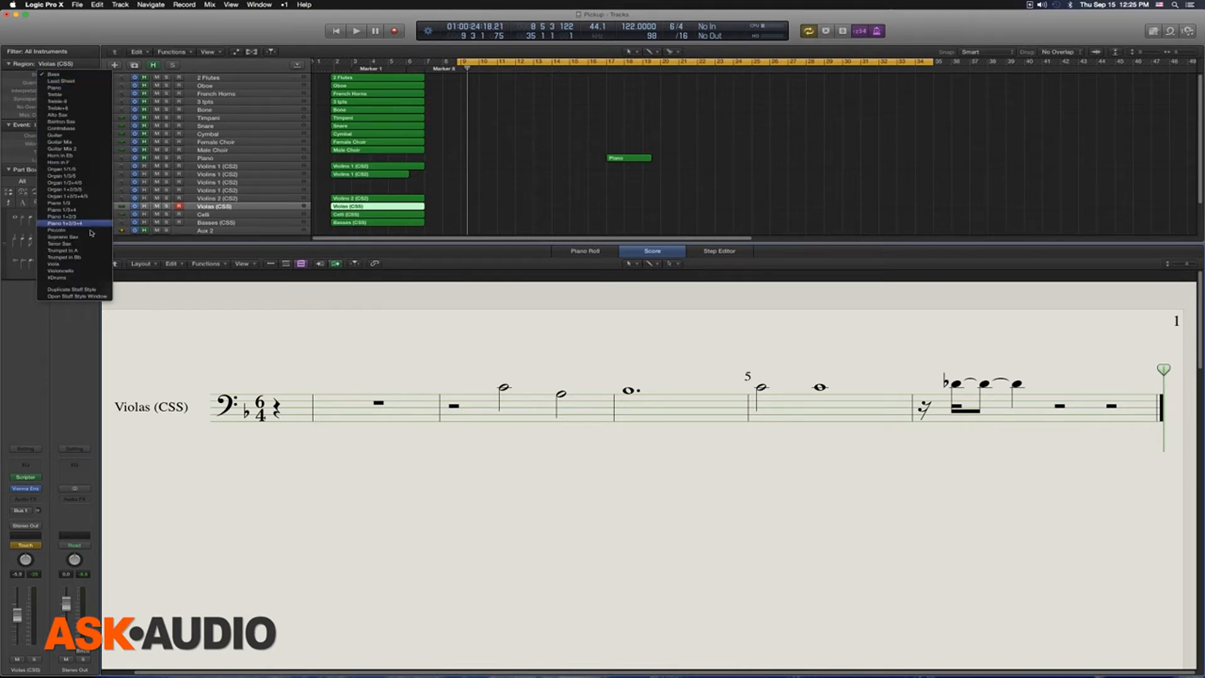
pyautogui.click(91, 267)
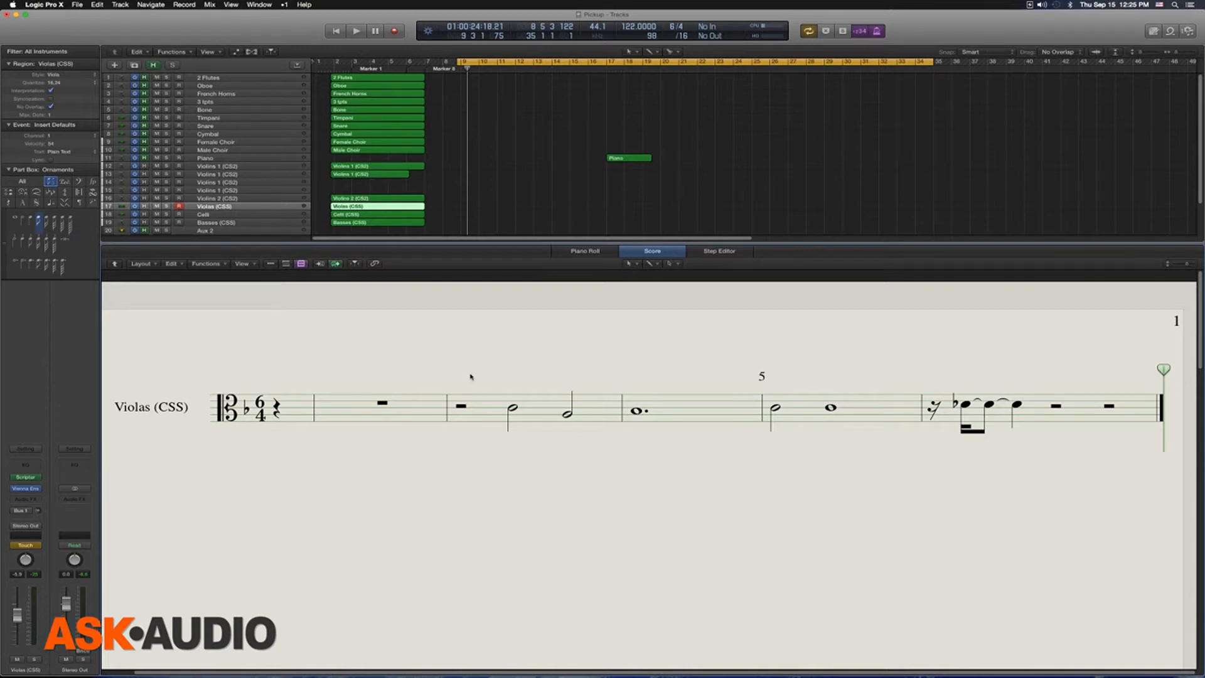
pyautogui.click(513, 408)
# Step: Set the cycle range to the Piano region at bar 17, display that region in the score and play it back
pyautogui.click(627, 158)
pyautogui.press('u')
pyautogui.press('space')
pyautogui.press('space')
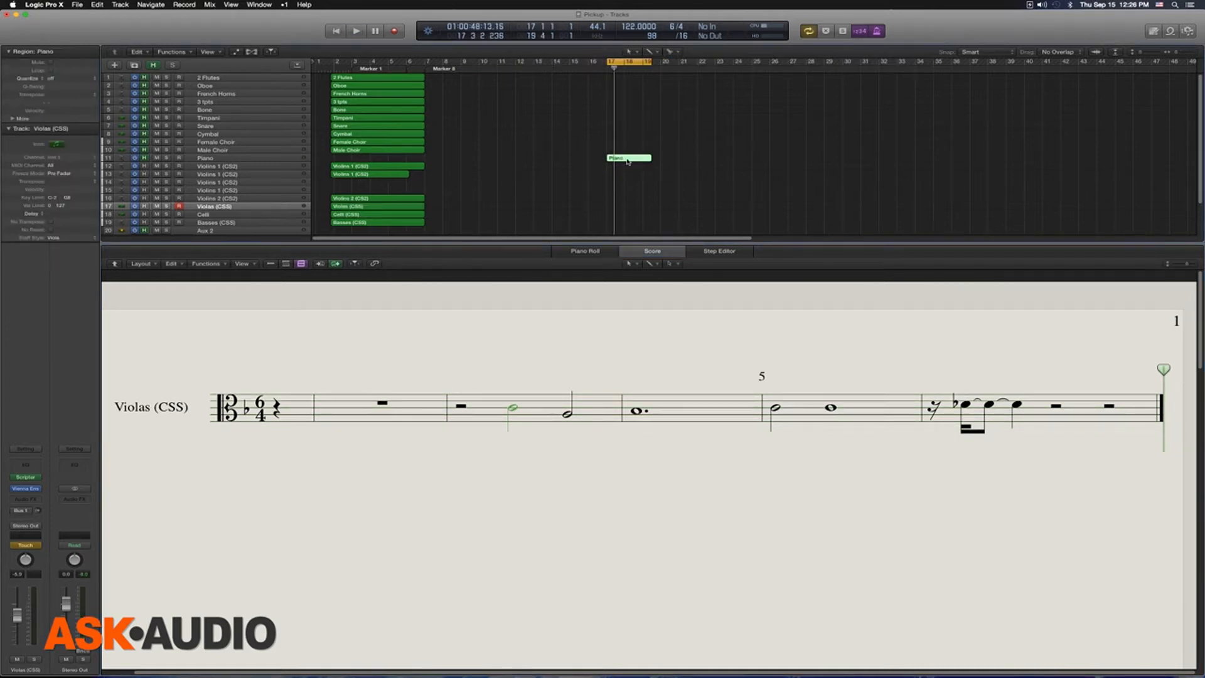
pyautogui.click(563, 341)
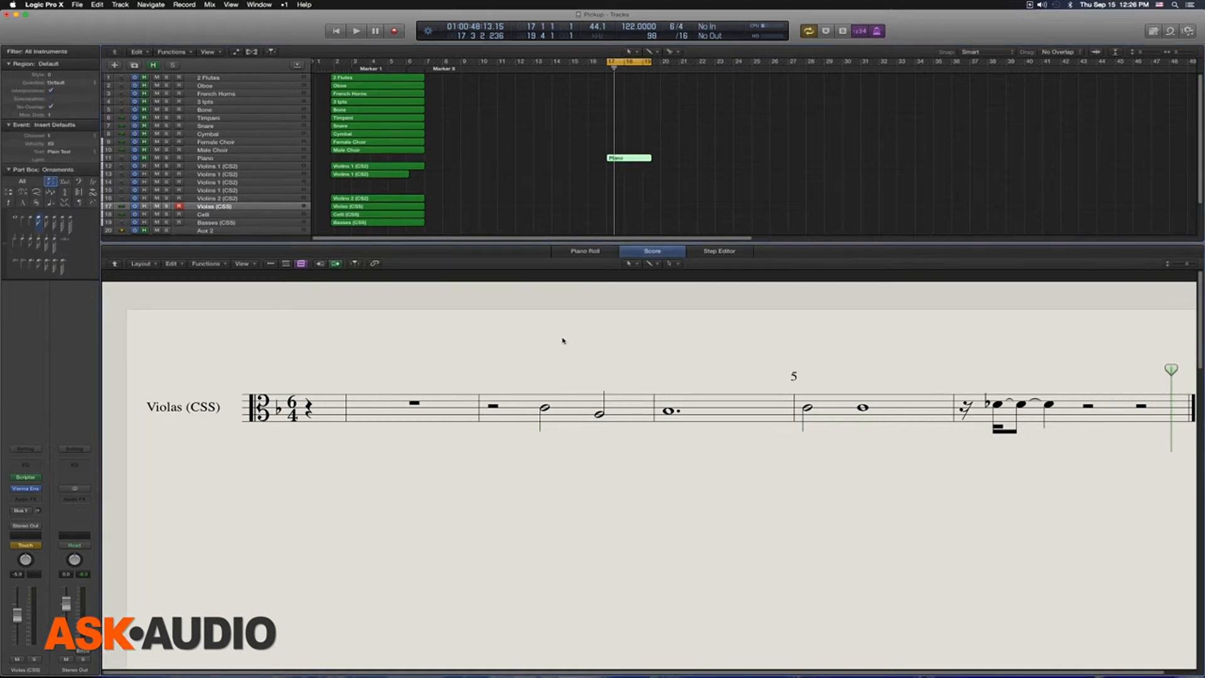
pyautogui.click(619, 158)
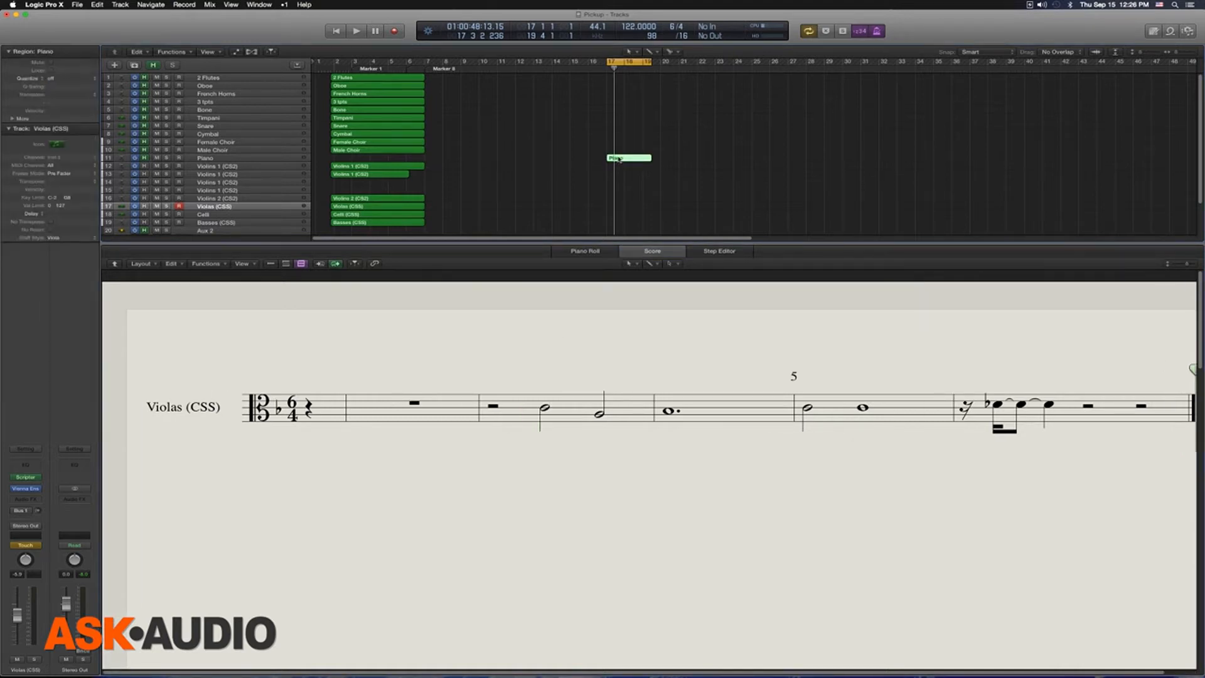
pyautogui.press('space')
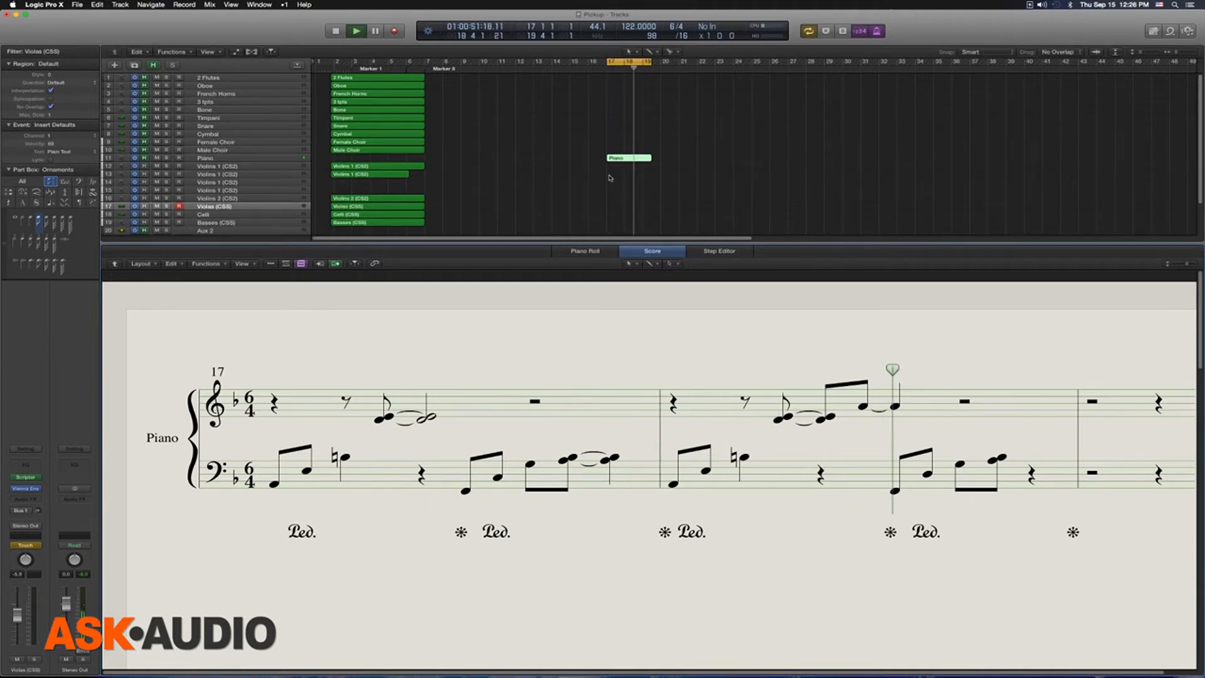
pyautogui.press('space')
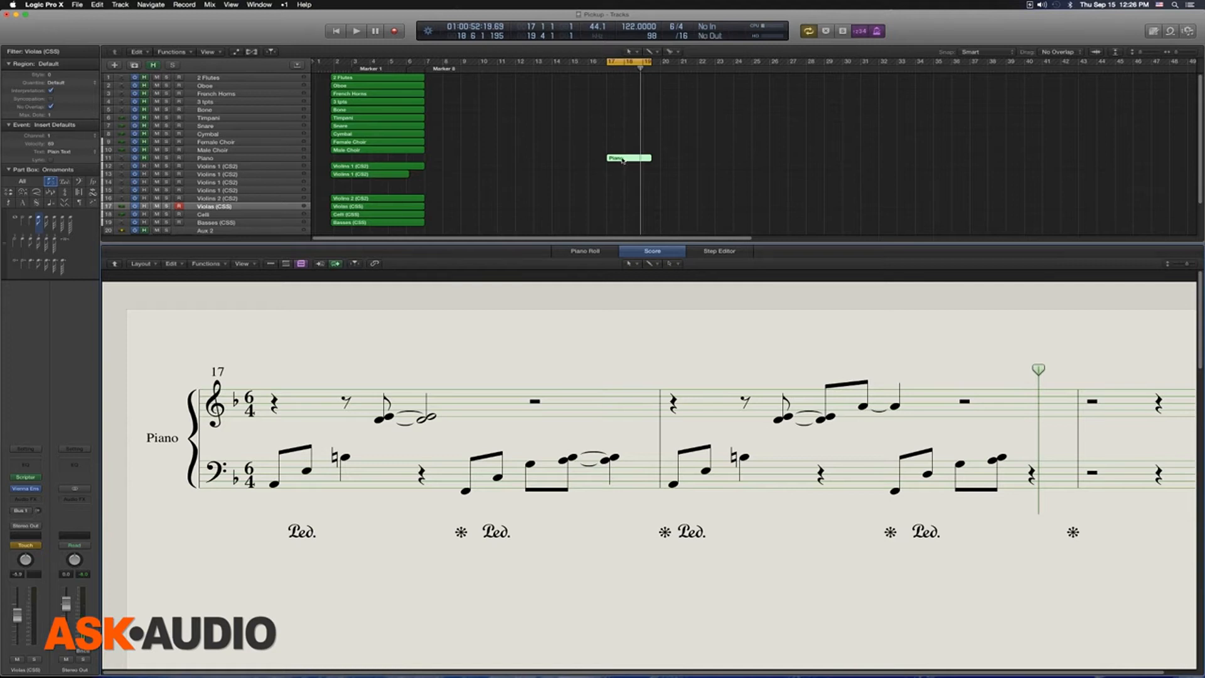
# Step: Copy the Piano region at bar 17 onto the Violas (CSS) track and examine the copy's staff style in the score
pyautogui.moveTo(623, 160); pyautogui.dragTo(623, 205)
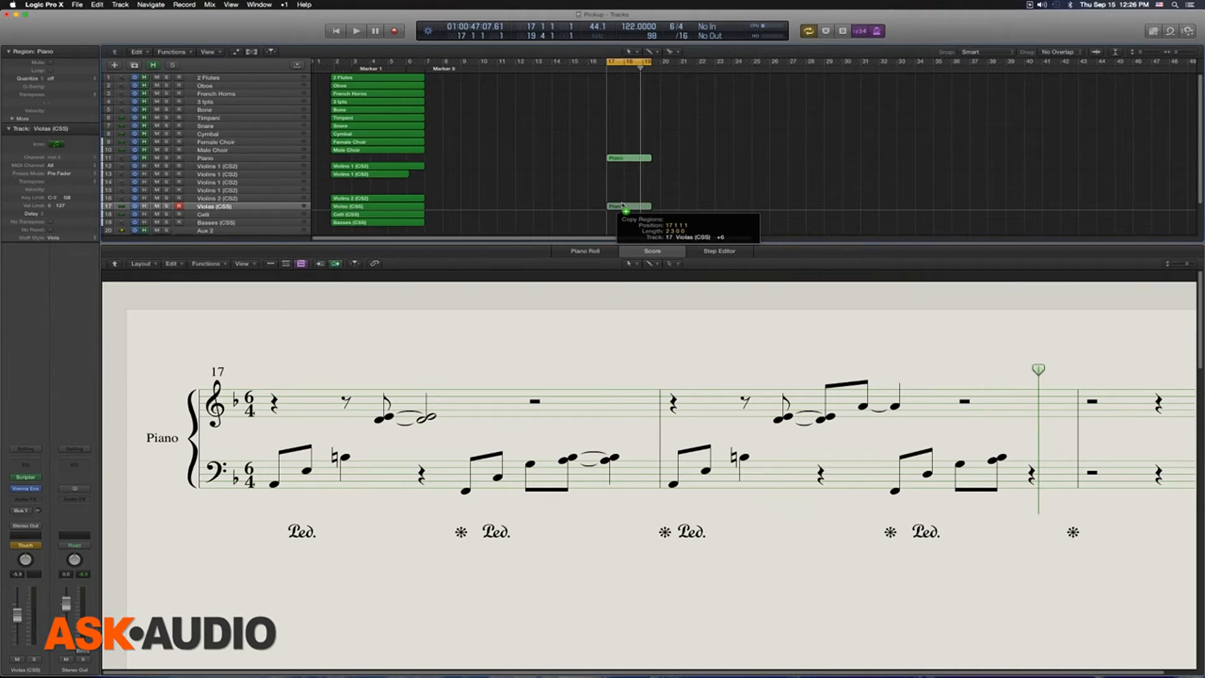
pyautogui.moveTo(622, 205); pyautogui.dragTo(624, 206)
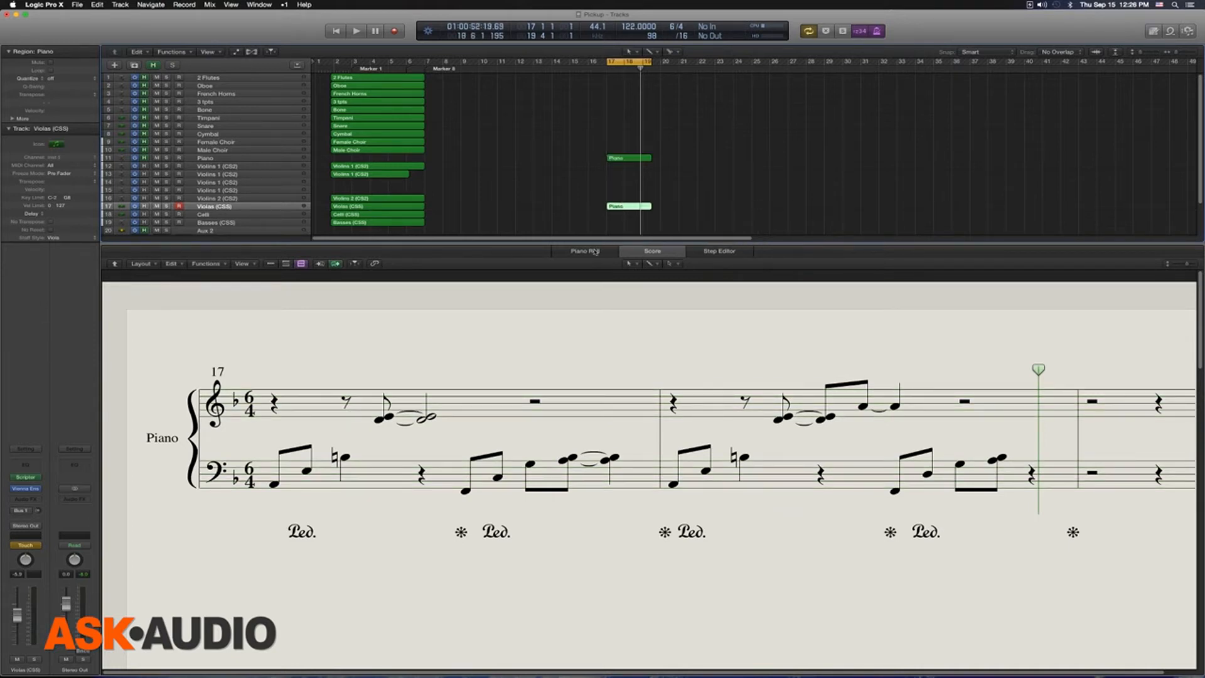
pyautogui.click(624, 207)
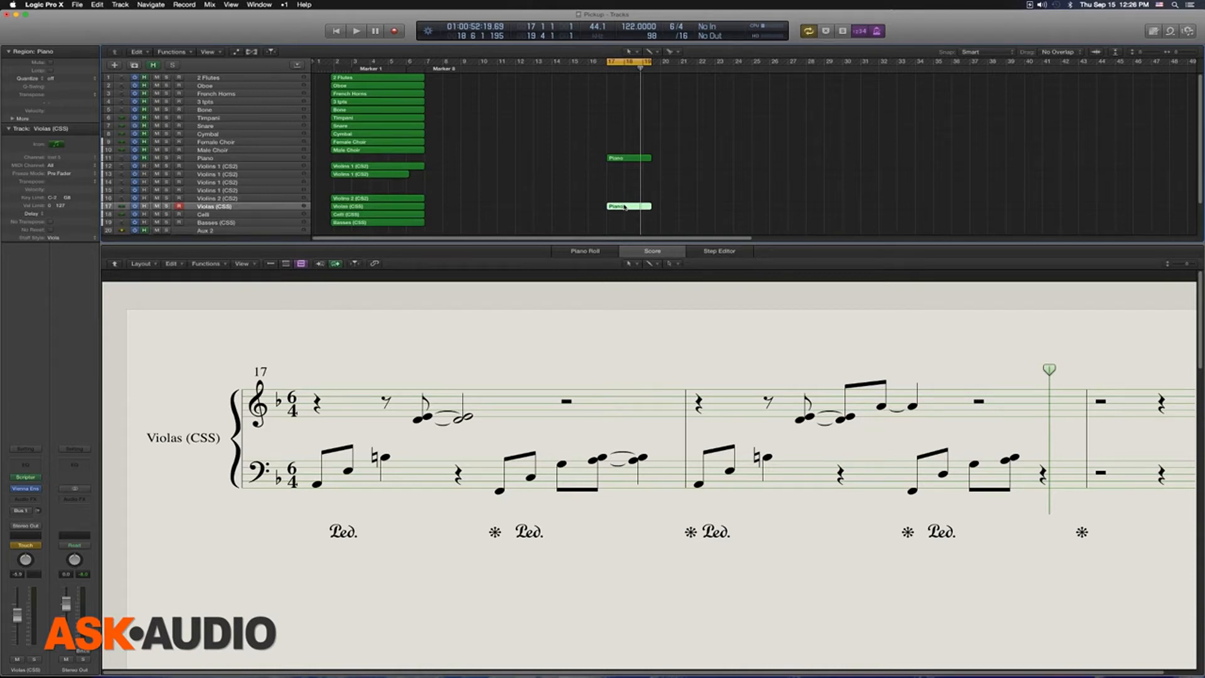
pyautogui.click(632, 339)
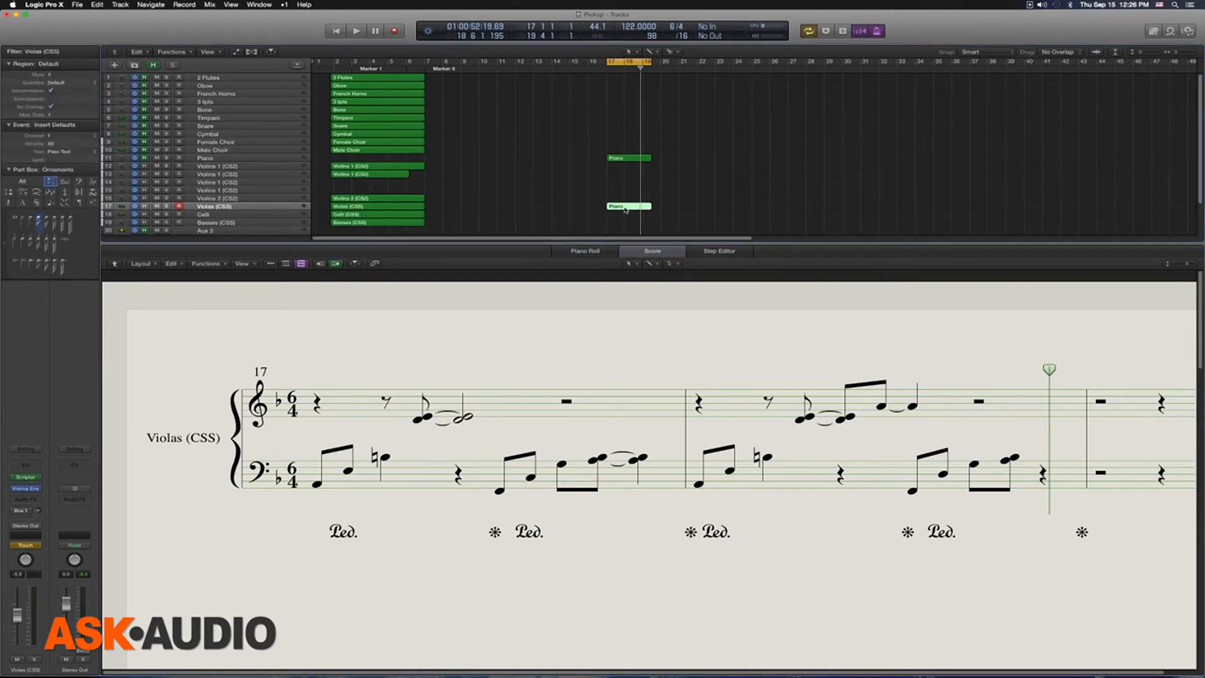
pyautogui.click(626, 209)
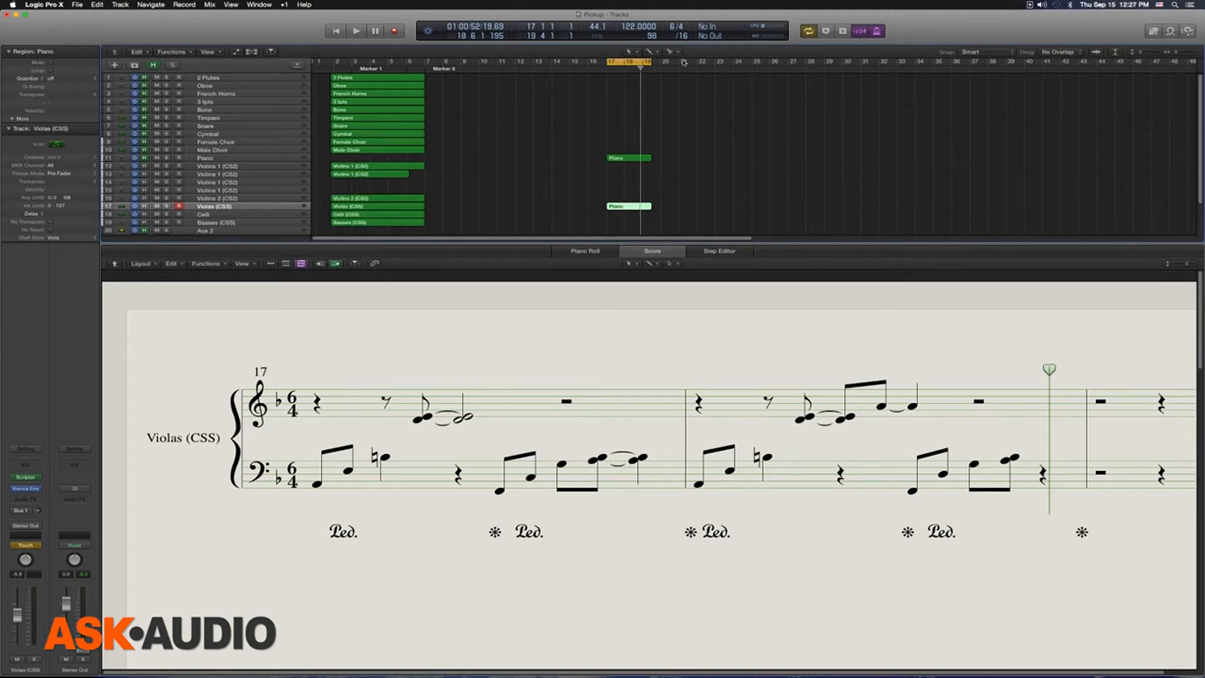
# Step: Set the cycle range to bars 21 to 37, play a short phrase on the Violas (CSS) track and capture it as a region
pyautogui.moveTo(683, 63); pyautogui.dragTo(971, 71)
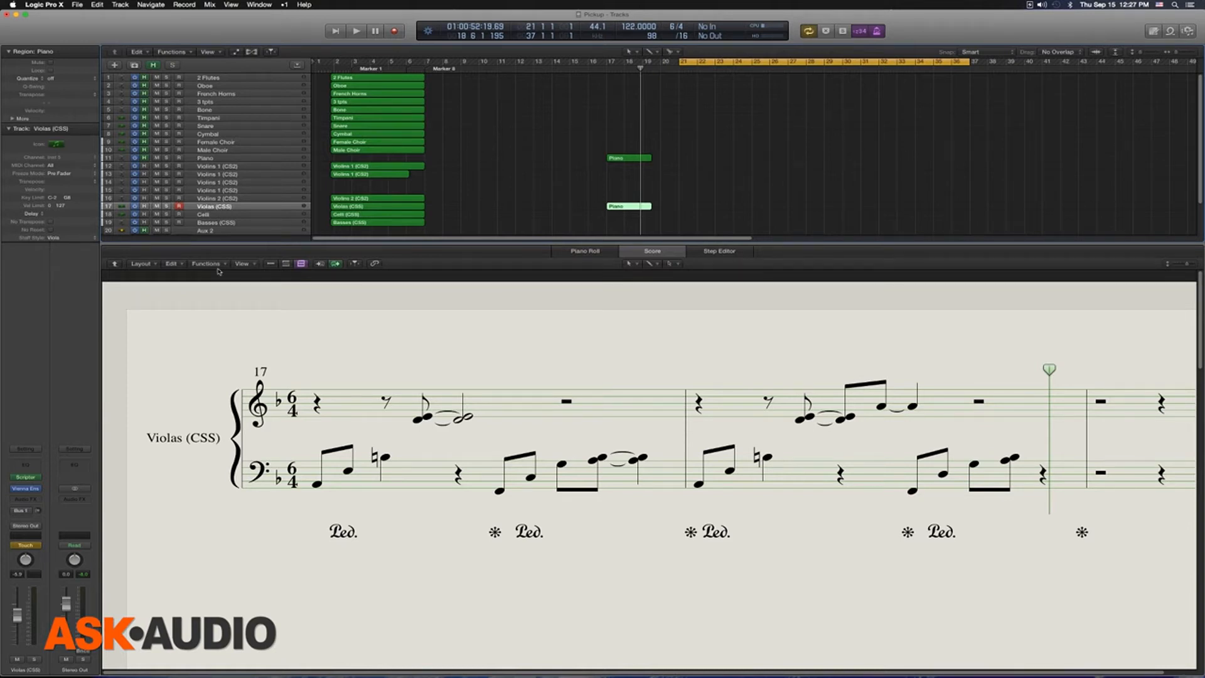
pyautogui.press('space')
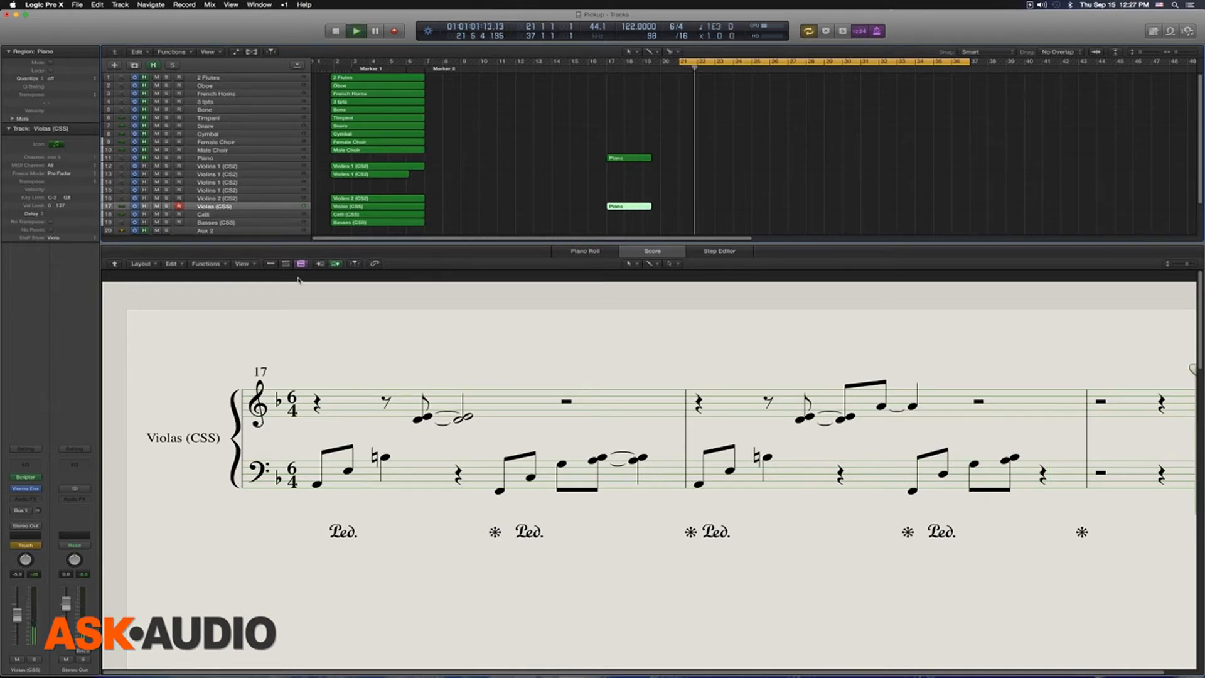
pyautogui.press('space')
pyautogui.hotkey('shift', 'r')
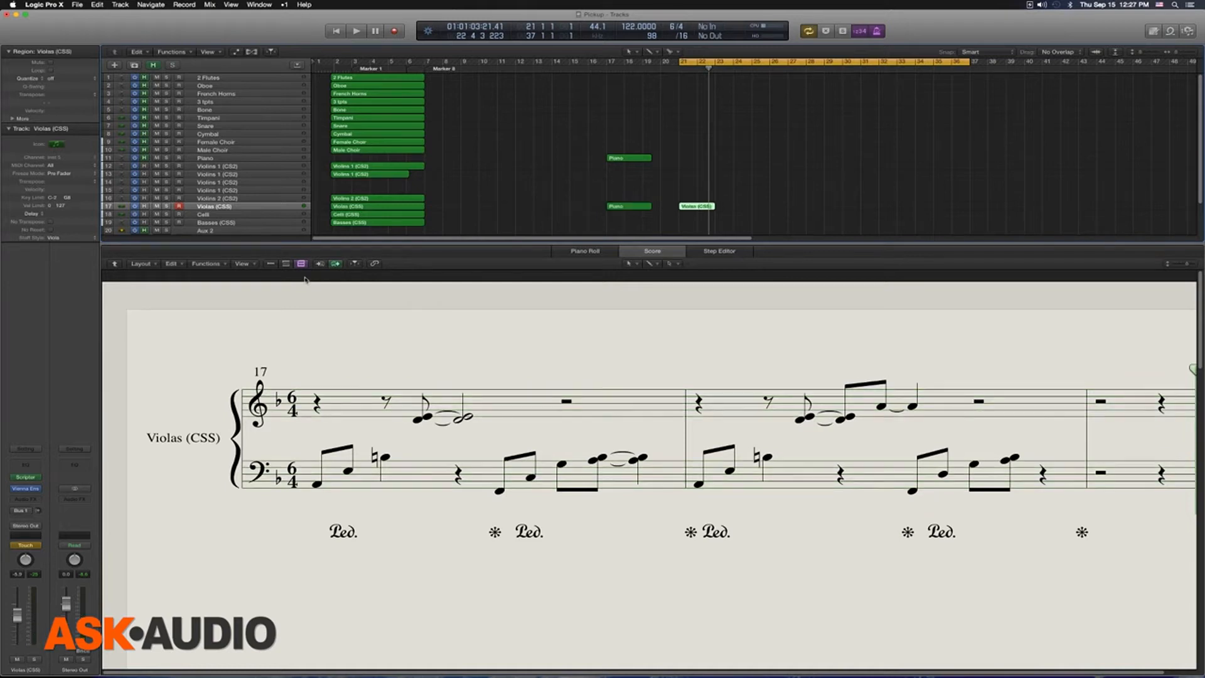
# Step: Check the staff style of the captured bar 21 phrase in a separate score window, and delete its region
pyautogui.press('super+5')
pyautogui.scroll(5, 479, 274)
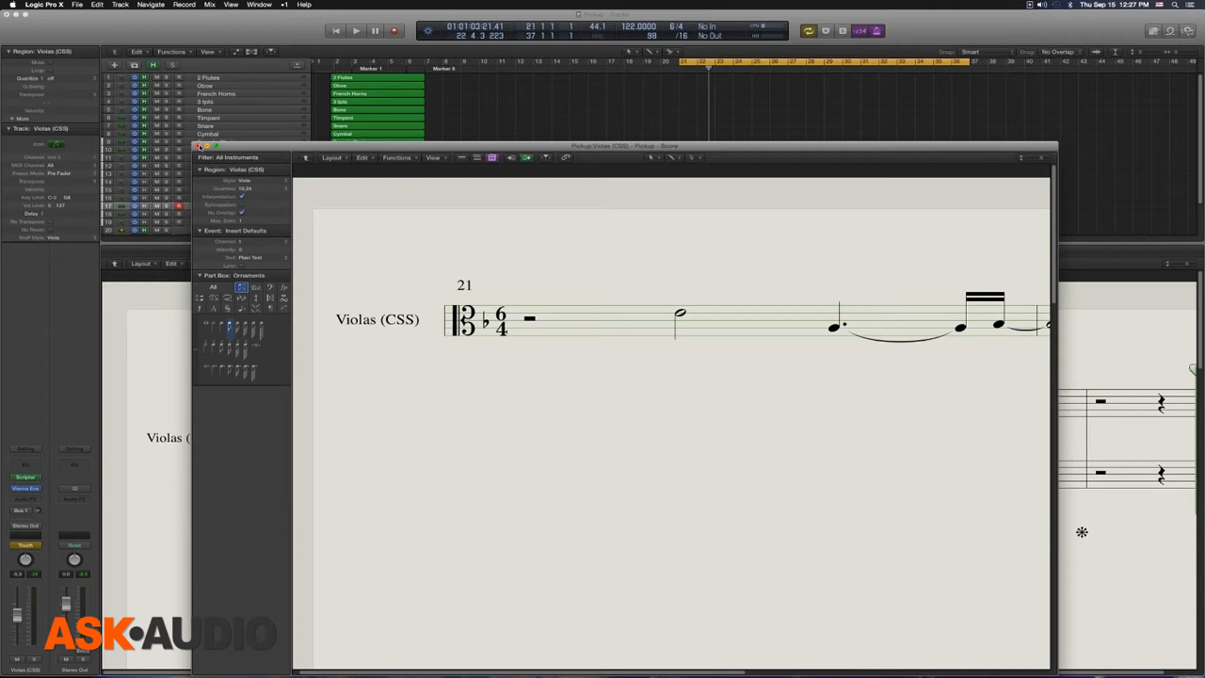
pyautogui.click(198, 146)
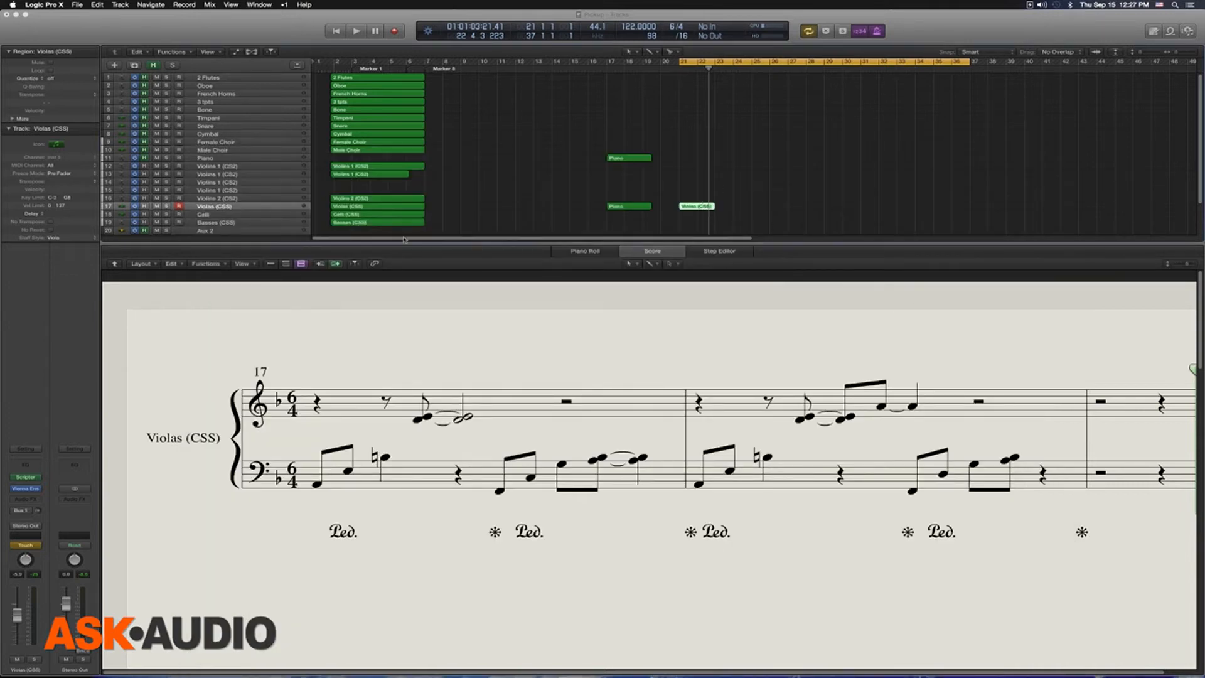
pyautogui.press('Delete')
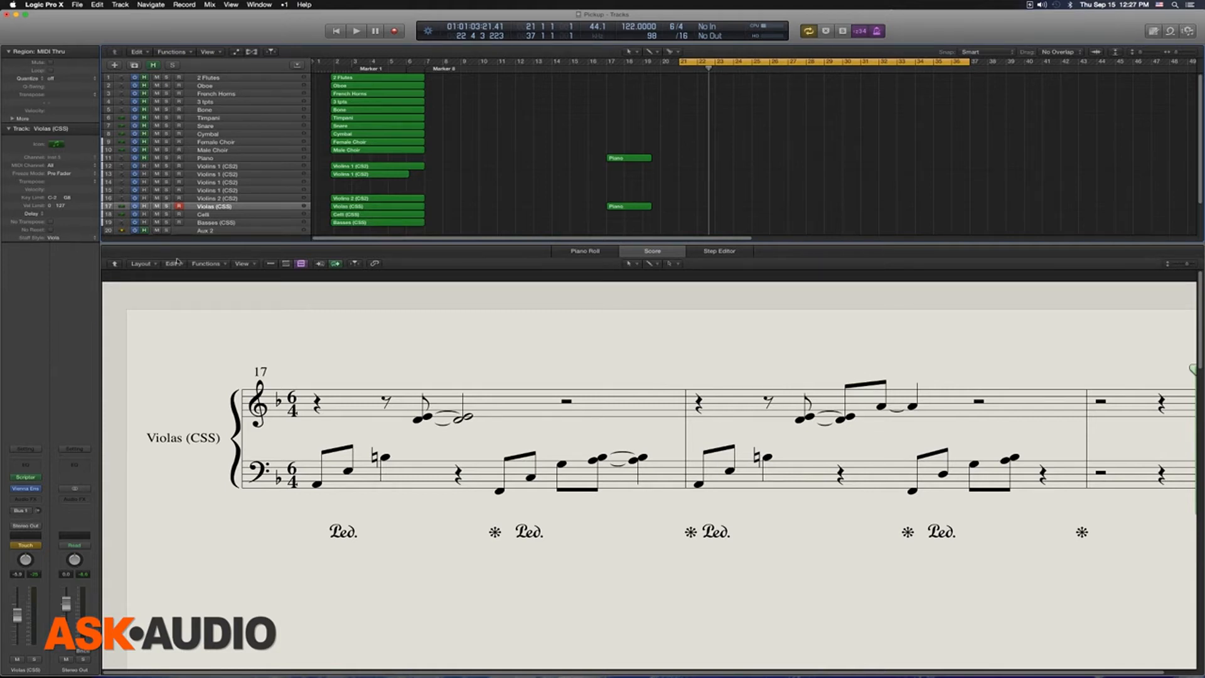
# Step: Delete the copied Piano region from the Violas (CSS) track
pyautogui.click(618, 157)
pyautogui.click(631, 207)
pyautogui.press('Delete')
# Step: Set the cycle range to the original Piano region and play it back in the score
pyautogui.click(629, 158)
pyautogui.hotkey('shift', 'space')
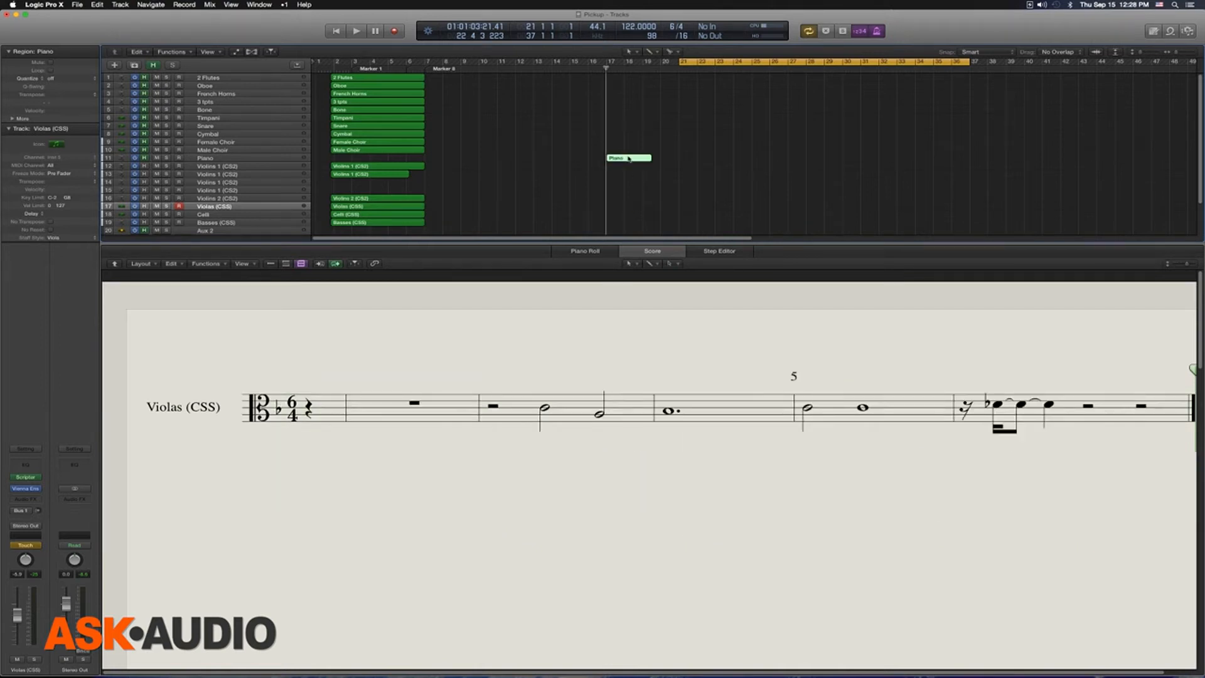
pyautogui.press('u')
pyautogui.press('space')
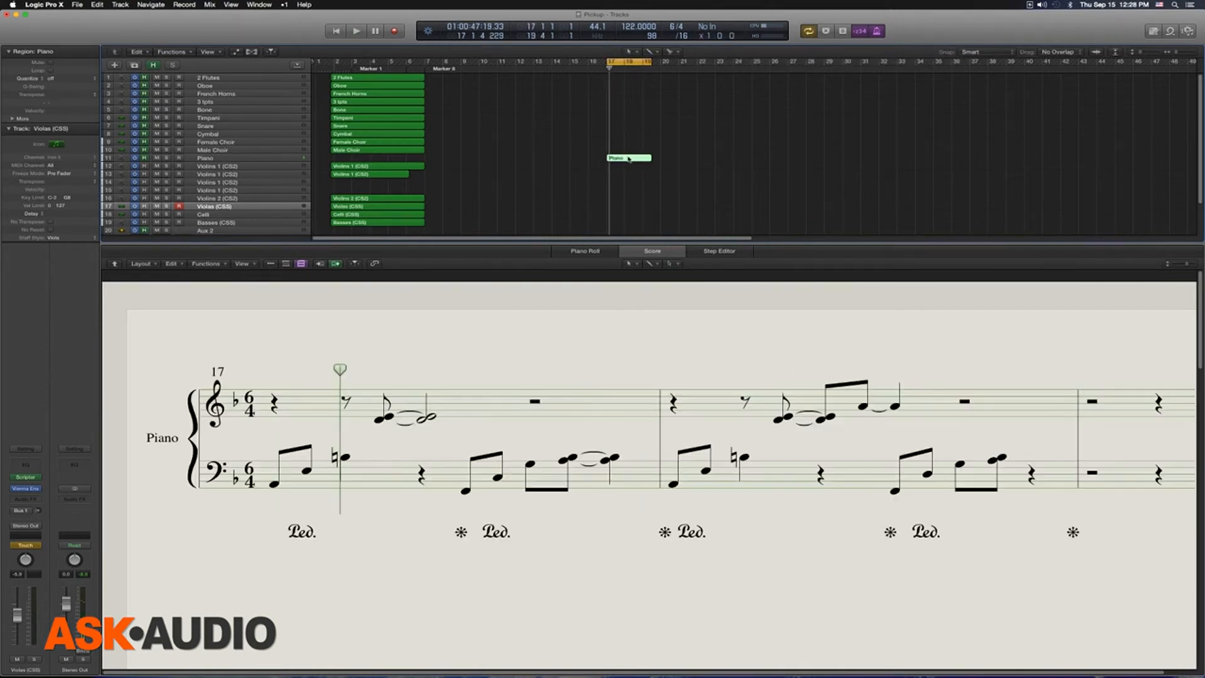
pyautogui.click(495, 317)
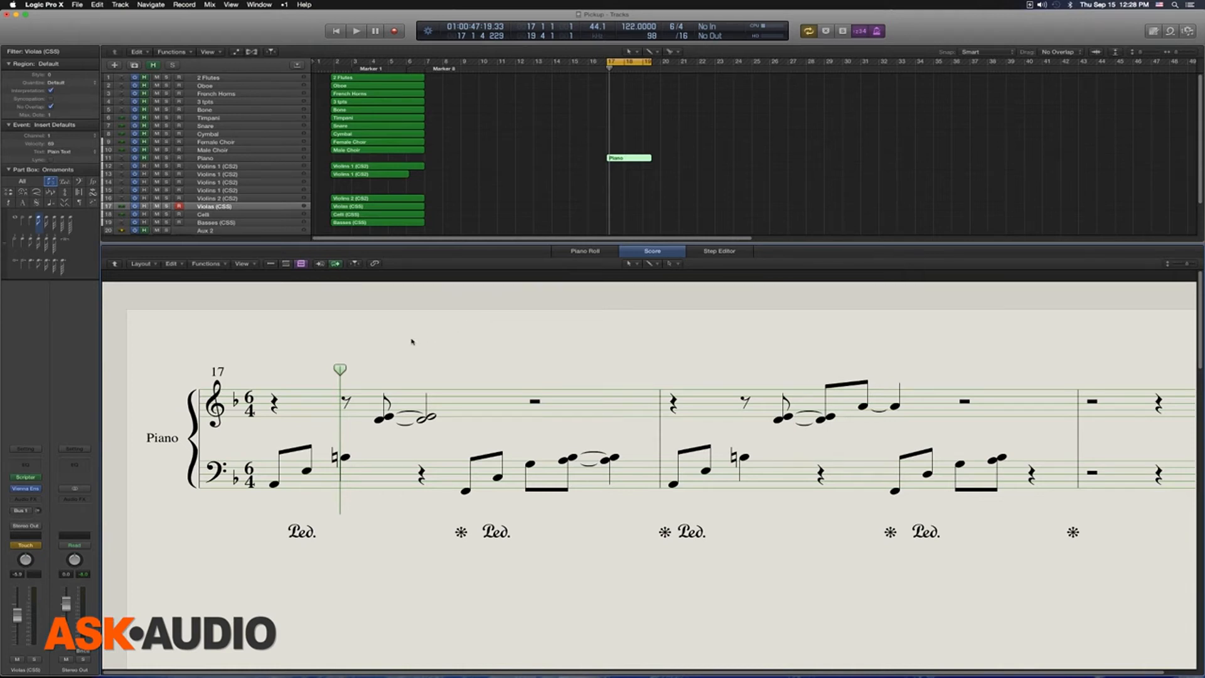
pyautogui.press('space')
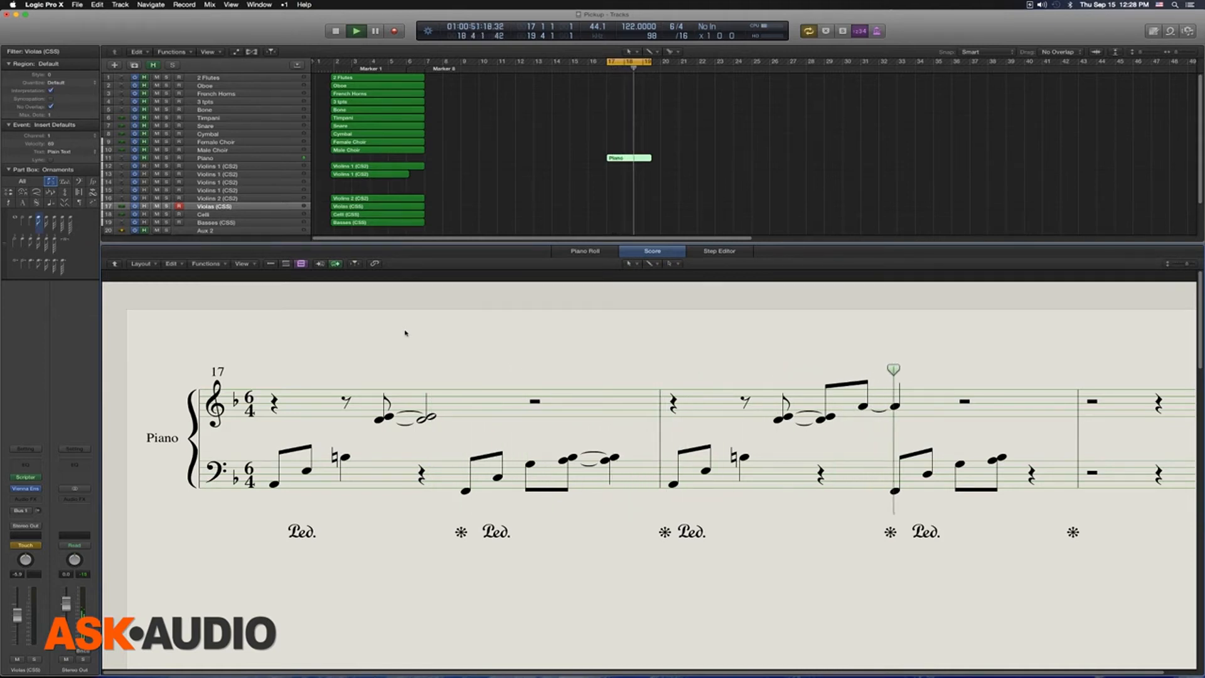
pyautogui.press('space')
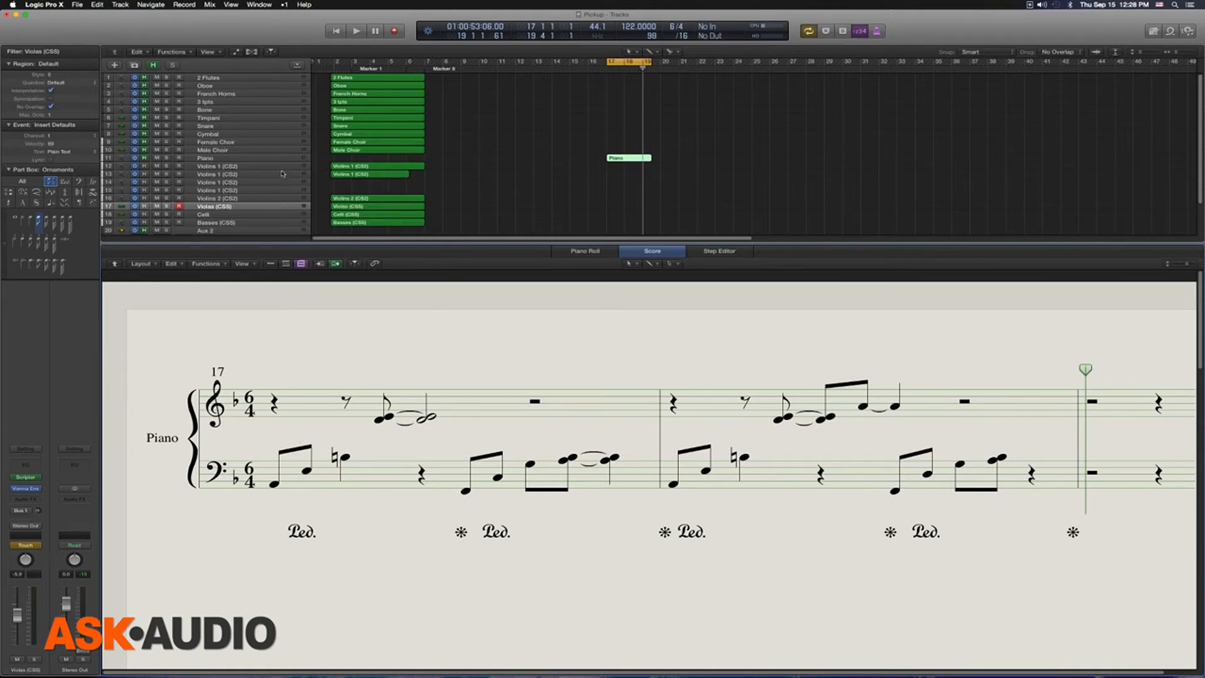
# Step: Select the Piano track and highlight the second phrase of bass-staff notes in bar 17 of the score
pyautogui.click(259, 159)
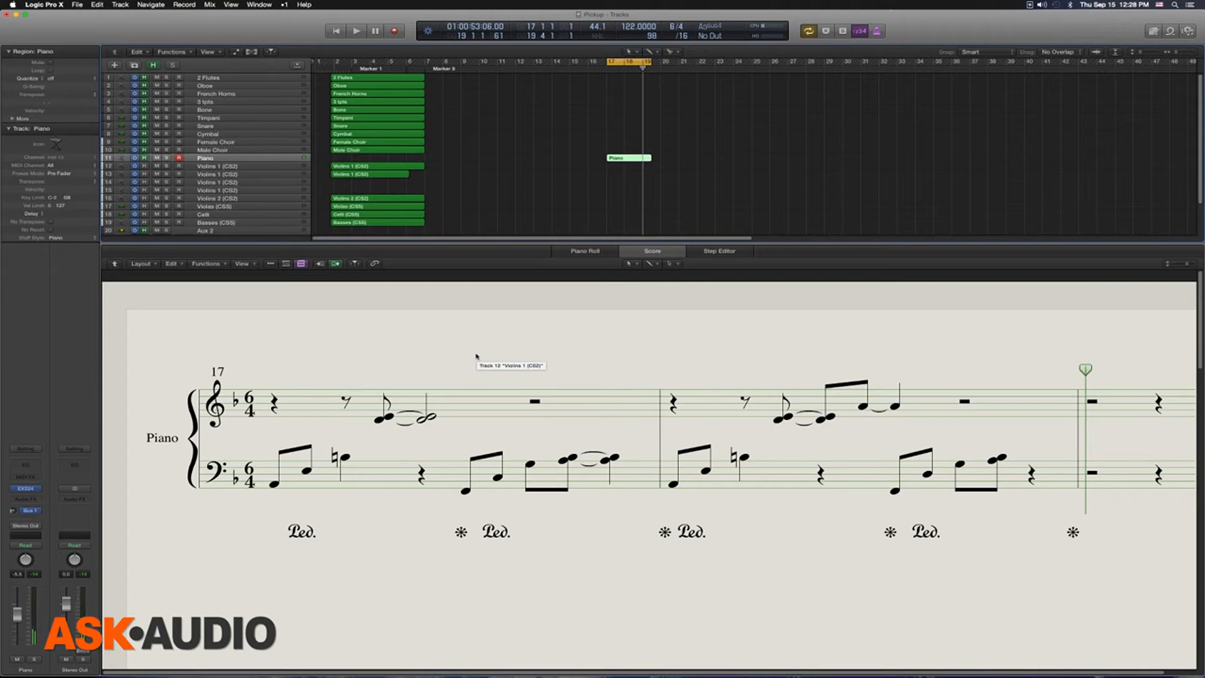
pyautogui.moveTo(446, 453); pyautogui.dragTo(618, 517)
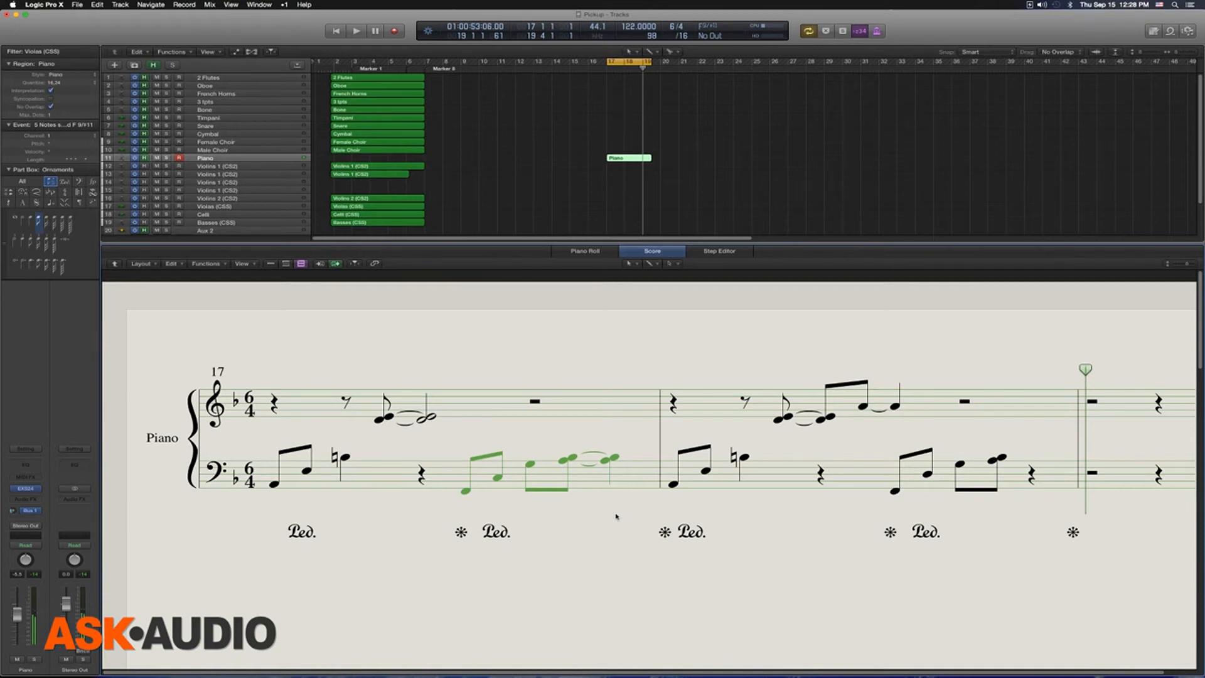
pyautogui.click(568, 362)
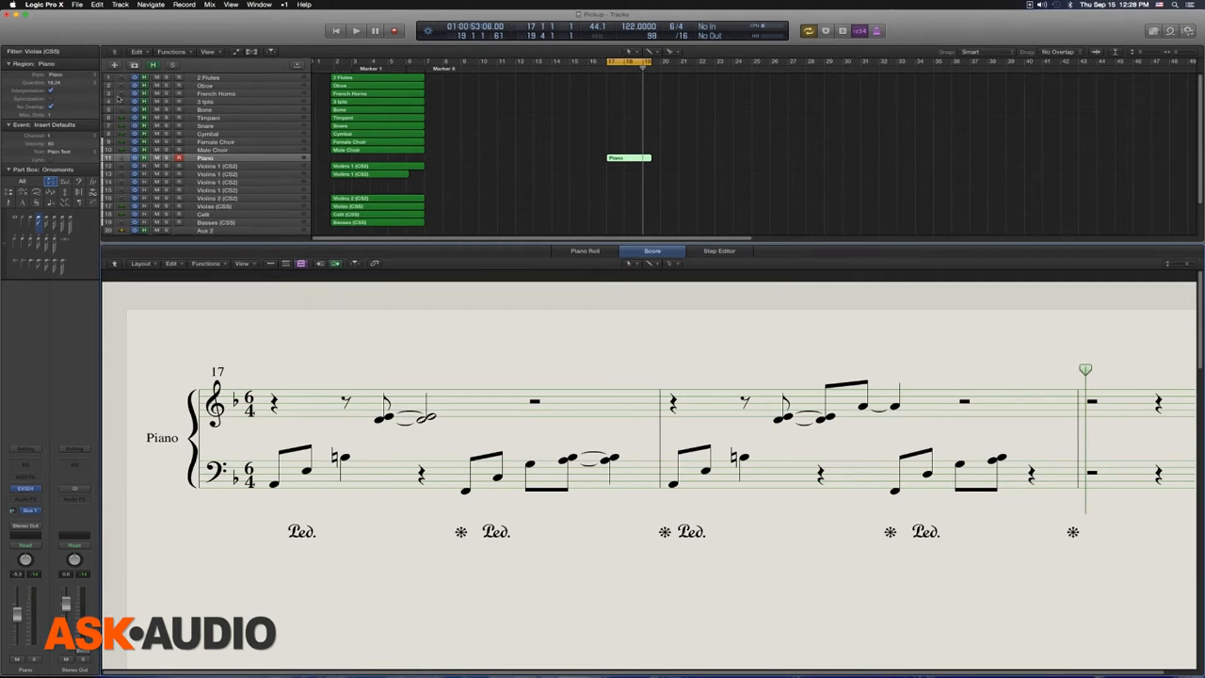
# Step: Open the Staff Styles window for the Piano style and place it above the score's staves
pyautogui.hotkey('alt', 'shift', 's')
pyautogui.moveTo(678, 285); pyautogui.dragTo(713, 111)
pyautogui.moveTo(935, 356); pyautogui.dragTo(939, 359)
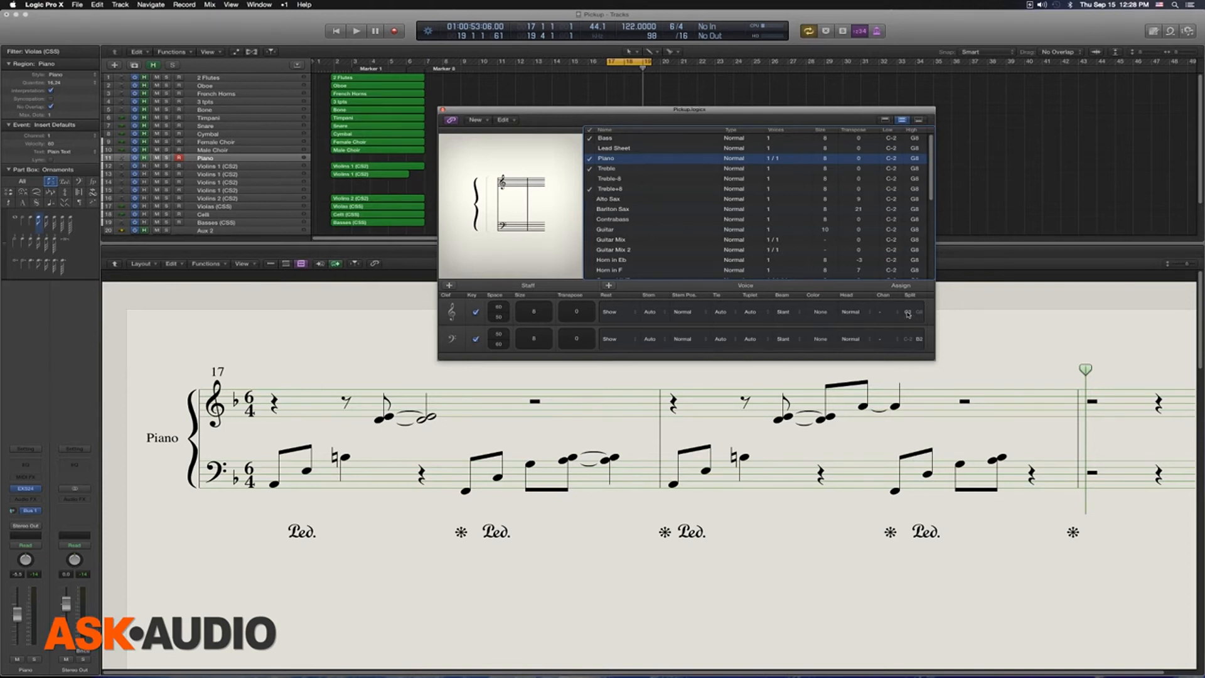
# Step: Lower the split note of the Piano style's treble voice to A2
pyautogui.click(910, 313)
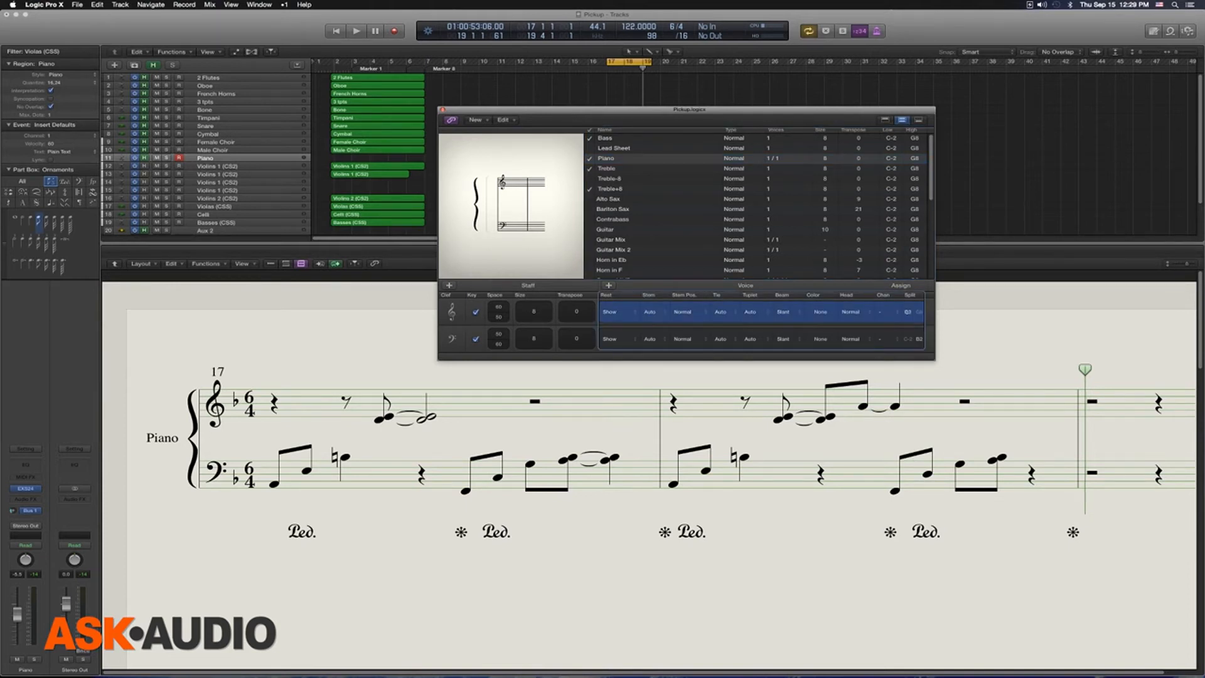
pyautogui.moveTo(907, 313); pyautogui.dragTo(907, 316)
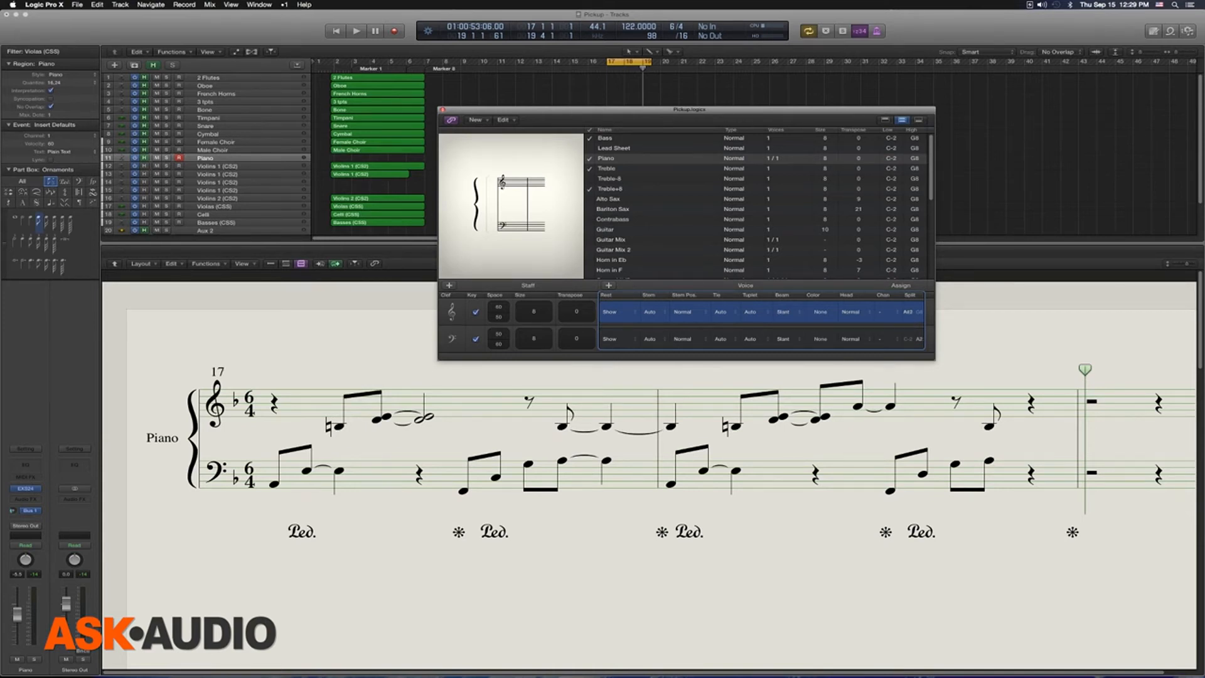
pyautogui.moveTo(908, 313); pyautogui.dragTo(908, 316)
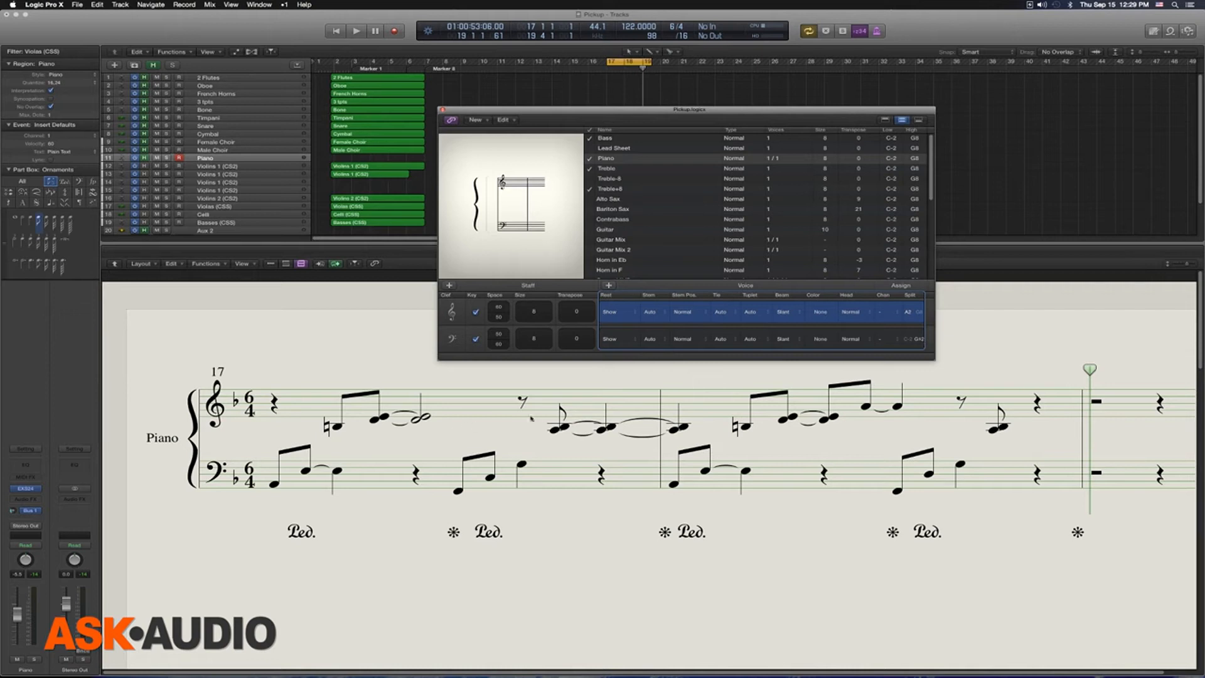
# Step: Examine which bar 17 notes sit on the treble staff by selecting the upper notes and the B natural
pyautogui.moveTo(522, 388); pyautogui.dragTo(580, 434)
pyautogui.moveTo(351, 373); pyautogui.dragTo(416, 436)
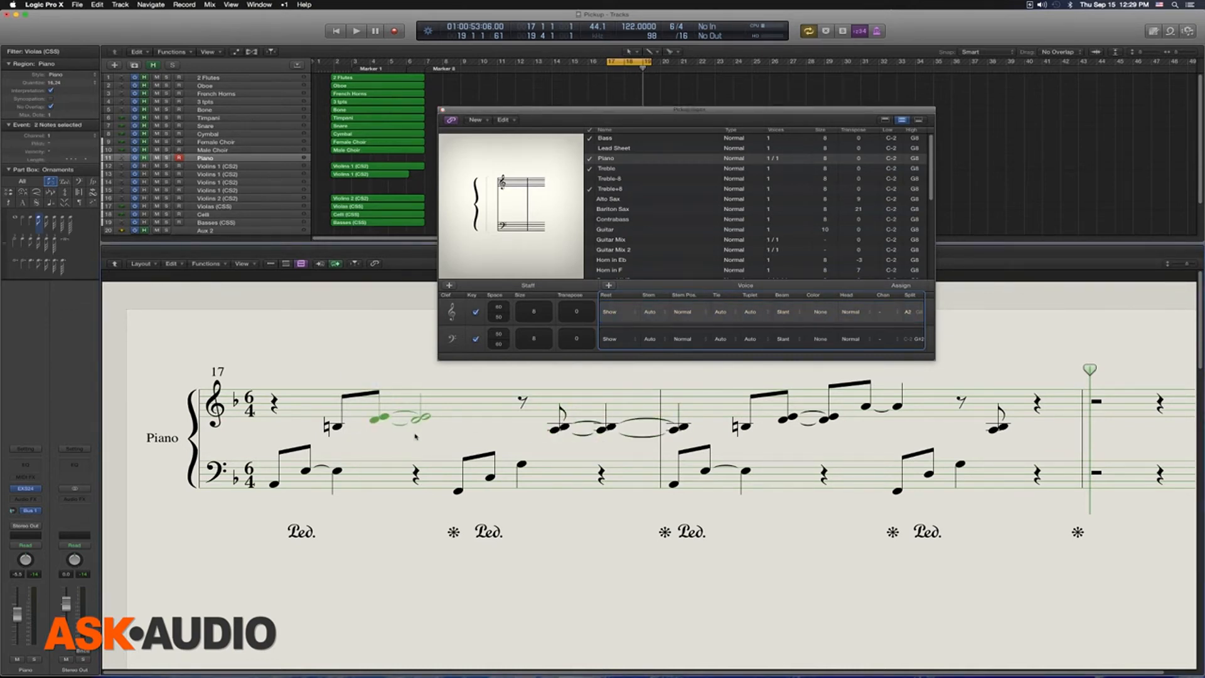
pyautogui.click(337, 428)
# Step: Raise the split note of the Piano style's treble voice to C3
pyautogui.click(911, 314)
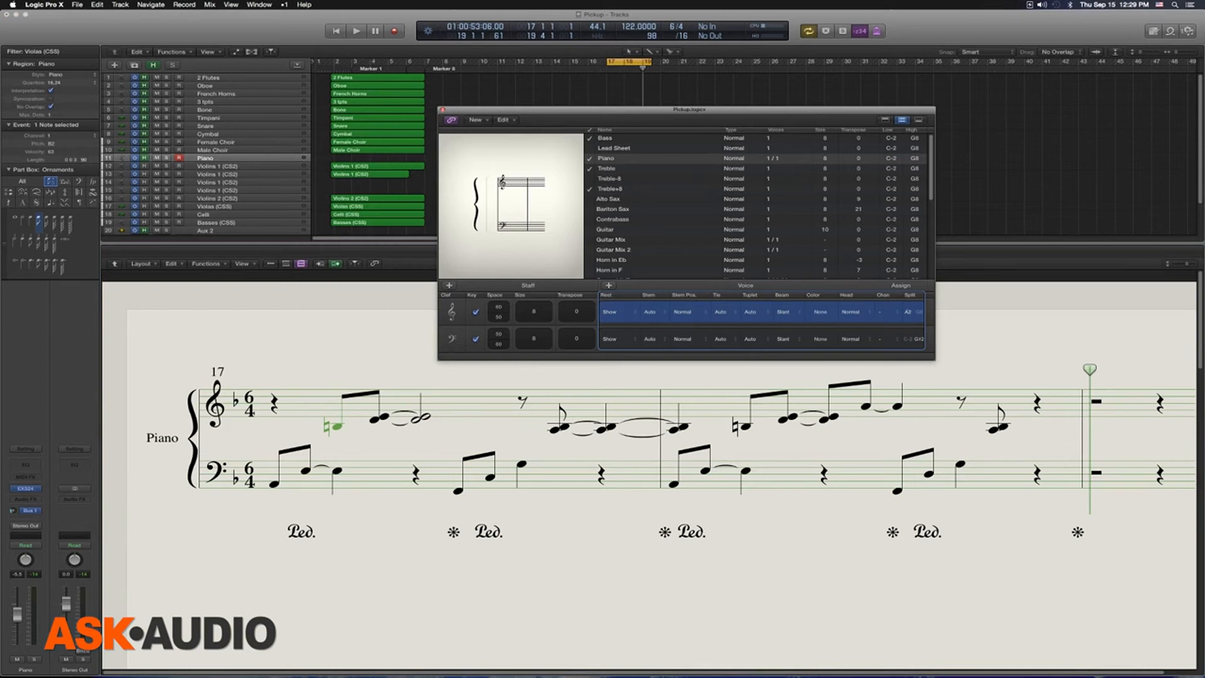
pyautogui.moveTo(907, 312); pyautogui.dragTo(908, 310)
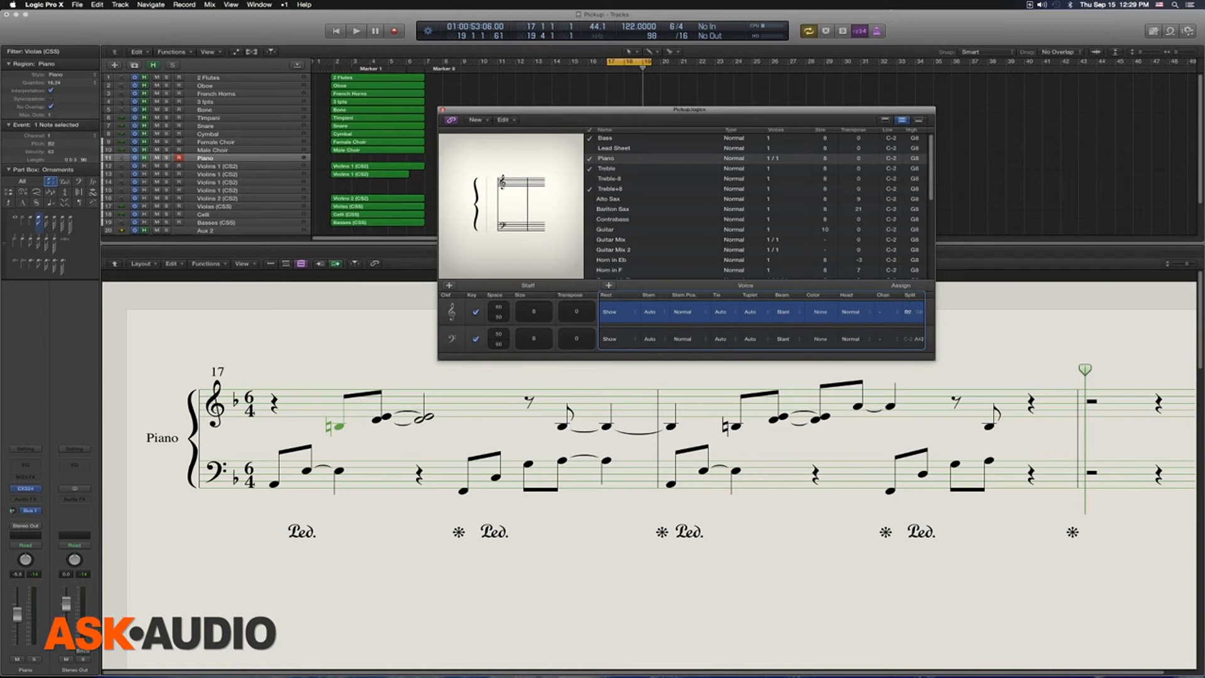
pyautogui.moveTo(907, 312); pyautogui.dragTo(909, 310)
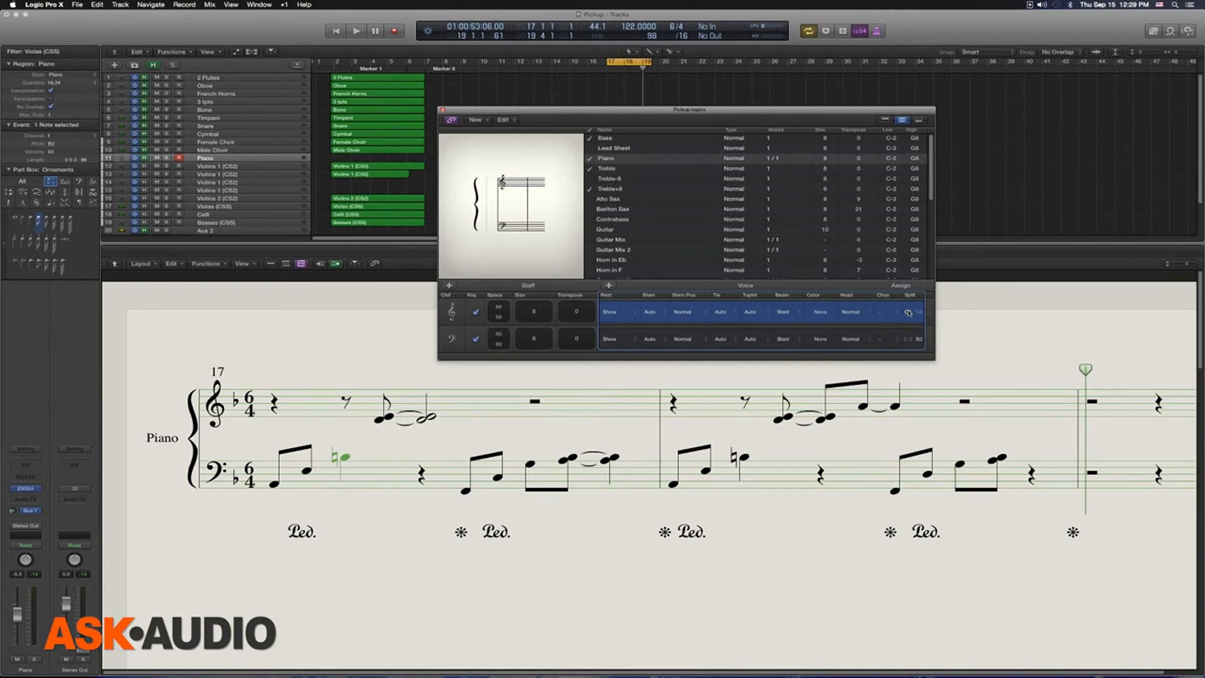
pyautogui.click(999, 329)
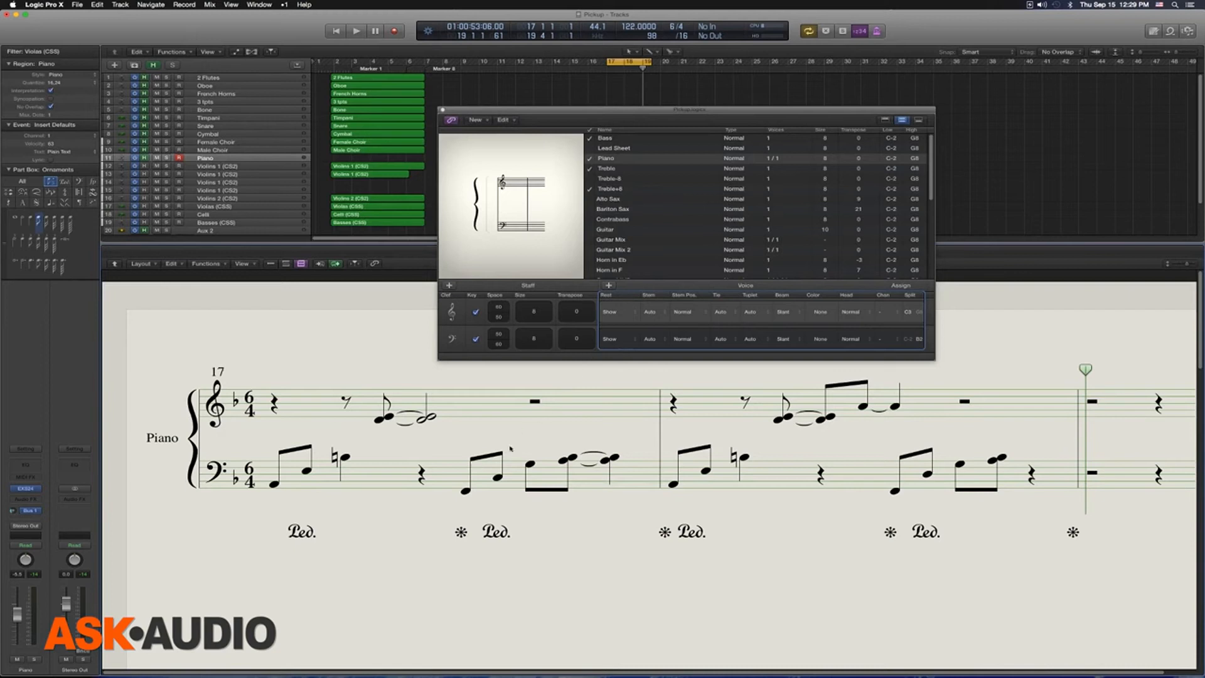
# Step: Find the Piano 1/3 staff style in the list and examine the settings of its treble and bass voices
pyautogui.scroll(-10, 678, 213)
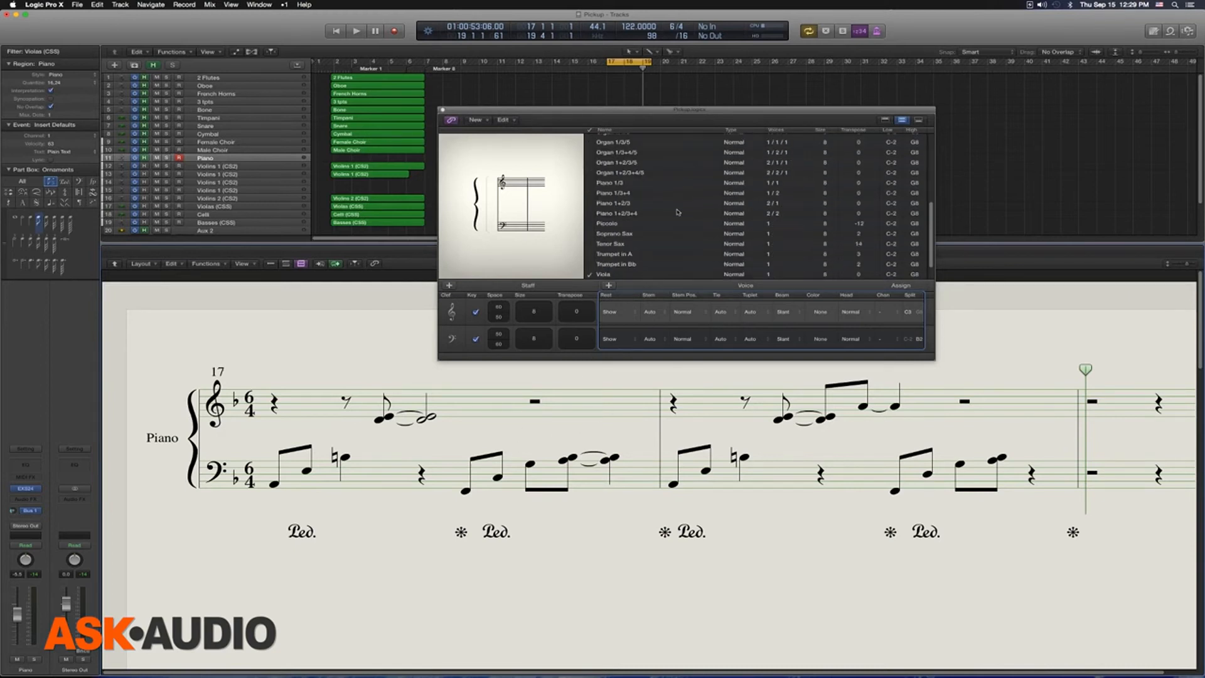
pyautogui.click(637, 183)
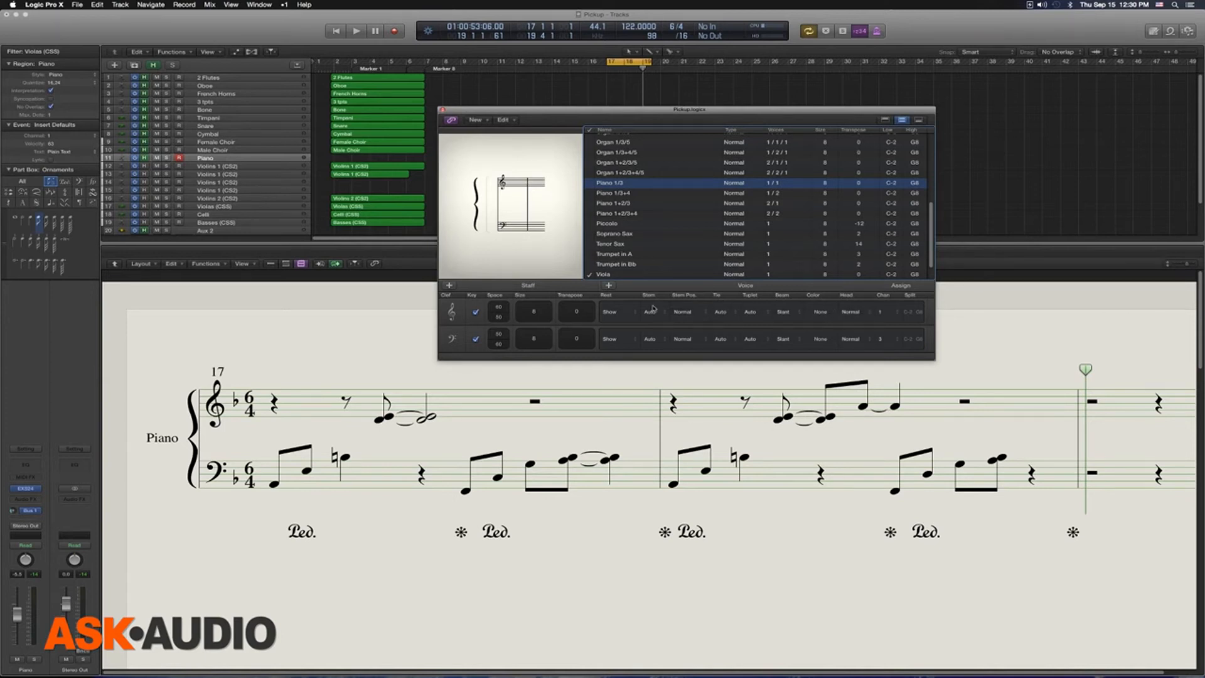
pyautogui.click(623, 307)
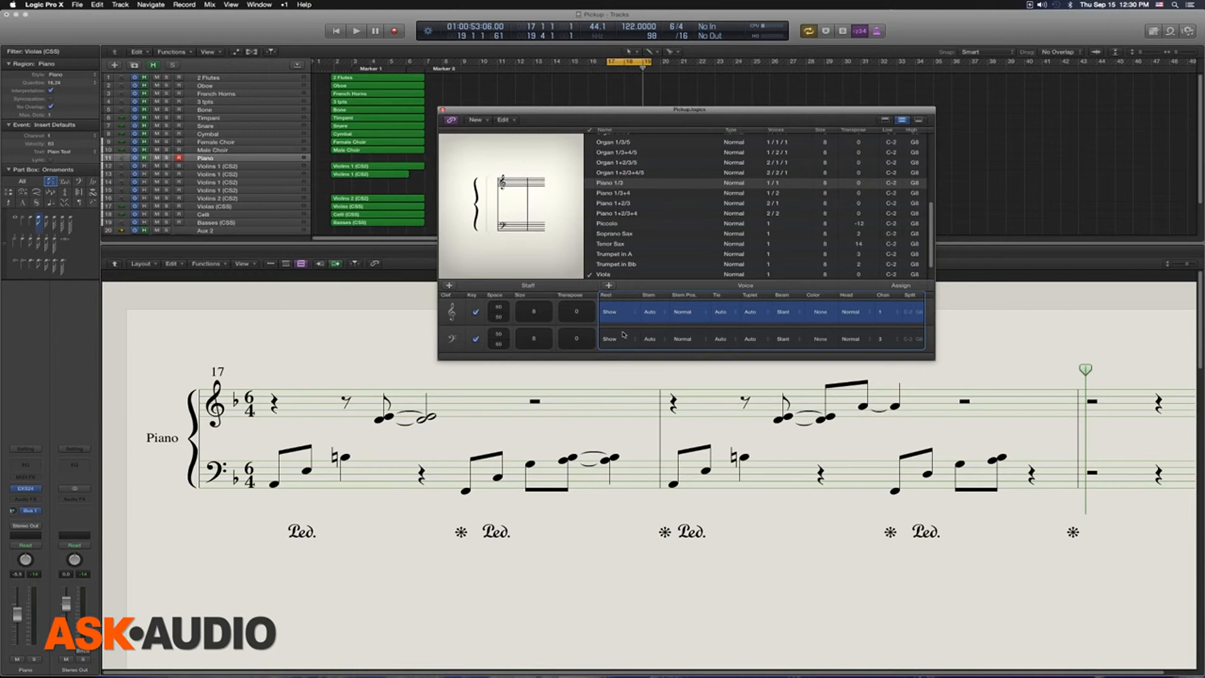
pyautogui.click(625, 333)
pyautogui.click(622, 308)
pyautogui.click(641, 185)
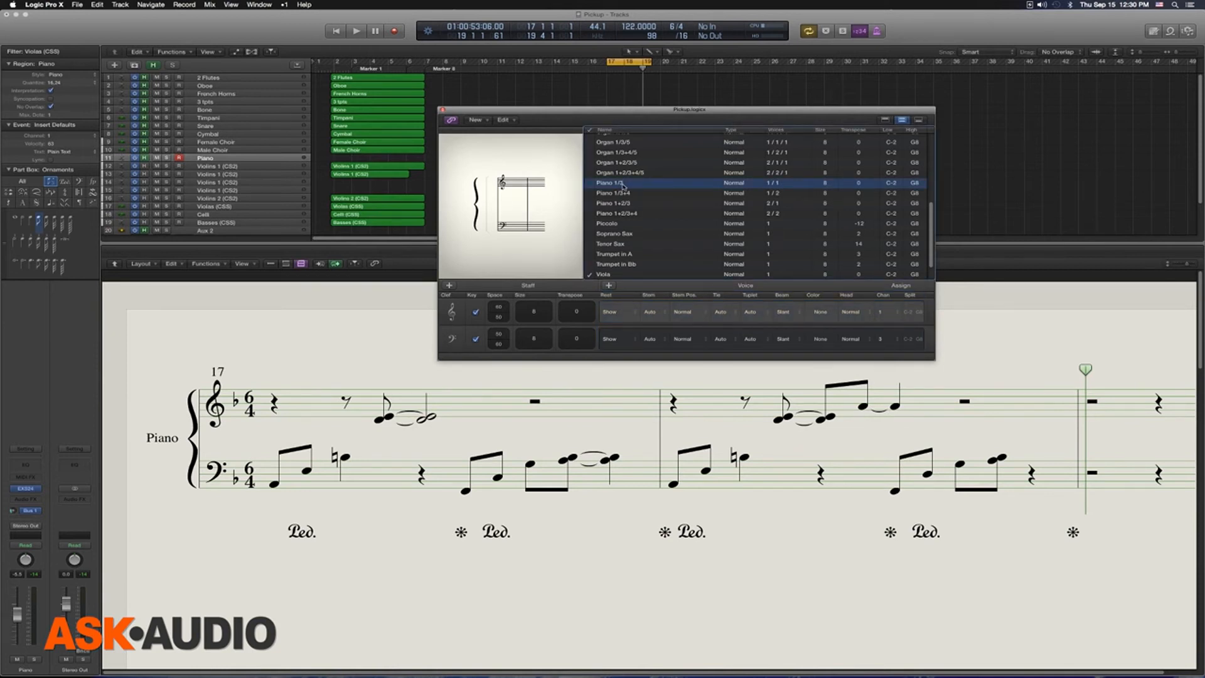
# Step: Set the bass voice of the Piano 1/3 style to channel 2 and rename the style Piano 1/2
pyautogui.click(890, 341)
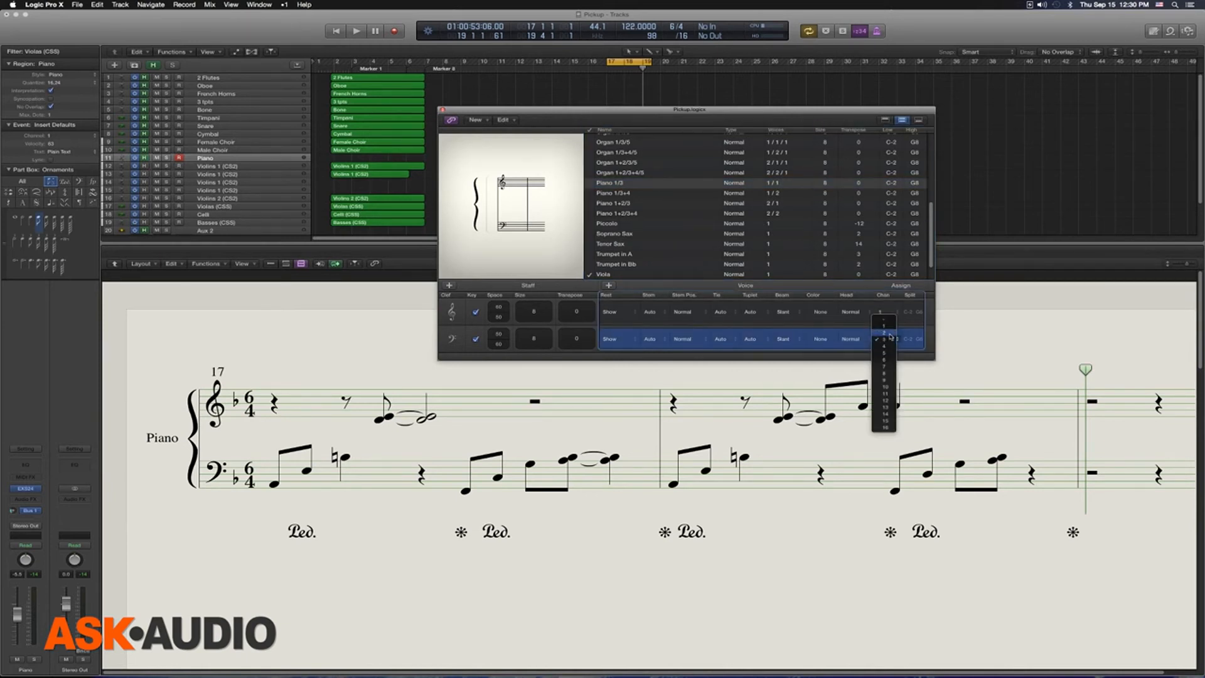
pyautogui.click(890, 335)
pyautogui.doubleClick(628, 184)
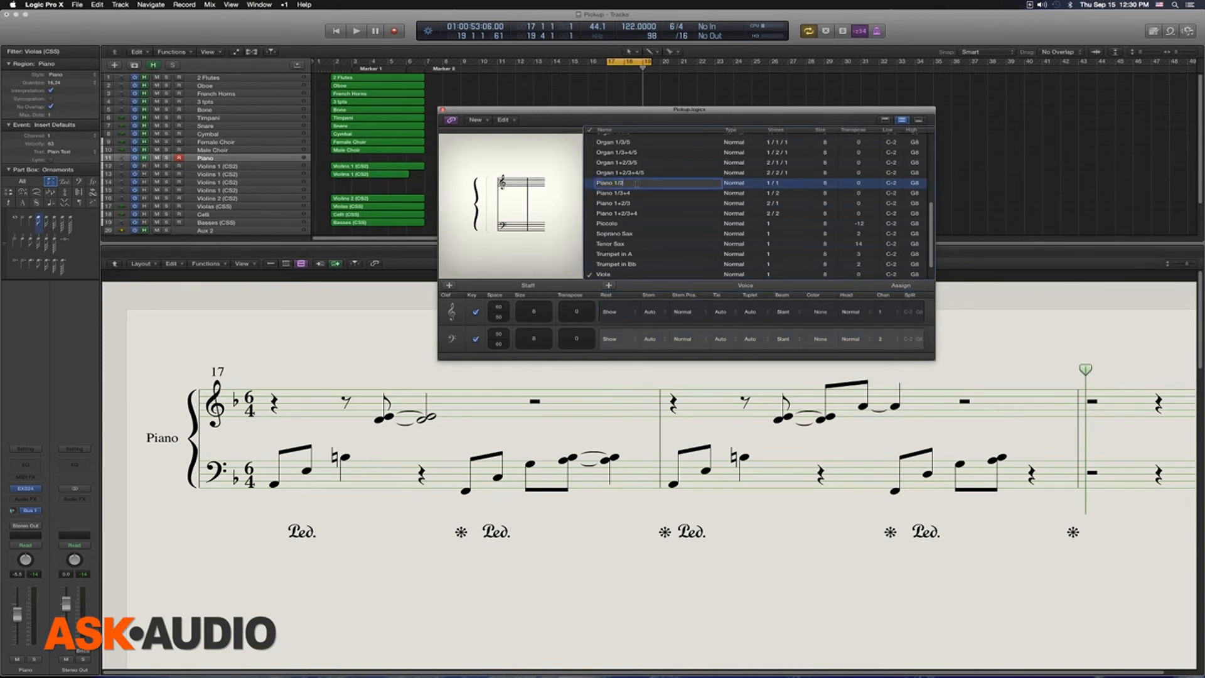
pyautogui.press('Return')
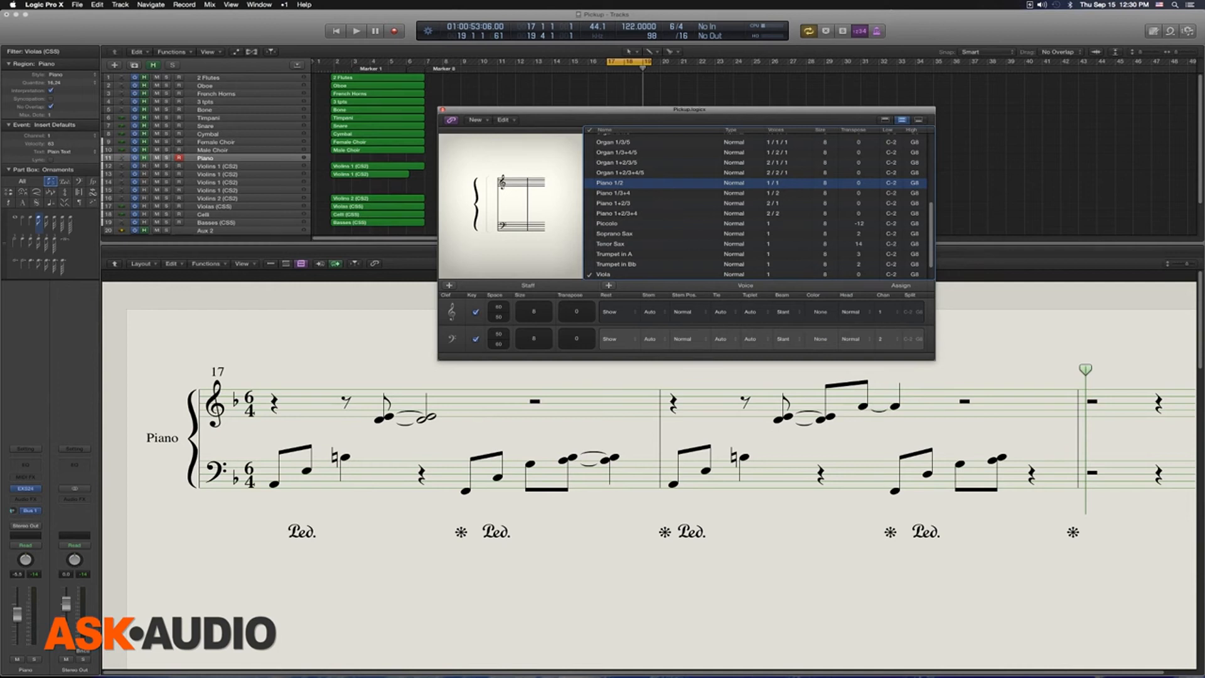
# Step: Apply the Piano 1/2 staff style to the Piano region
pyautogui.click(569, 399)
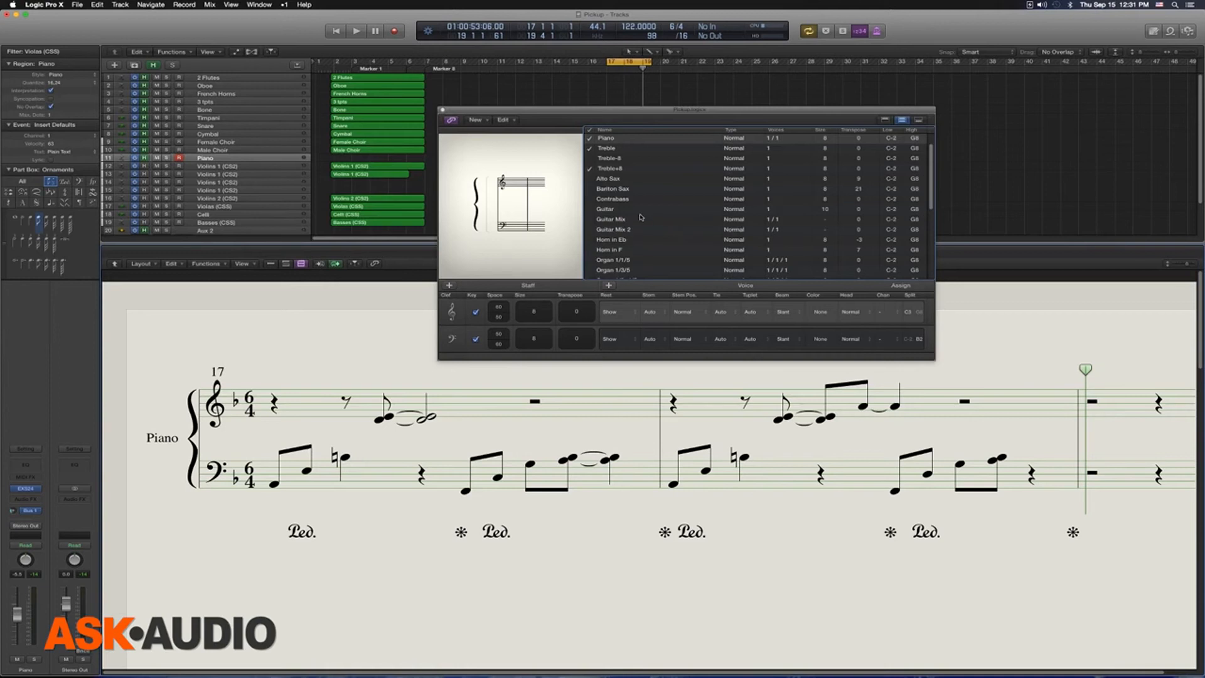
pyautogui.click(69, 76)
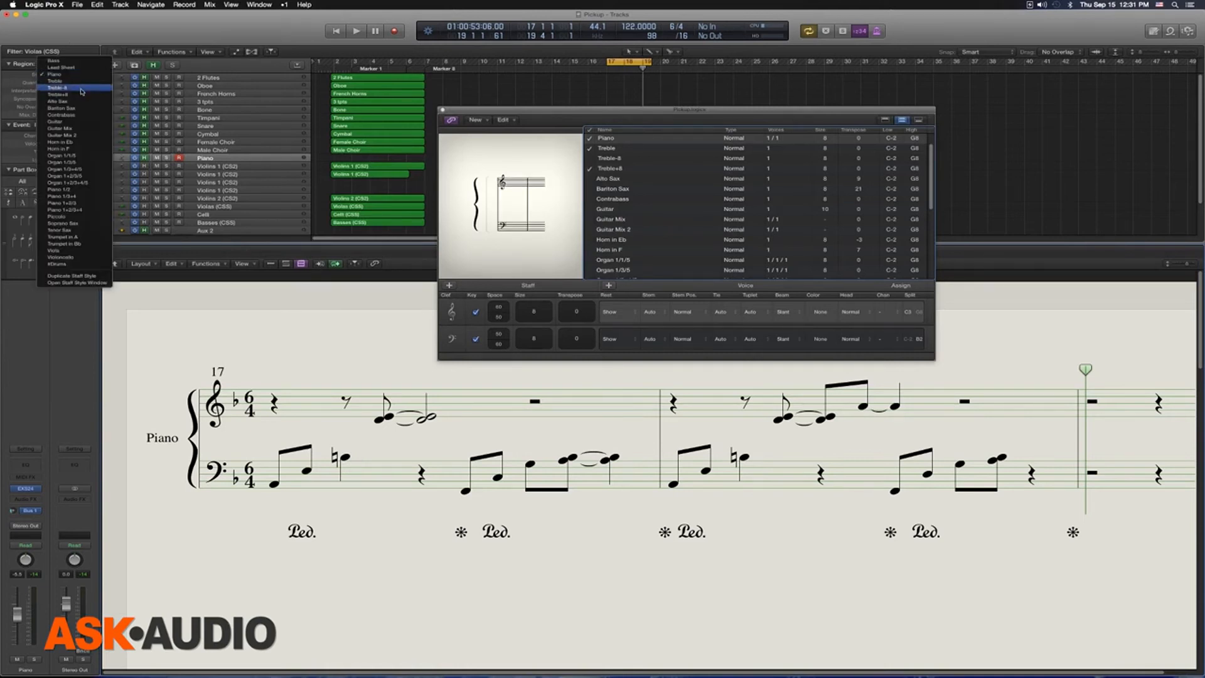
pyautogui.click(86, 195)
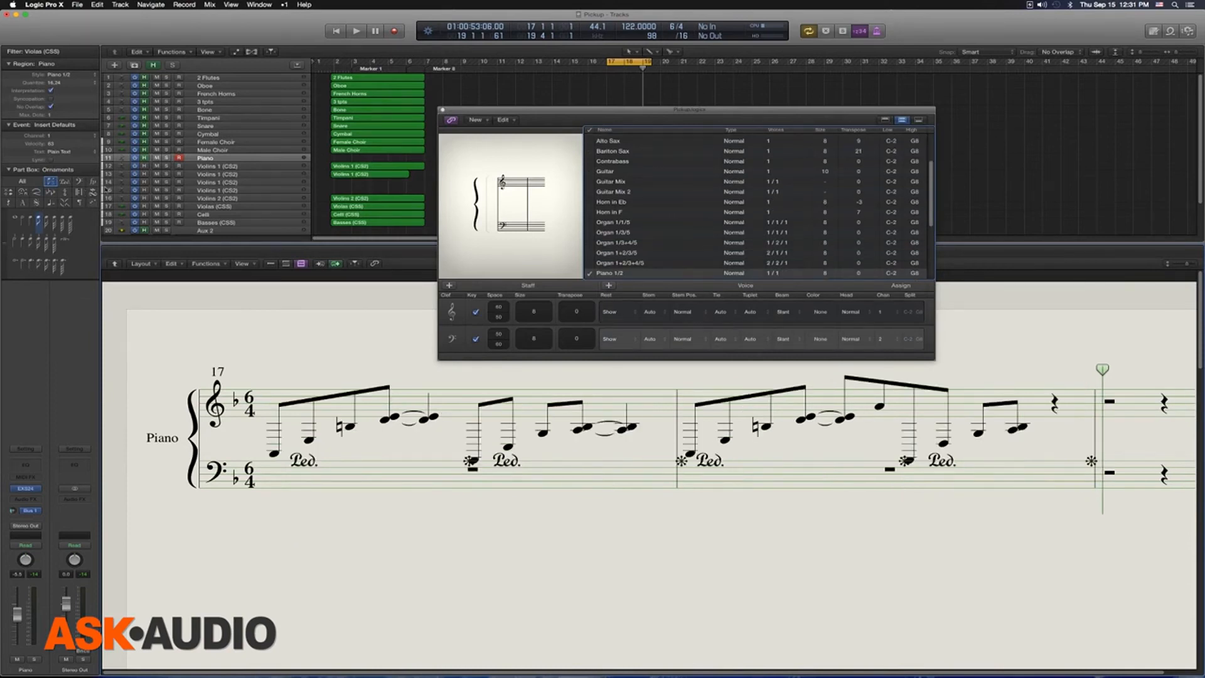
# Step: Examine the channel assignments of the treble and bass voices in Piano 1/2, and return the region to the Piano style
pyautogui.moveTo(535, 111); pyautogui.dragTo(541, 86)
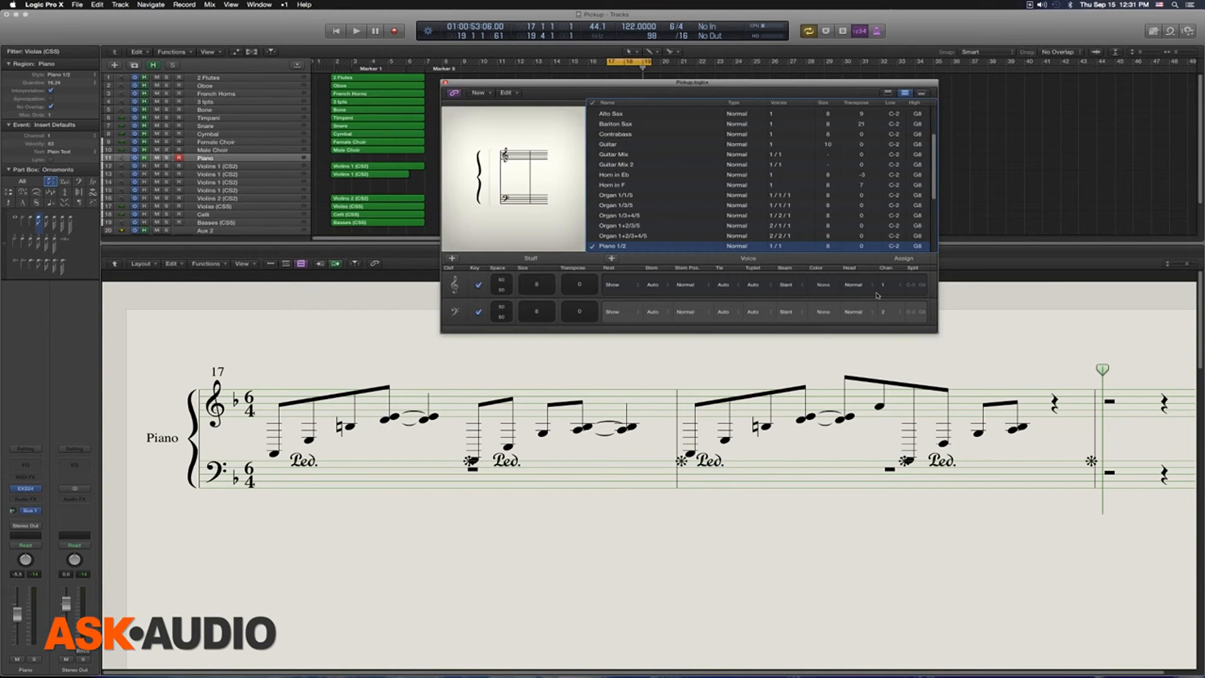
pyautogui.click(825, 284)
pyautogui.click(887, 300)
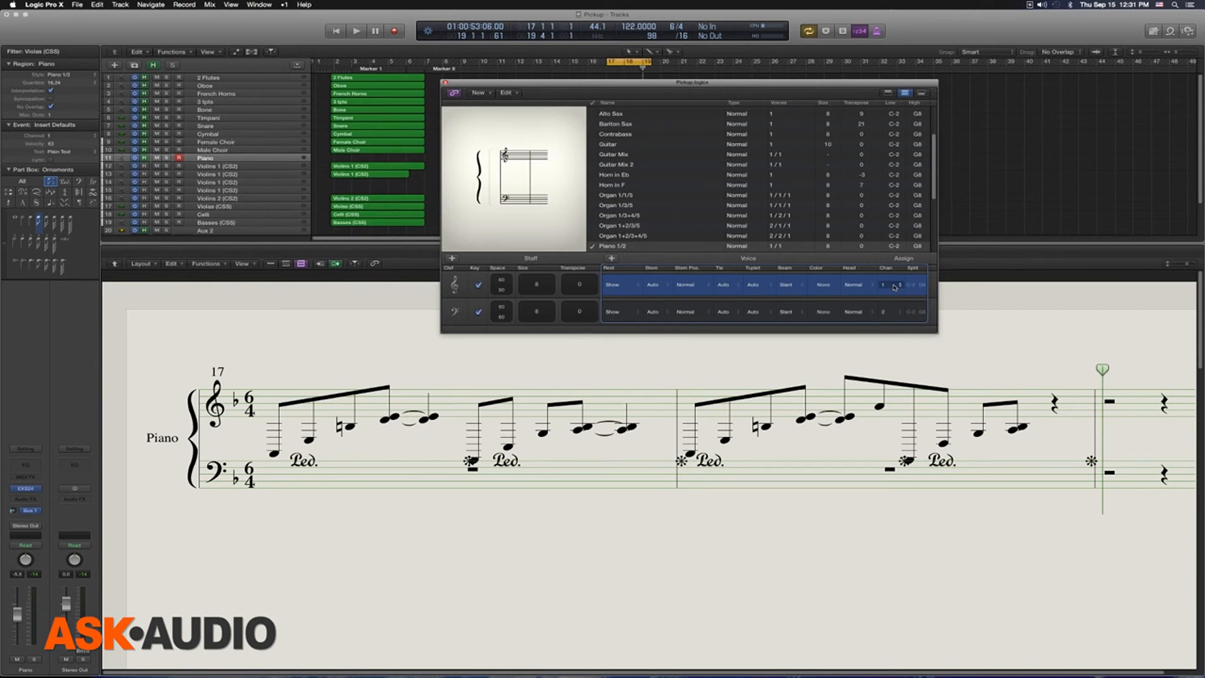
pyautogui.click(81, 75)
pyautogui.click(77, 21)
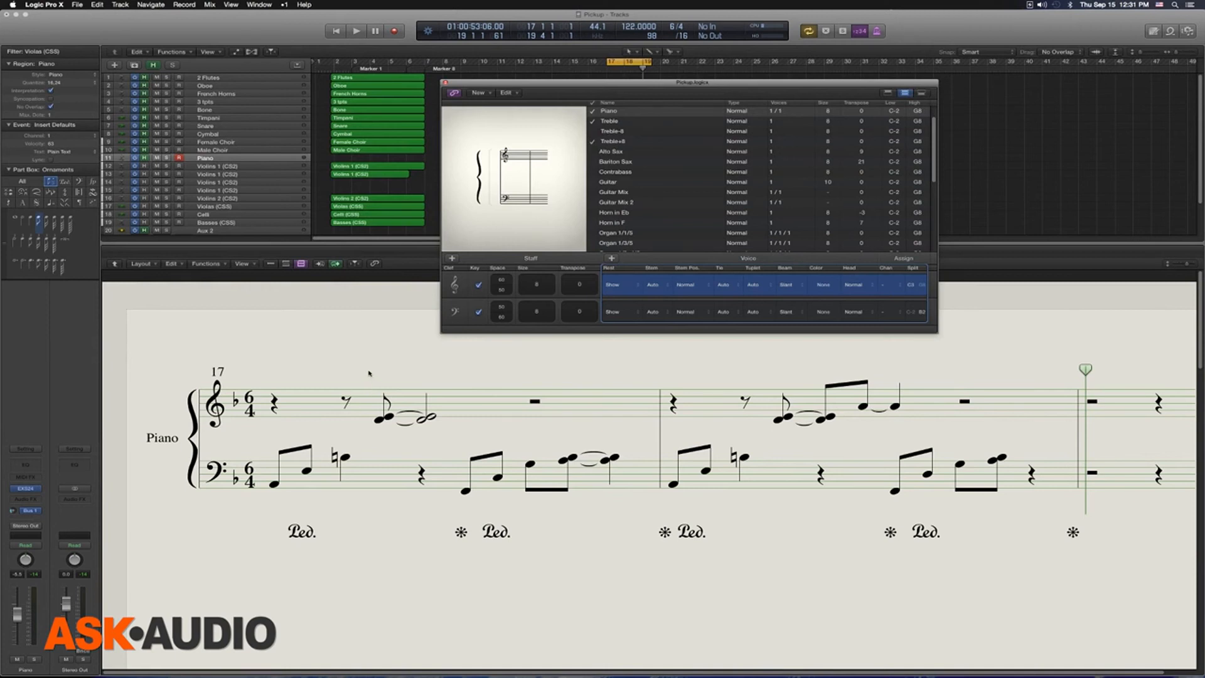
# Step: Select the left-hand notes across bars 17 and 18 and set their channel to 2 in the Event List
pyautogui.moveTo(270, 442); pyautogui.dragTo(346, 497)
pyautogui.moveTo(442, 449); pyautogui.dragTo(516, 505)
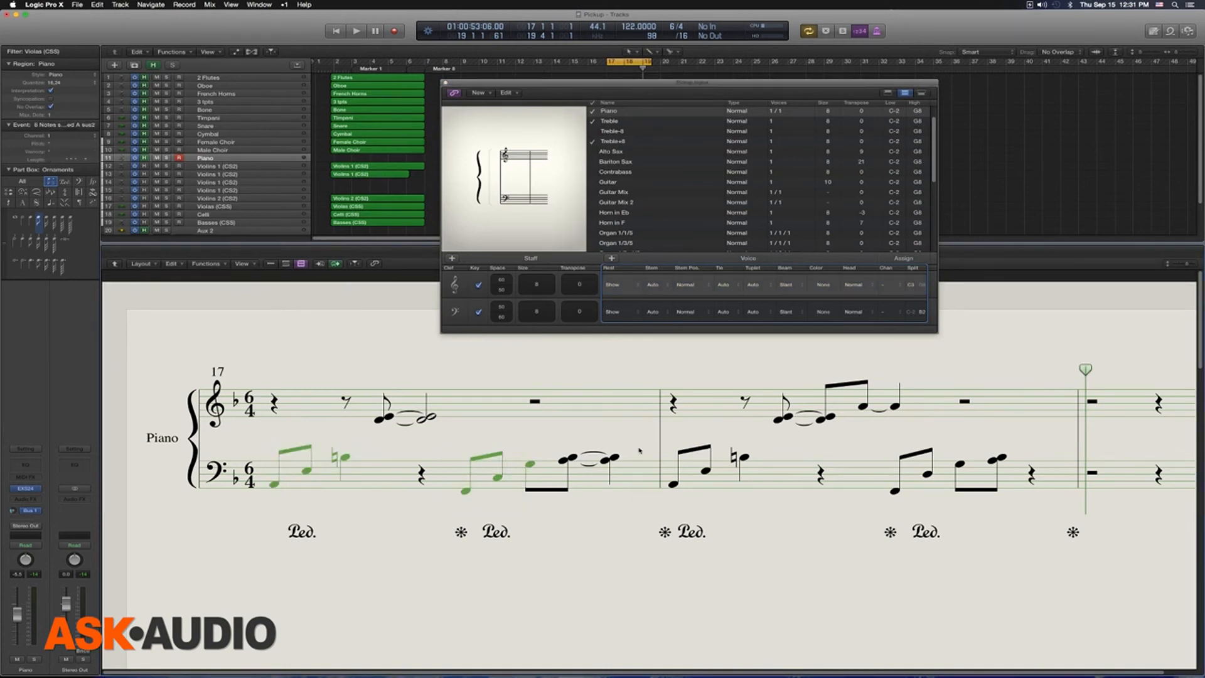
pyautogui.moveTo(659, 435); pyautogui.dragTo(727, 491)
pyautogui.moveTo(854, 442); pyautogui.dragTo(971, 506)
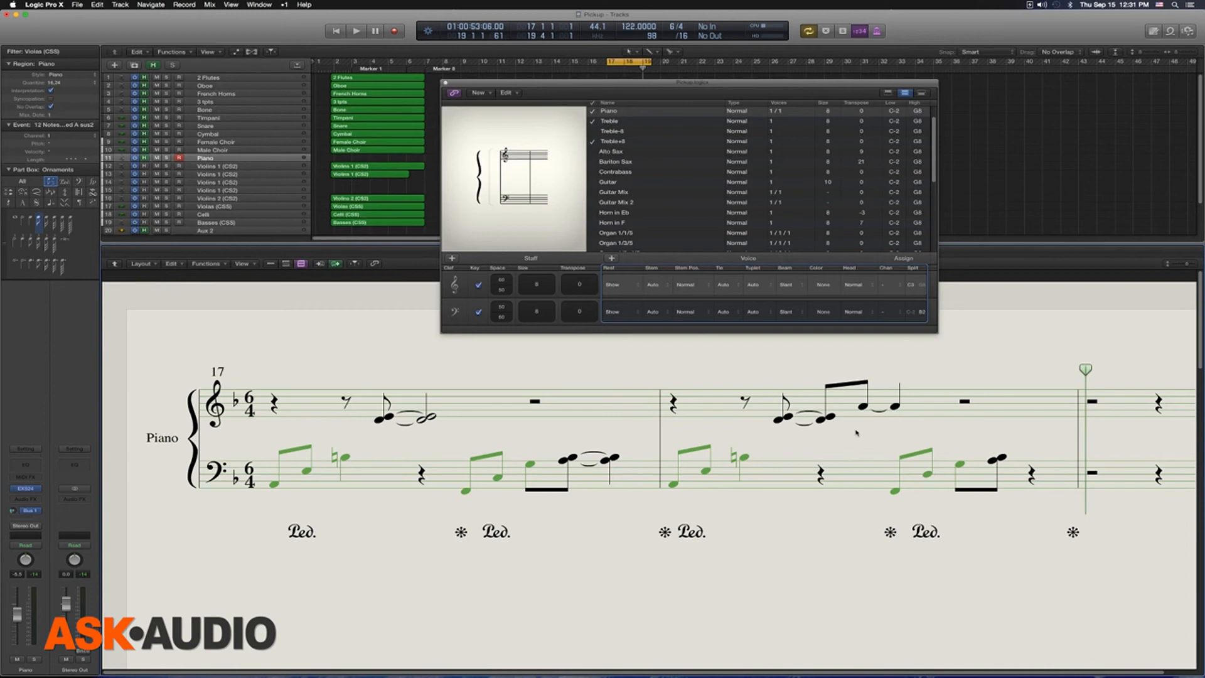
pyautogui.press('super+0')
pyautogui.moveTo(197, 323); pyautogui.dragTo(1035, 117)
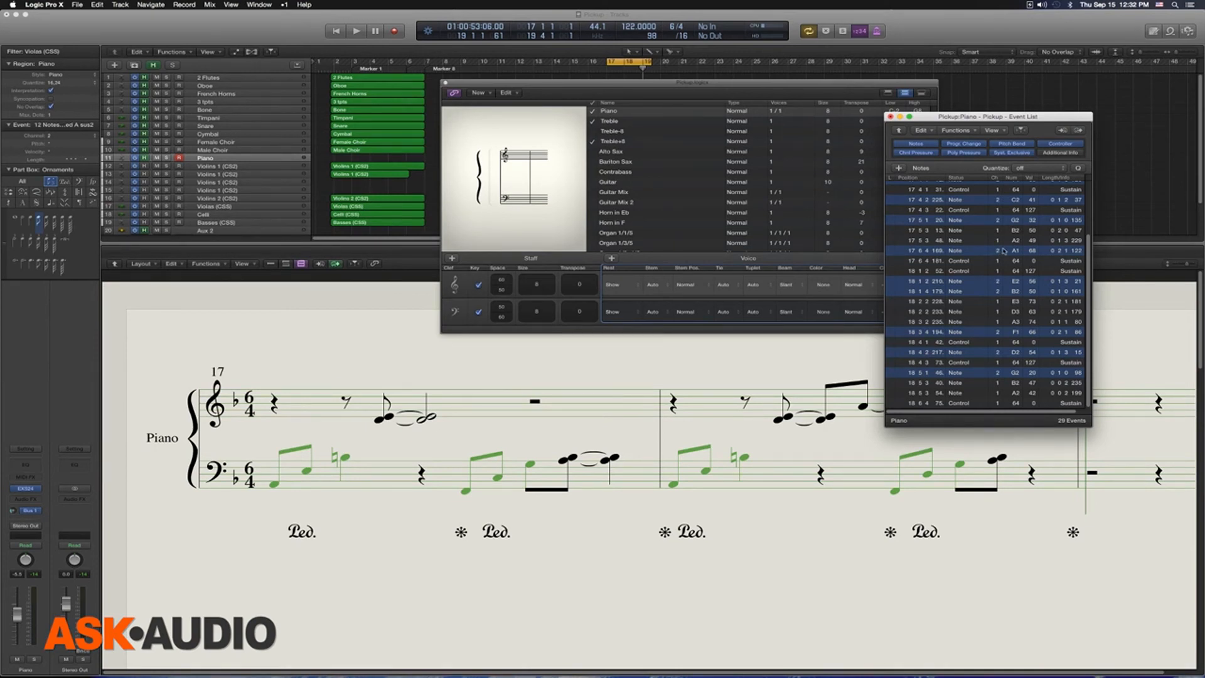
pyautogui.moveTo(923, 117); pyautogui.dragTo(1007, 104)
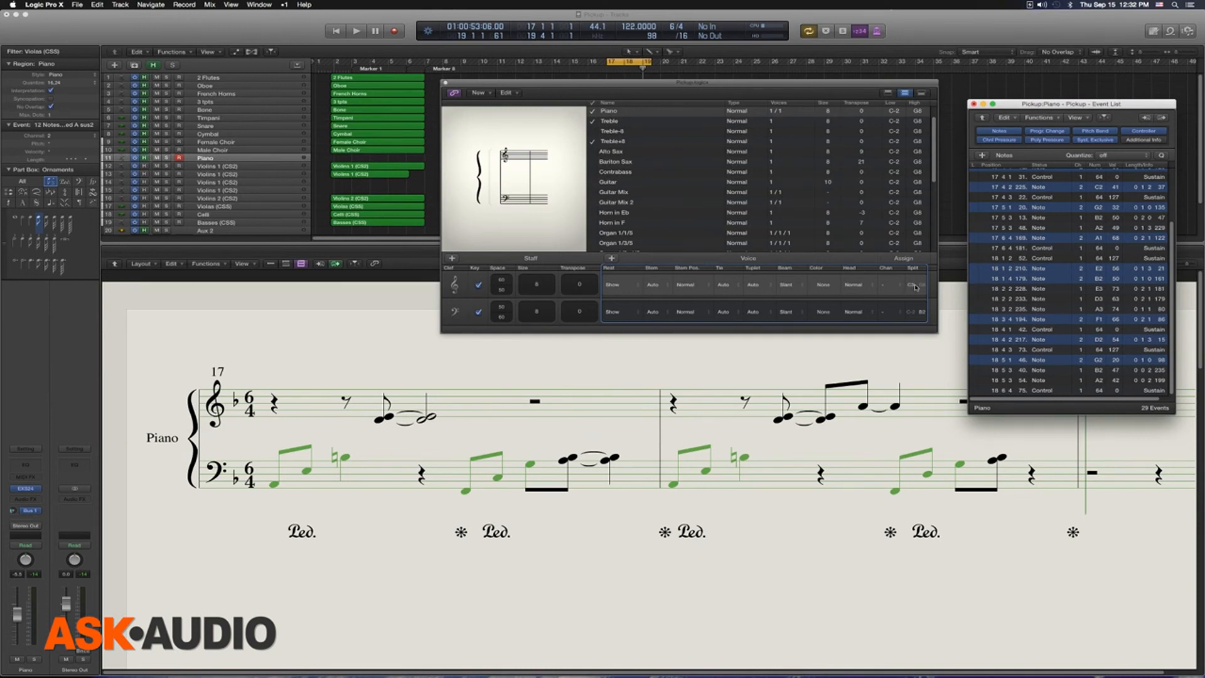
# Step: Assign the Piano 1/2 style to the Piano region so its notes are distributed to the staves by channel
pyautogui.click(619, 407)
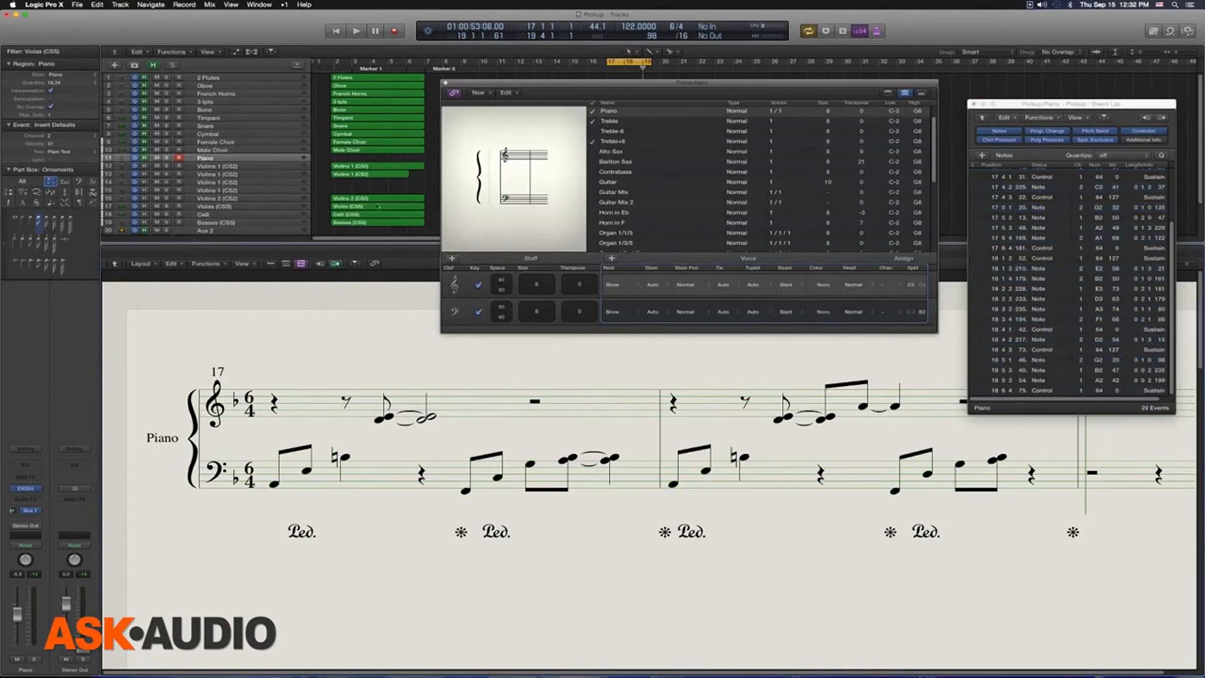
pyautogui.click(67, 76)
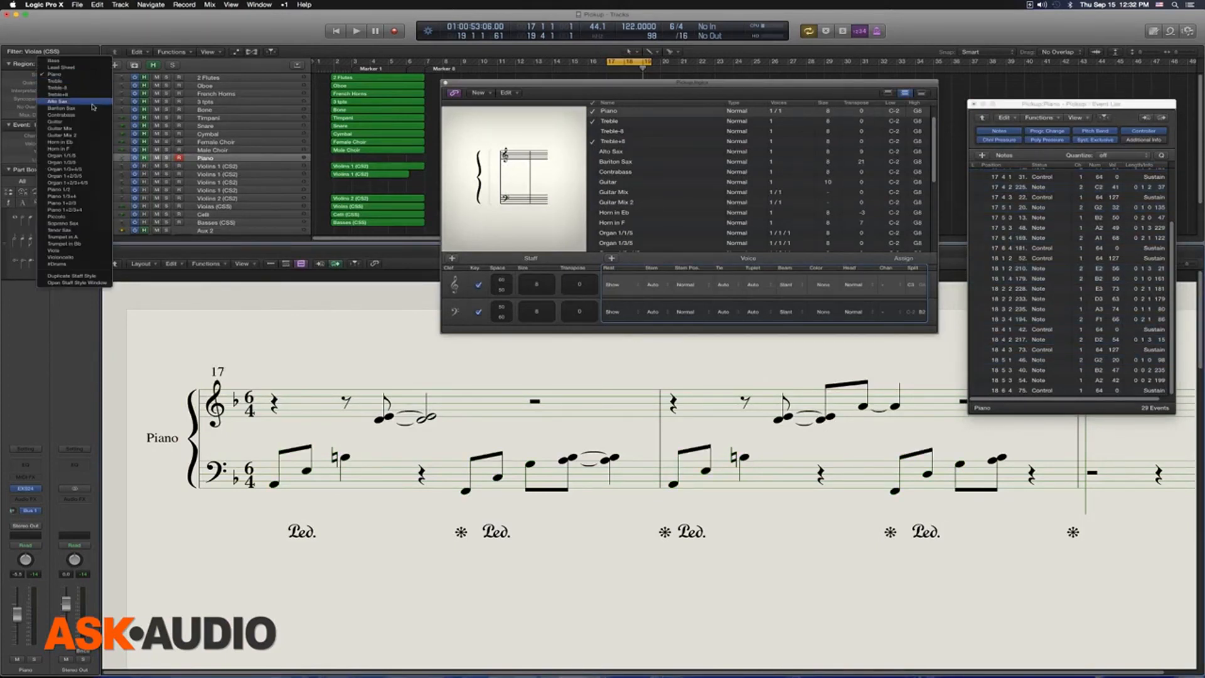
pyautogui.click(96, 189)
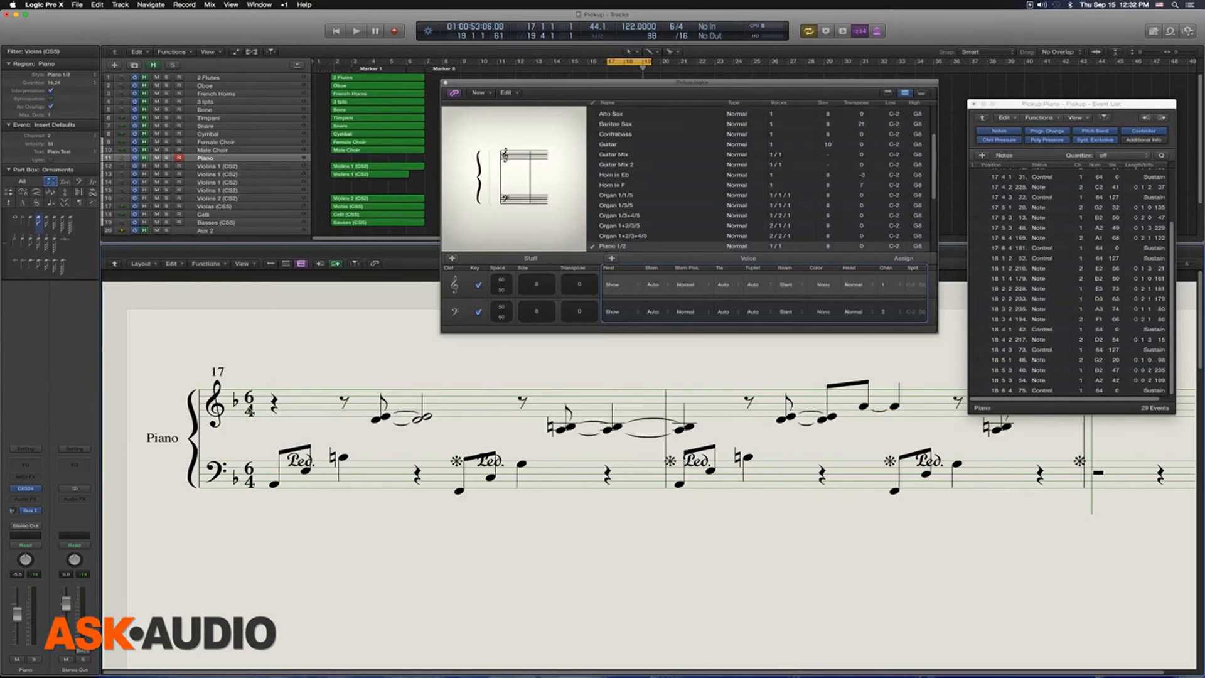
# Step: Select all similar pedal marks in the piano part and move them together below the bass staff
pyautogui.click(303, 461)
pyautogui.hotkey('shift', 's')
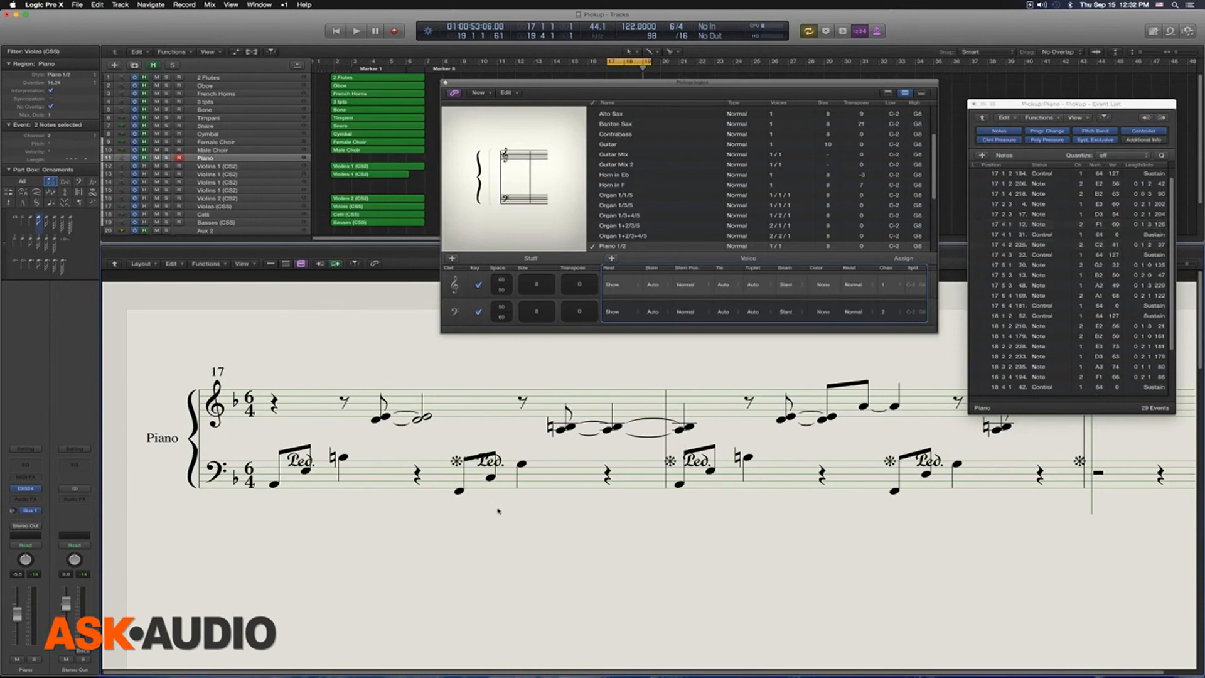
pyautogui.click(303, 461)
pyautogui.hotkey('shift', 's')
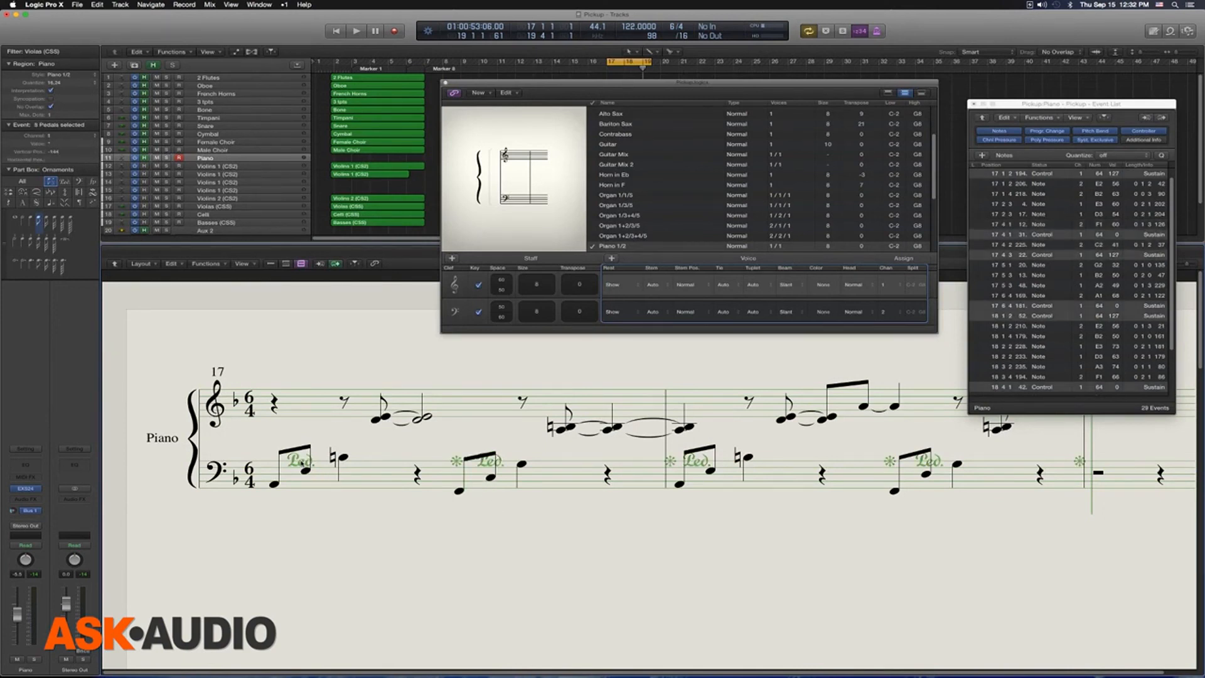
pyautogui.moveTo(301, 464); pyautogui.dragTo(299, 507)
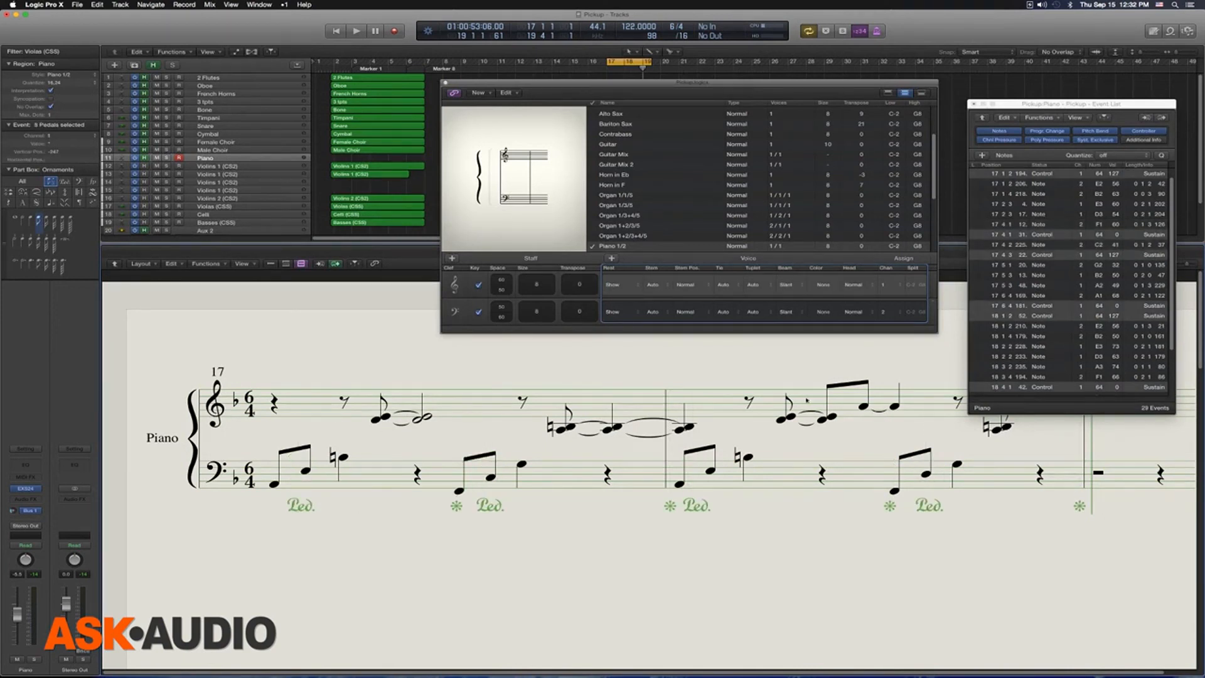
# Step: Check the channels of the treble-staff notes in bars 17 and 18 by selecting them alongside the Event List
pyautogui.moveTo(1044, 104); pyautogui.dragTo(1047, 35)
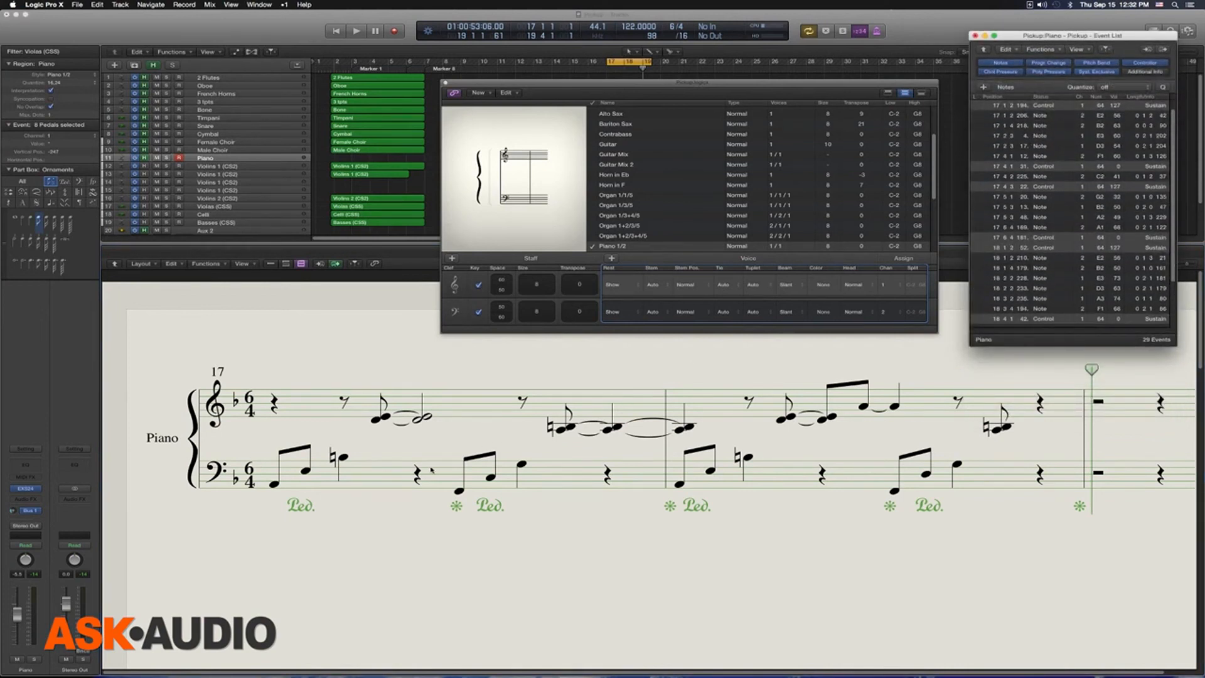
pyautogui.moveTo(452, 427); pyautogui.dragTo(411, 407)
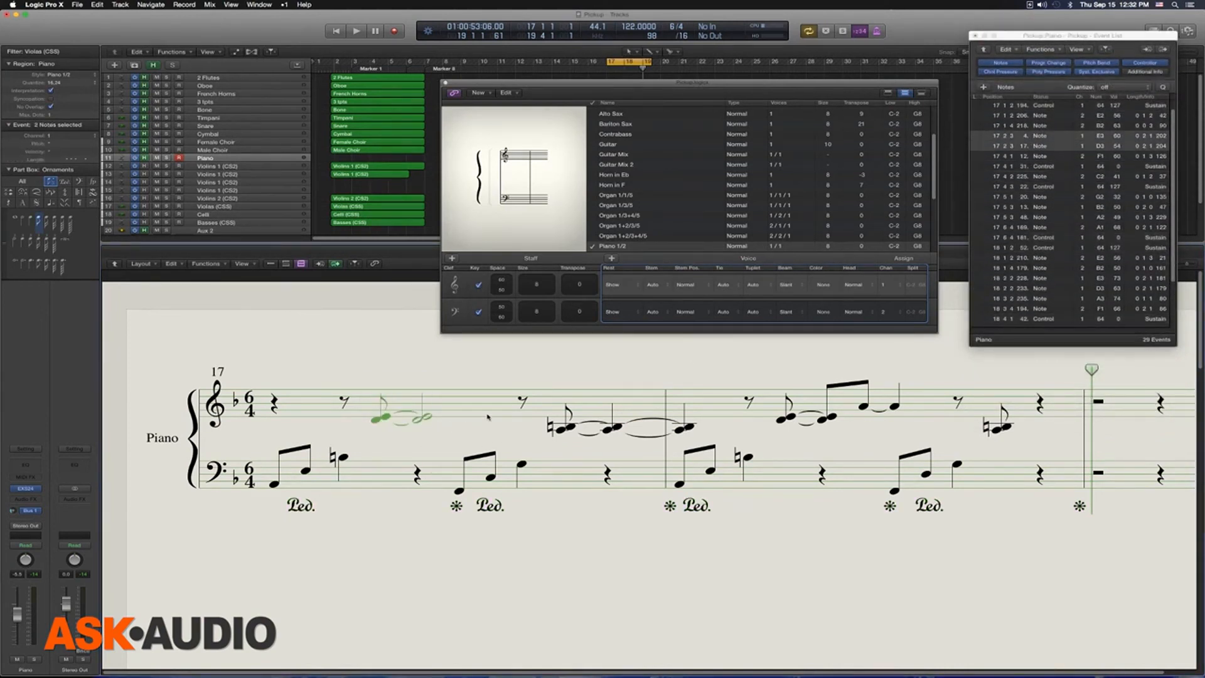
pyautogui.moveTo(589, 432); pyautogui.dragTo(548, 405)
pyautogui.moveTo(746, 385); pyautogui.dragTo(810, 423)
pyautogui.moveTo(943, 381); pyautogui.dragTo(1025, 439)
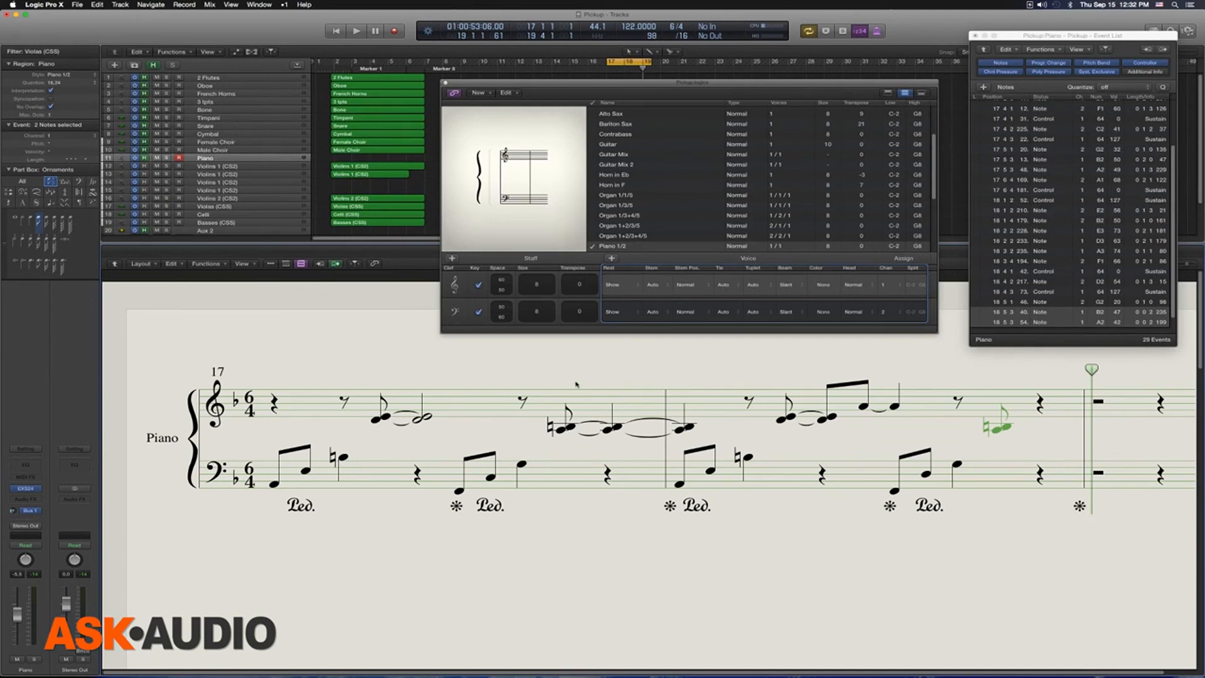
# Step: Switch the Piano region back to the Piano style, and undo the recent style, pedal-mark and note-channel changes
pyautogui.click(73, 76)
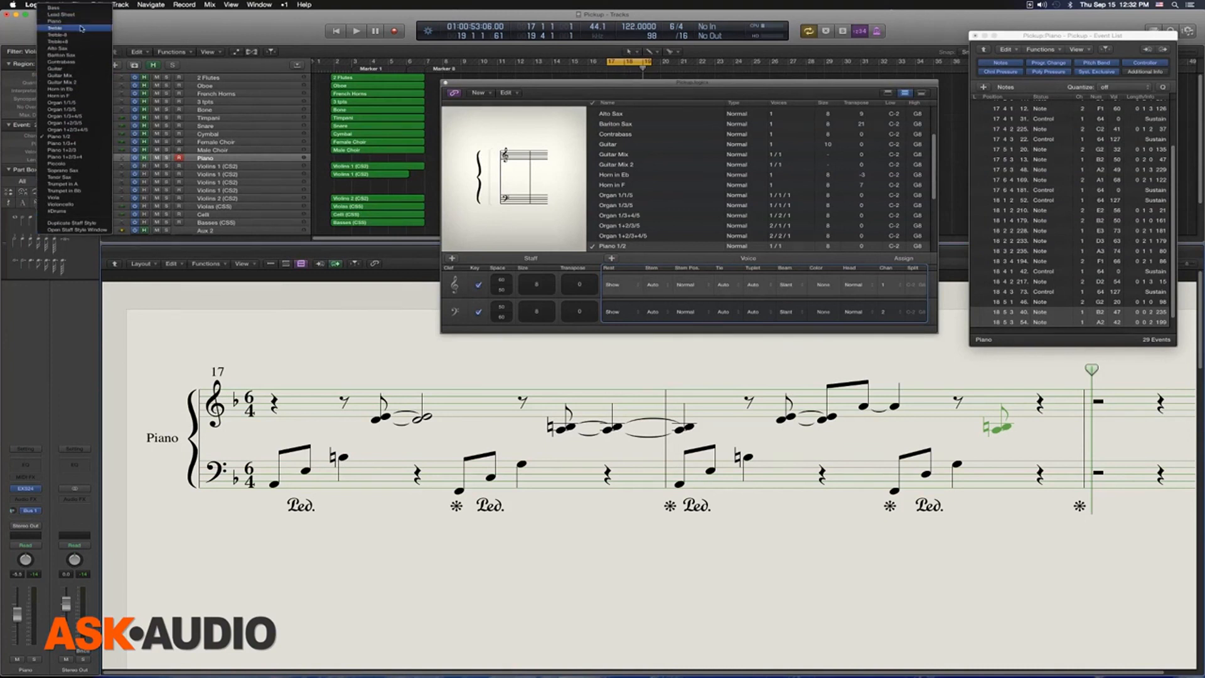
pyautogui.click(81, 22)
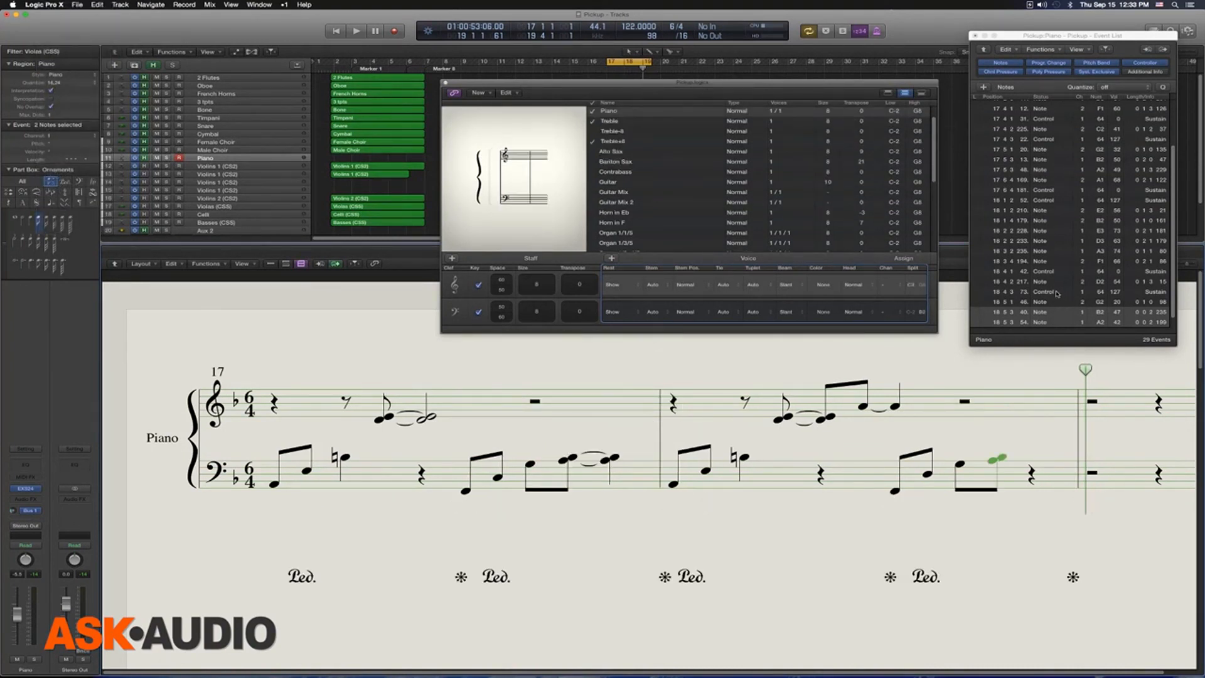
pyautogui.press('super+z')
pyautogui.press('super+z')
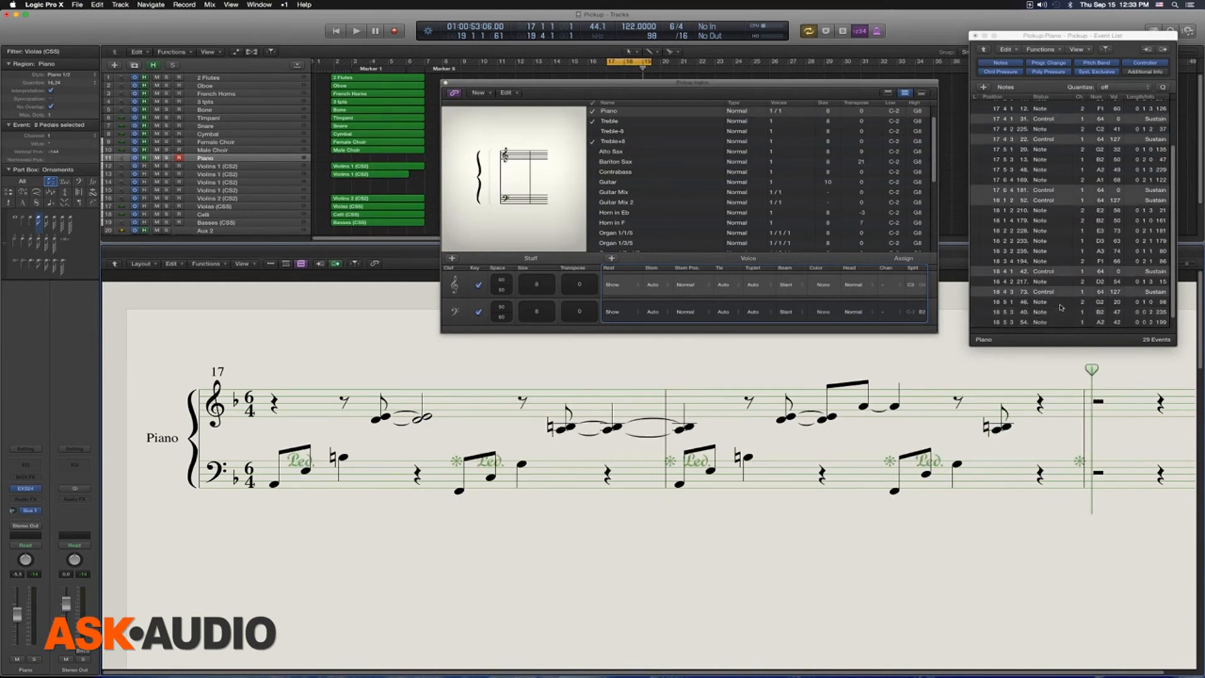
pyautogui.press('super+z')
pyautogui.press('super+z')
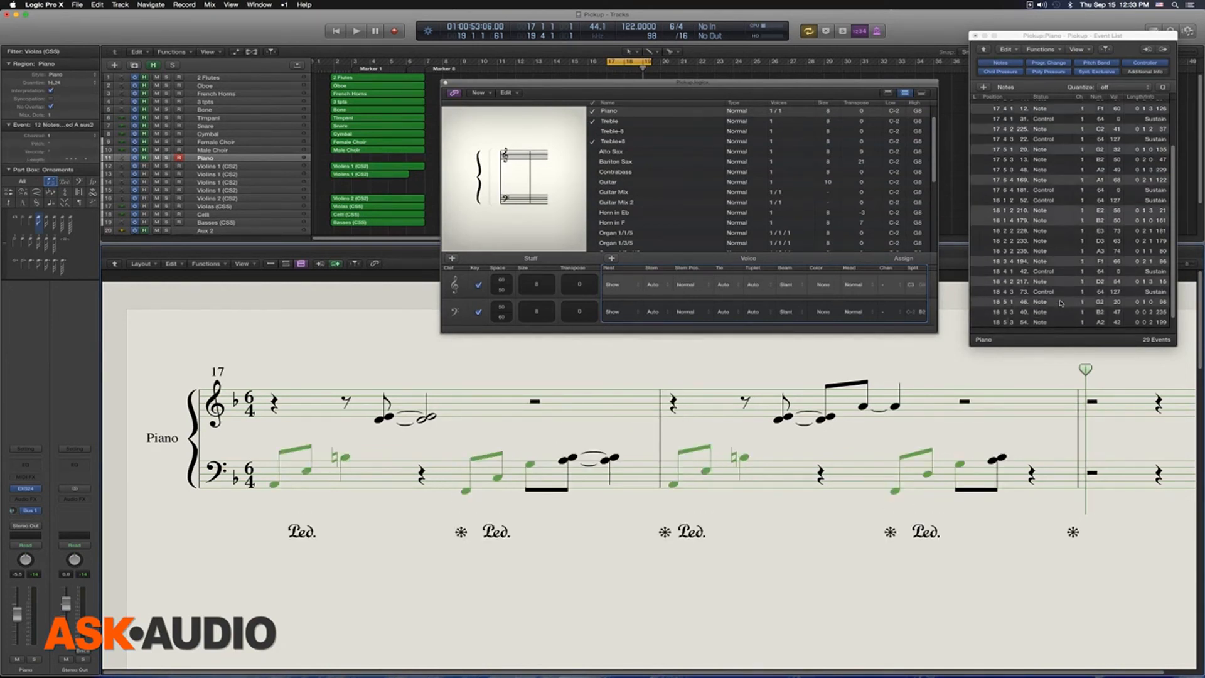
# Step: Clear the note selection and apply the Piano 1/2 staff style to the Piano region
pyautogui.click(606, 398)
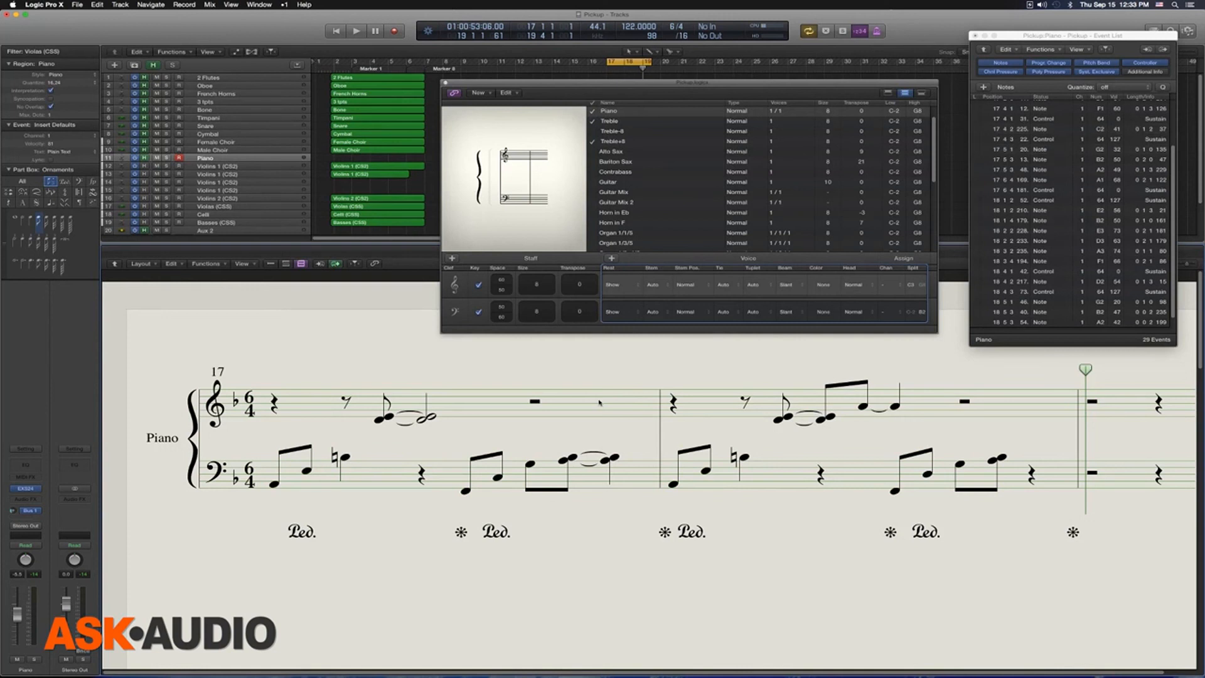
pyautogui.click(72, 76)
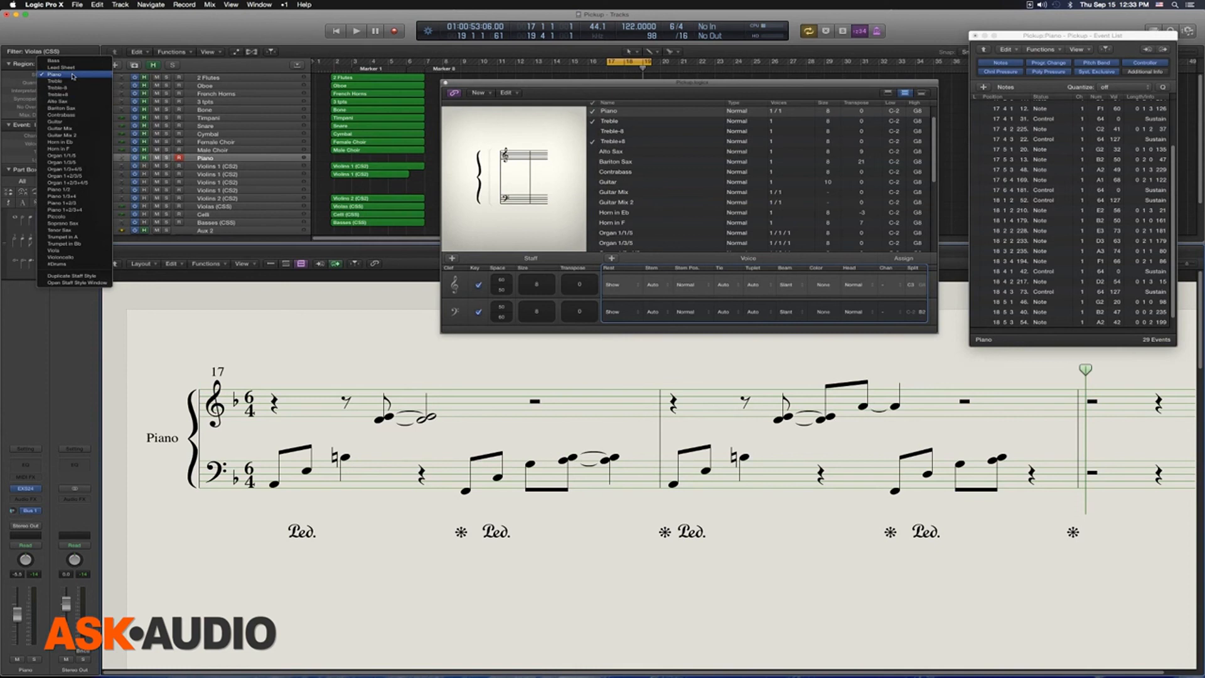
pyautogui.click(76, 190)
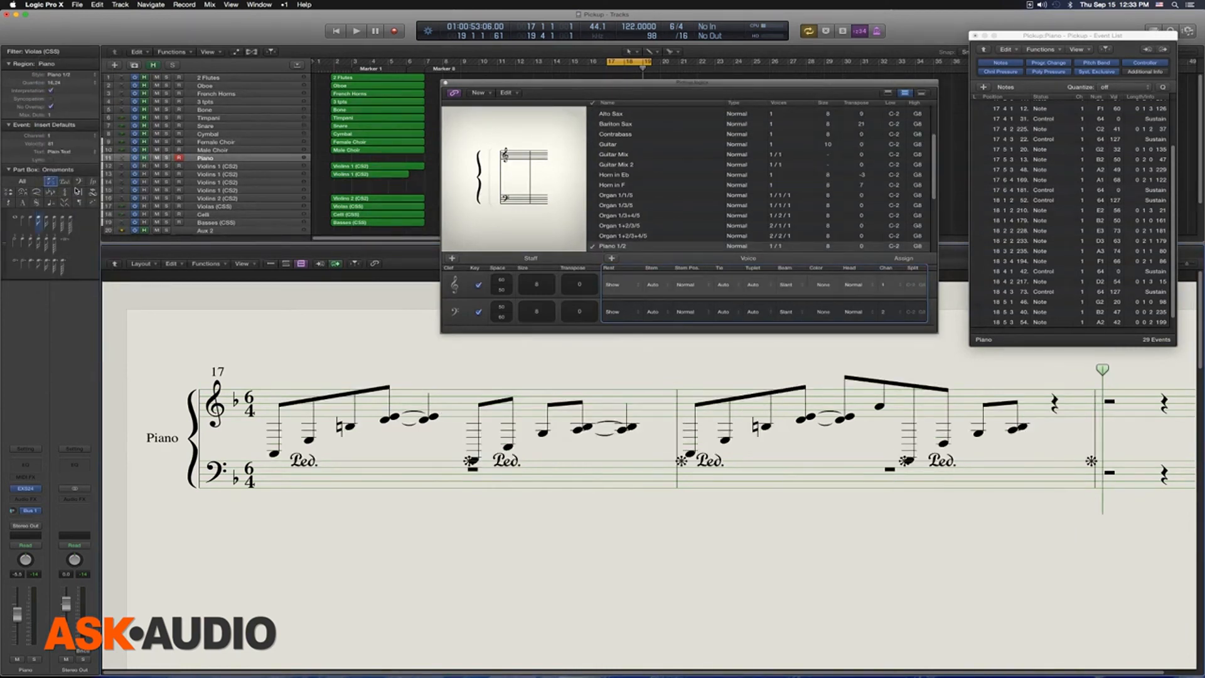
# Step: Select all the pedal marks with Select Similar Regions/Events, and look up that command's shortcut in the Key Commands list
pyautogui.click(304, 460)
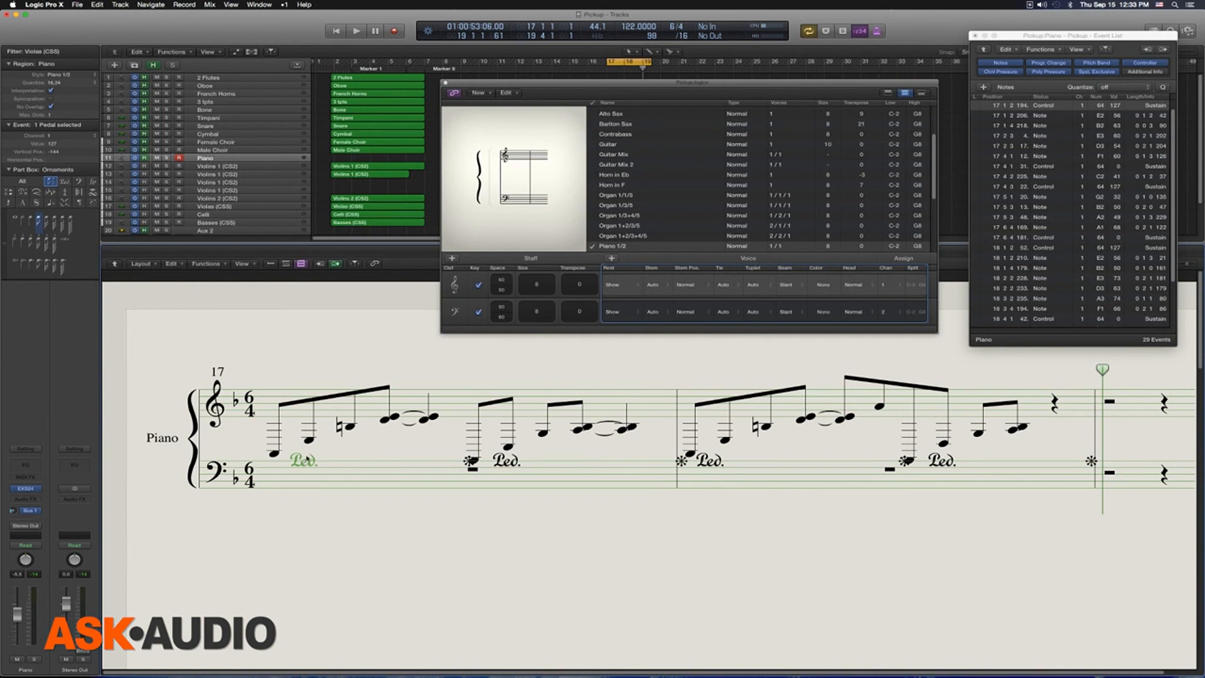
pyautogui.hotkey('shift', 's')
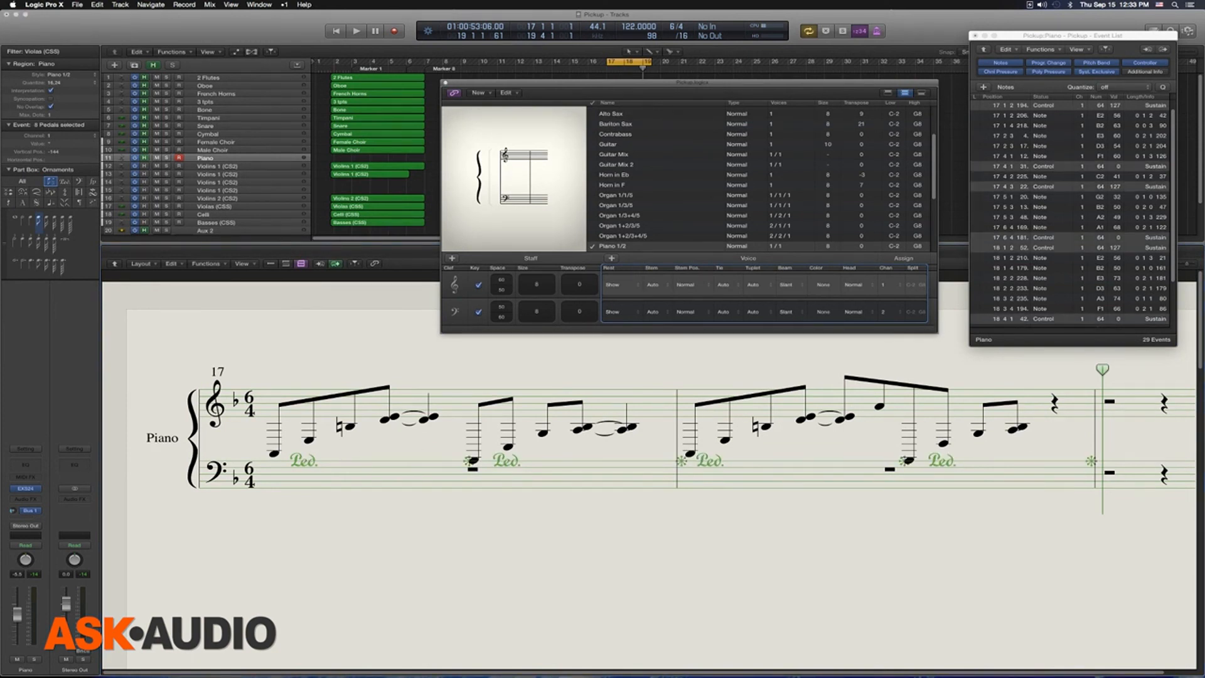
pyautogui.hotkey('alt', 'k')
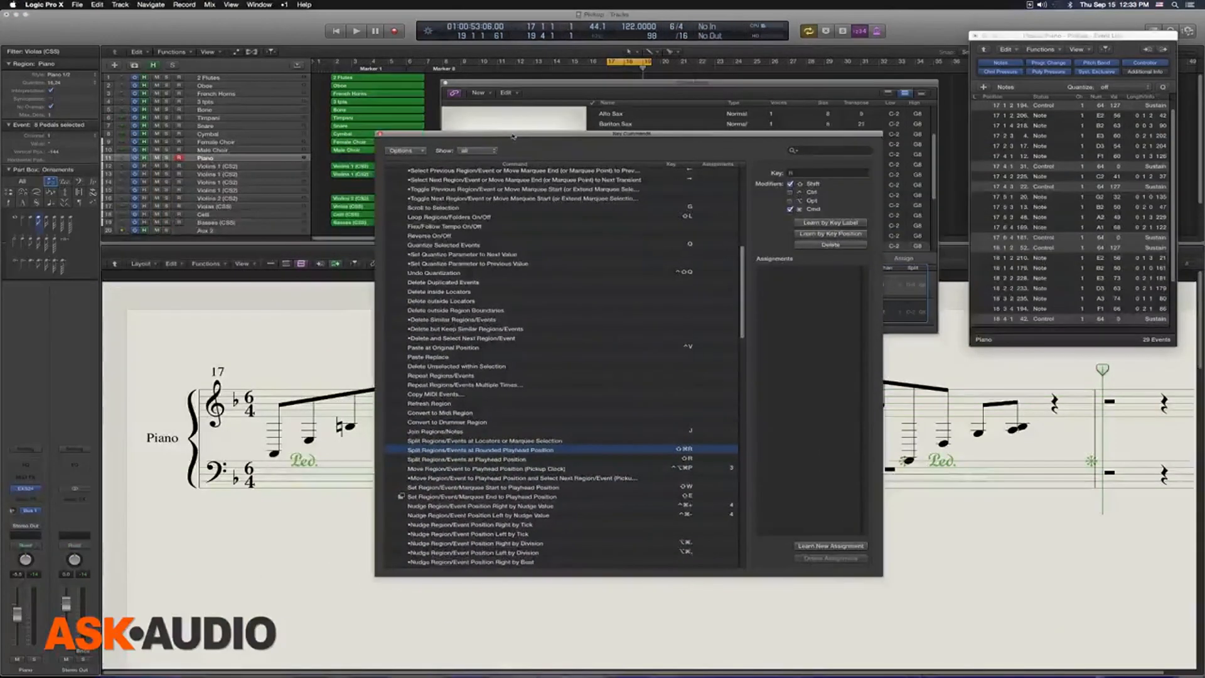
pyautogui.hotkey('ctrl', 'alt', 's')
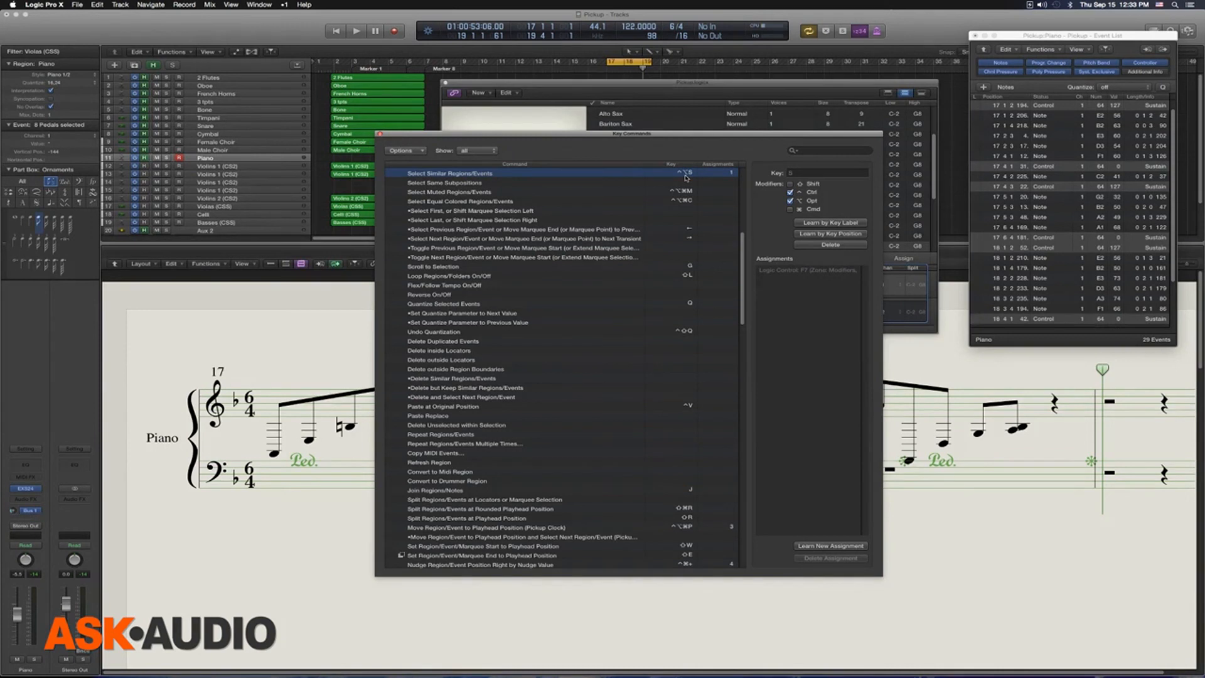
pyautogui.click(381, 135)
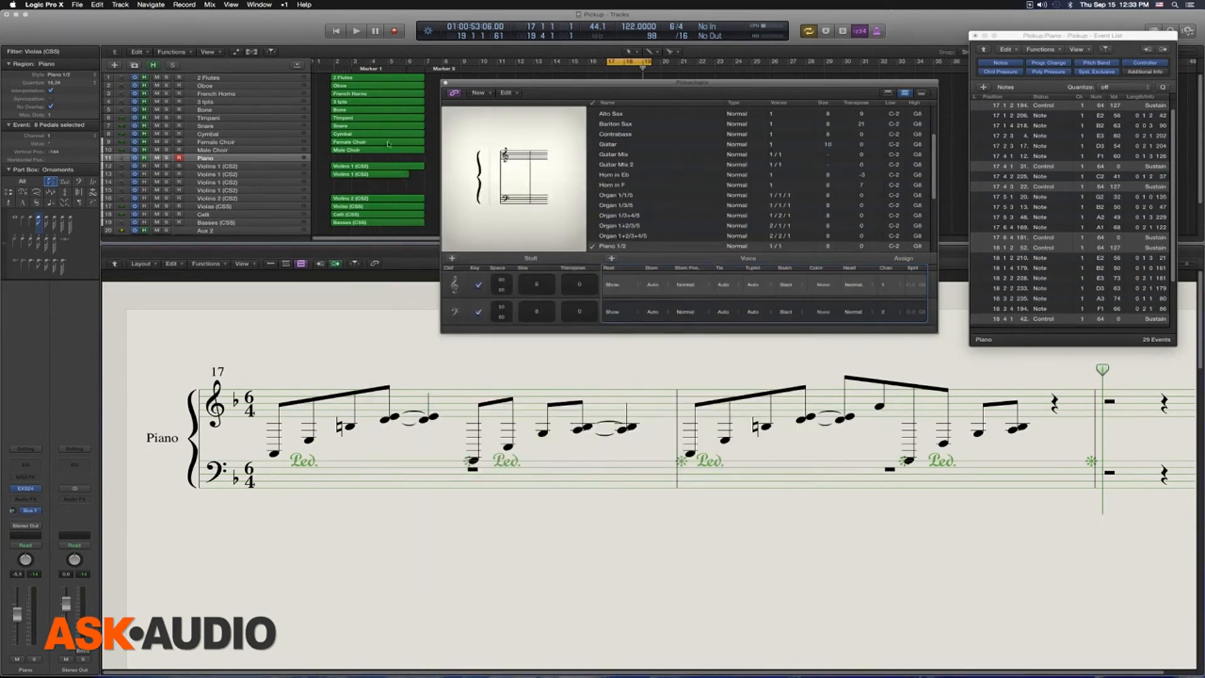
pyautogui.click(305, 463)
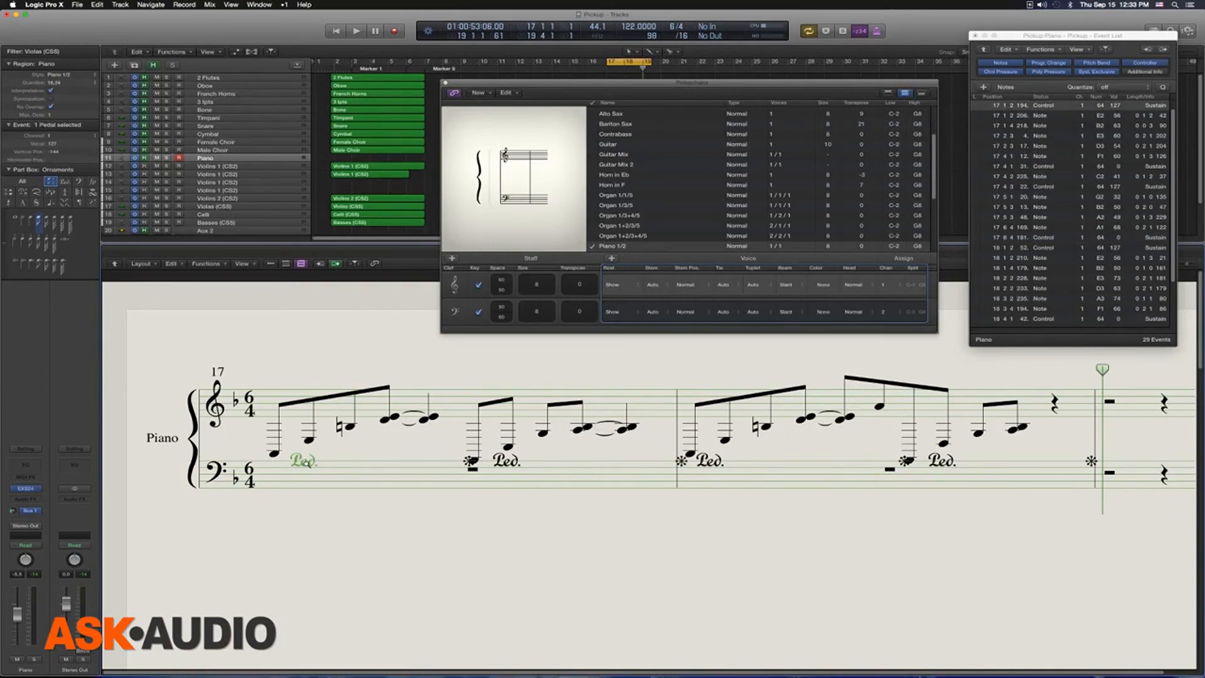
pyautogui.hotkey('shift', 's')
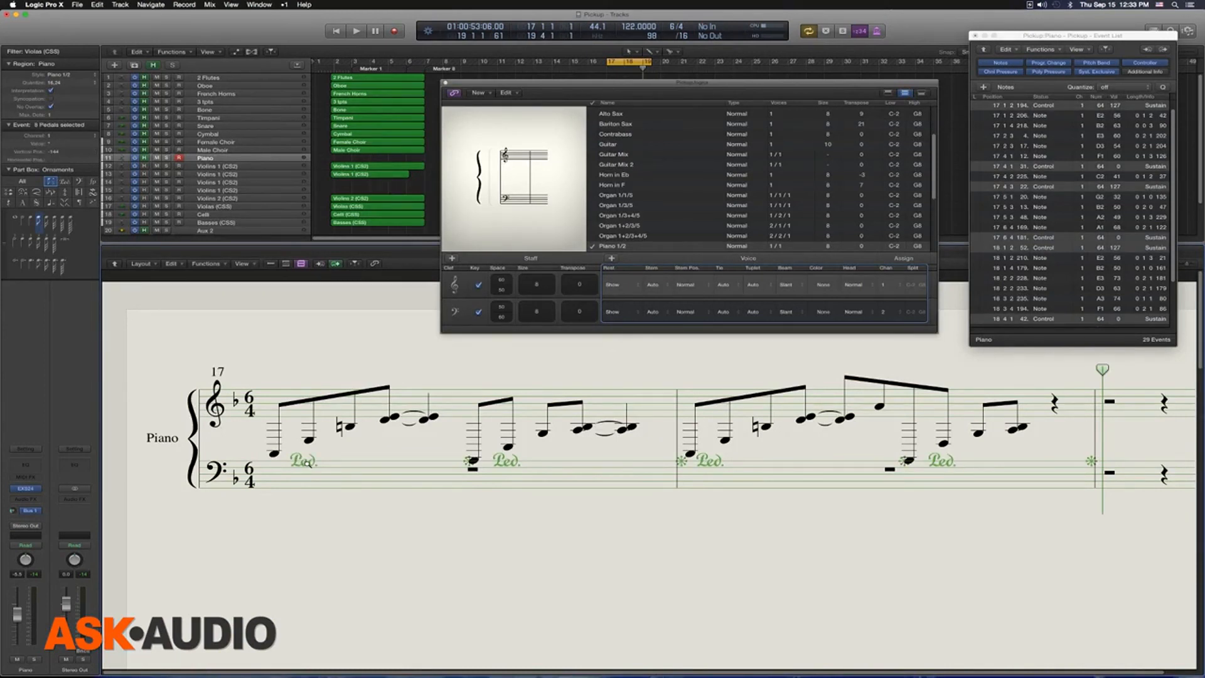